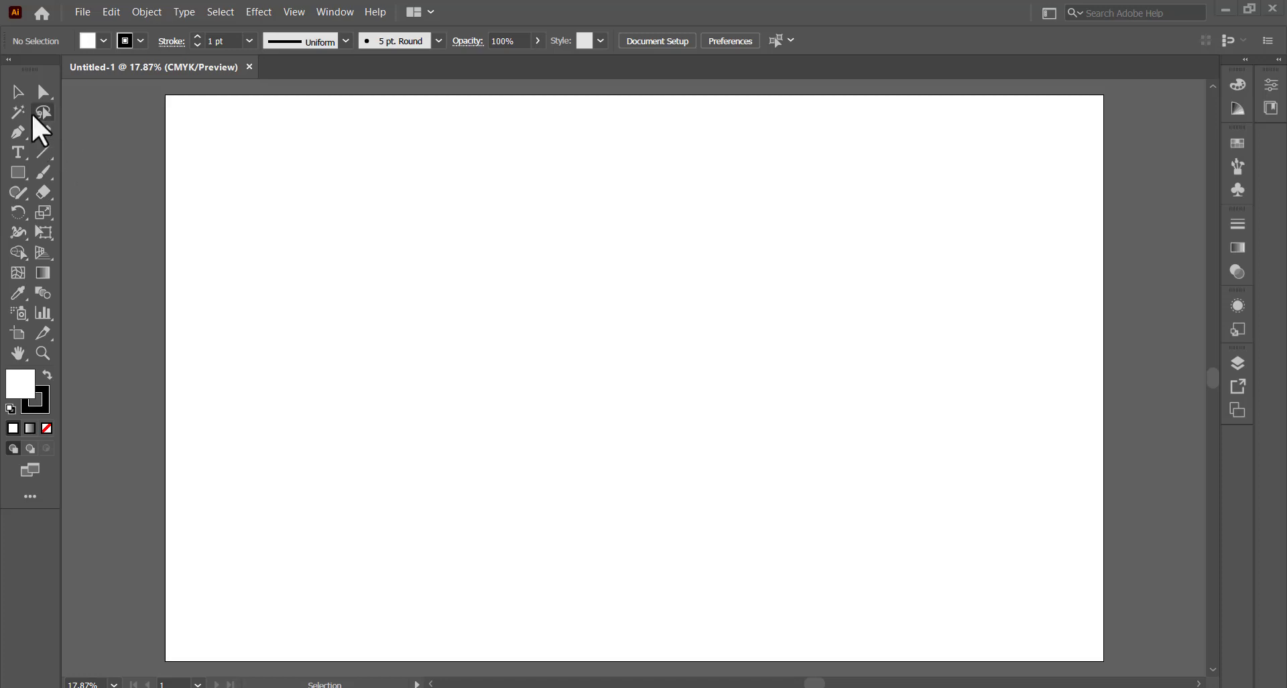
pyautogui.click(19, 235)
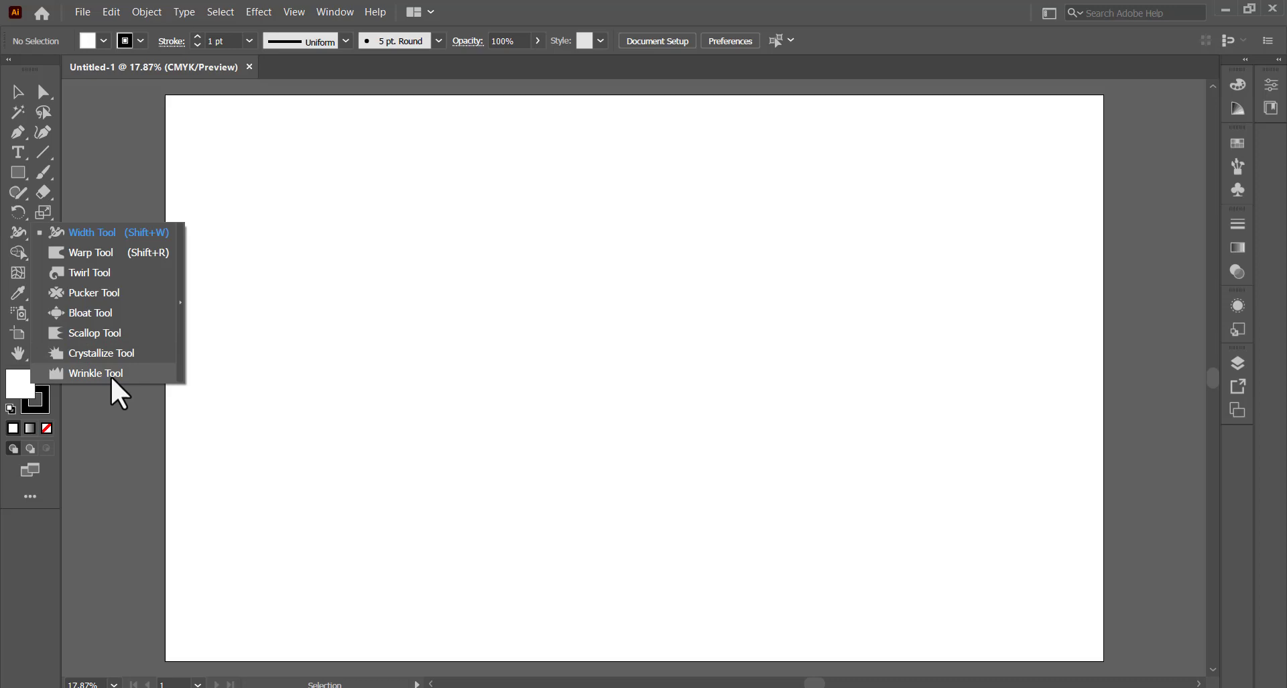
pyautogui.click(244, 347)
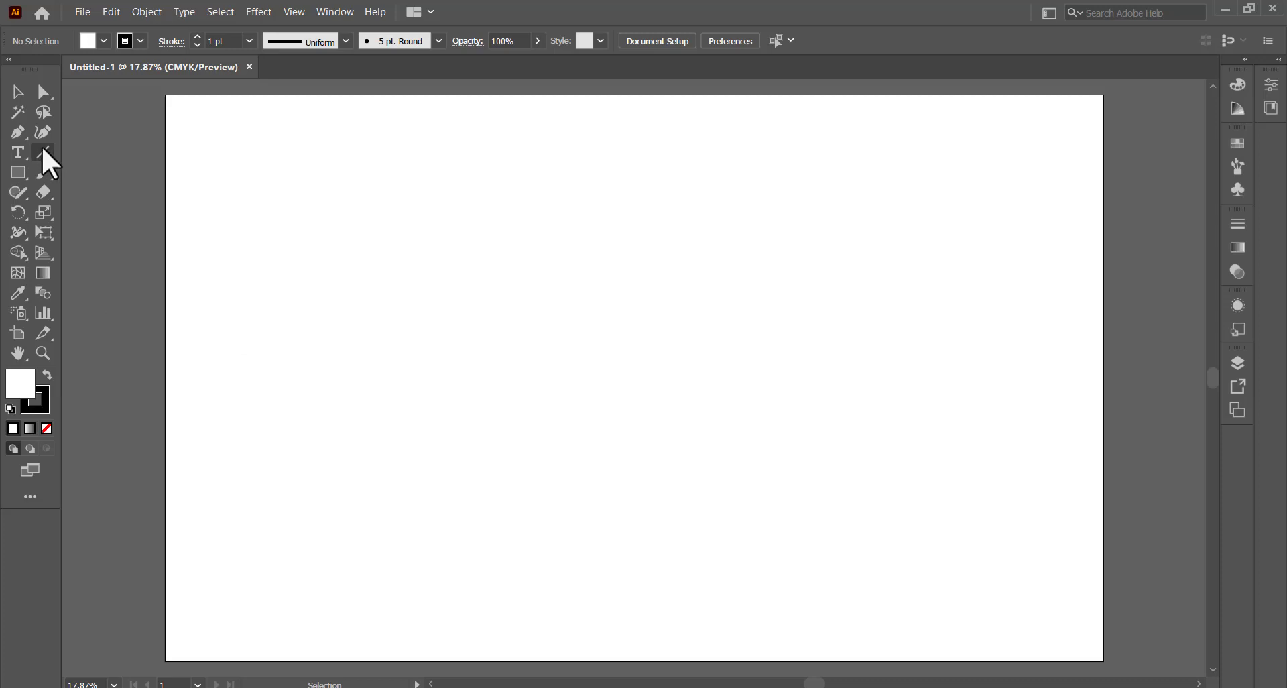
# Step: Draw an upright rectangle on the left half of the artboard with a cyan fill and no stroke, and deselect it
pyautogui.click(18, 174)
pyautogui.moveTo(339, 265); pyautogui.dragTo(512, 450)
pyautogui.click(103, 41)
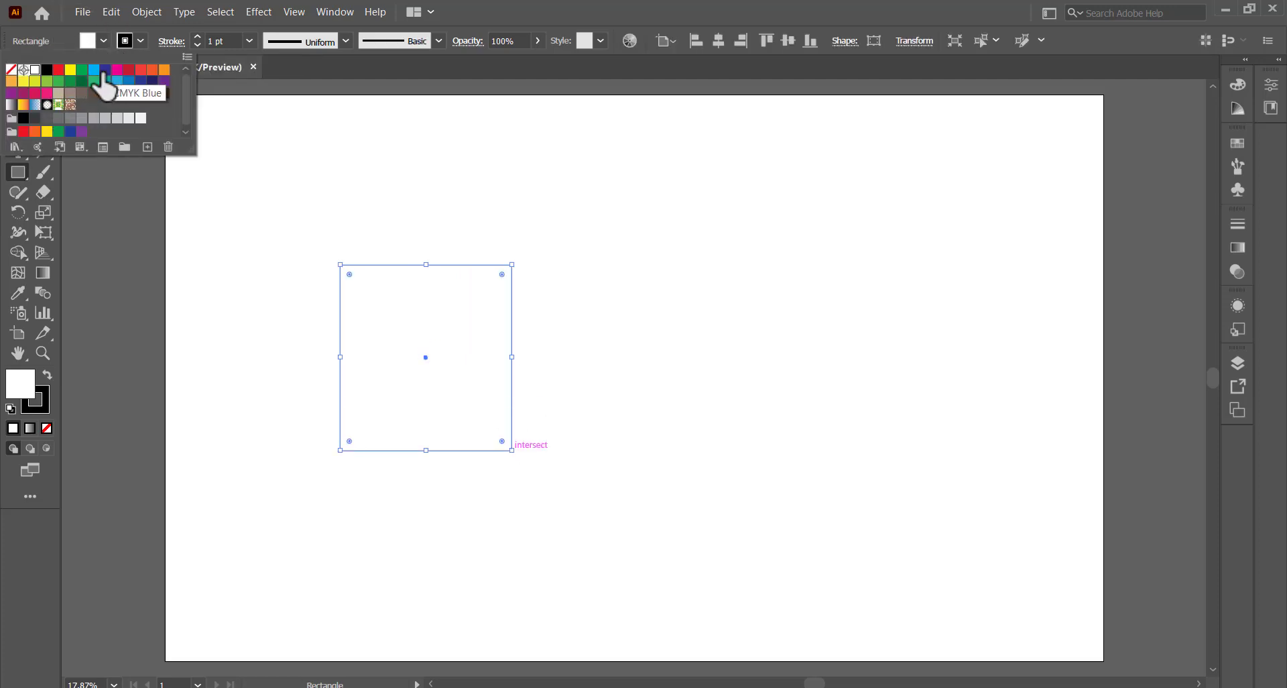
pyautogui.click(94, 70)
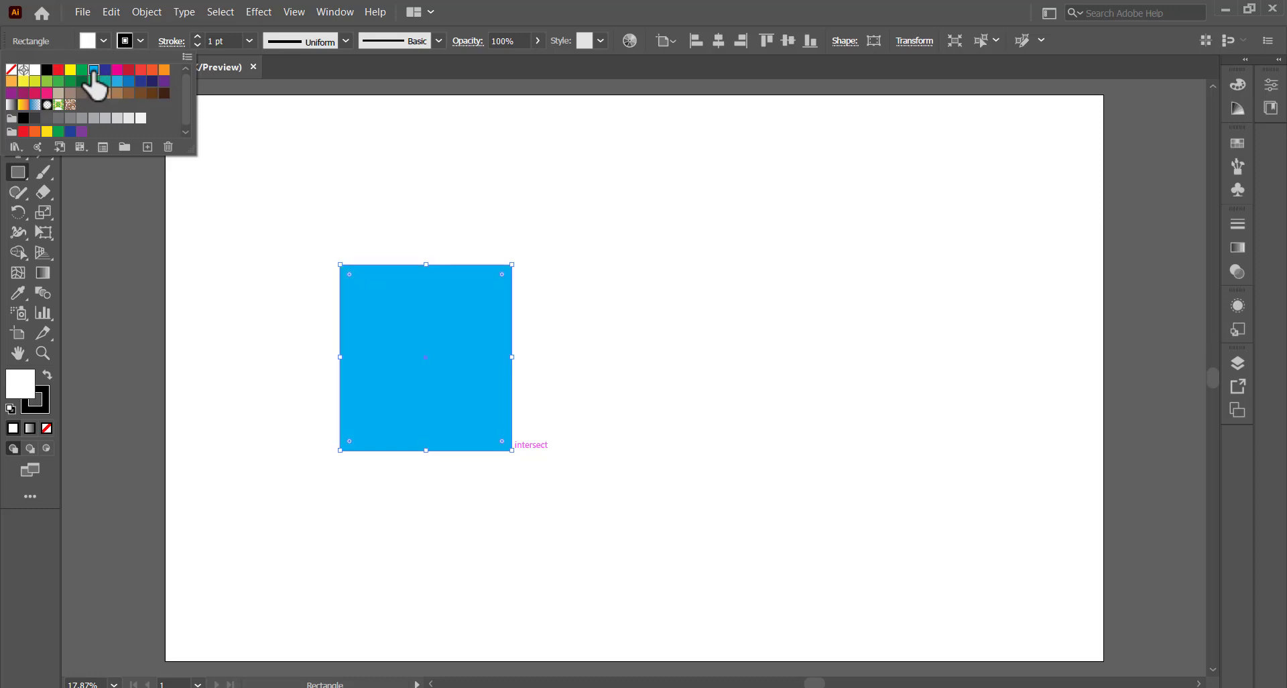
pyautogui.click(135, 39)
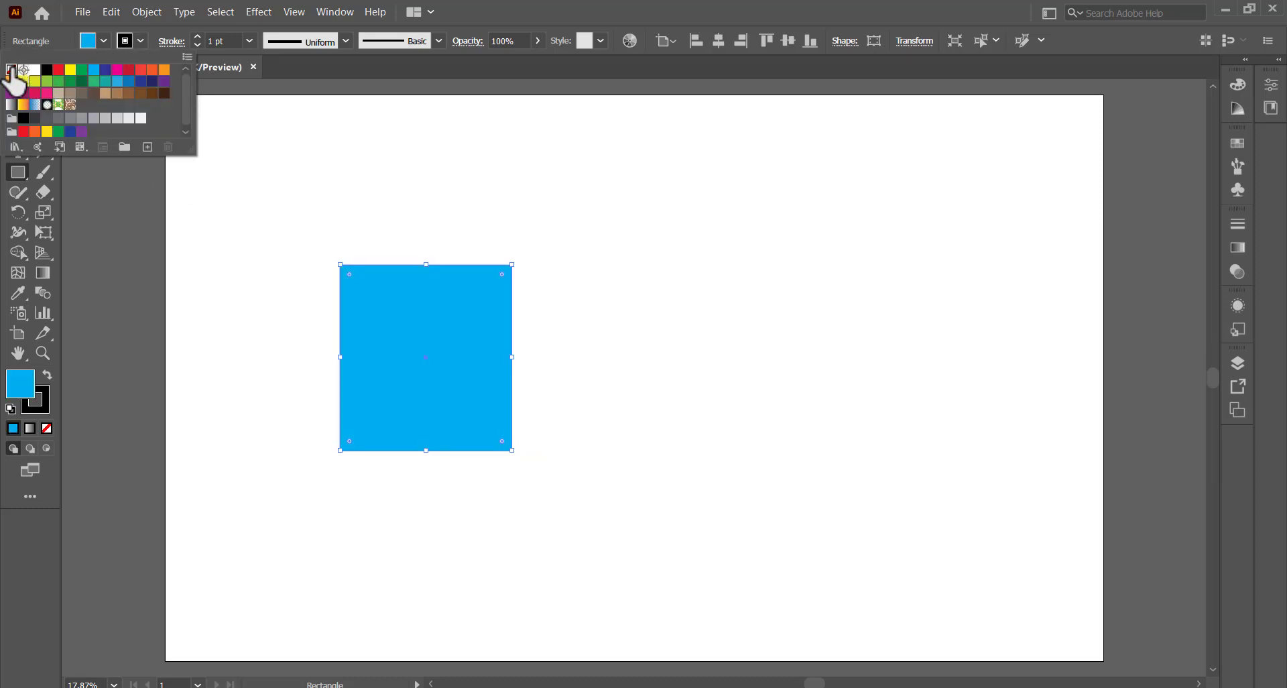
pyautogui.click(11, 69)
pyautogui.press('v')
pyautogui.click(67, 275)
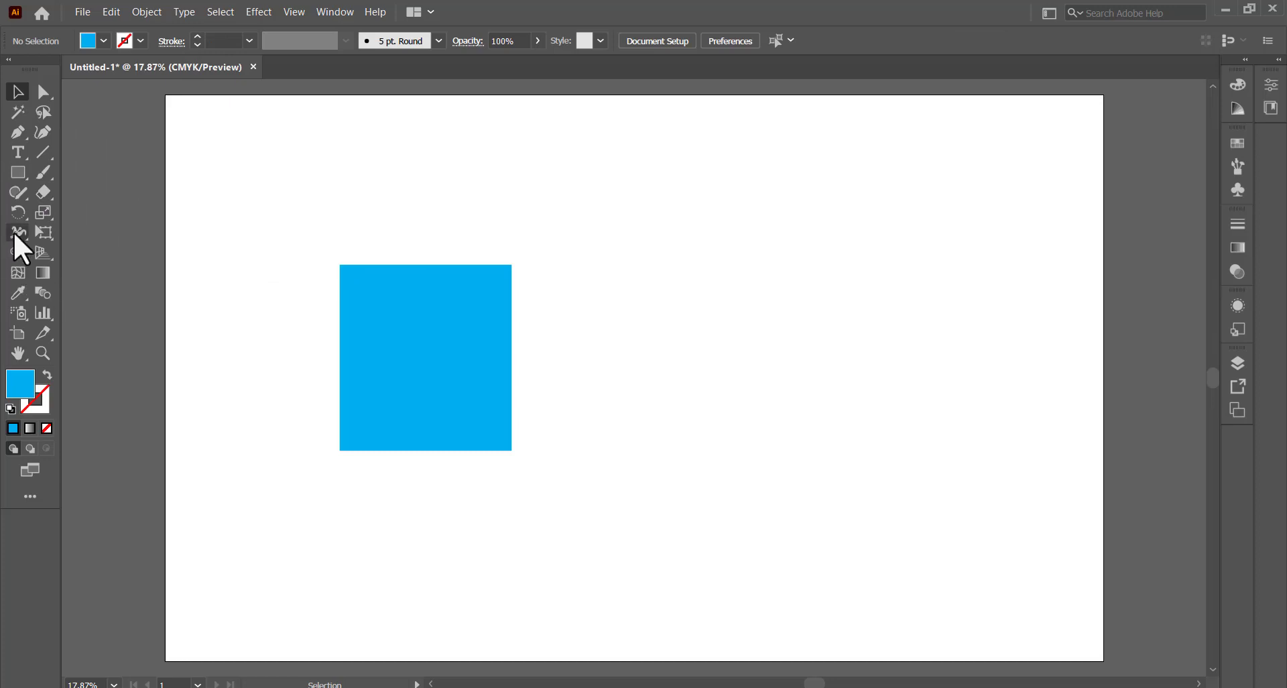
# Step: Make Wrinkle the current distortion tool, and move the blue rectangle up and to the left on the artboard
pyautogui.click(13, 225)
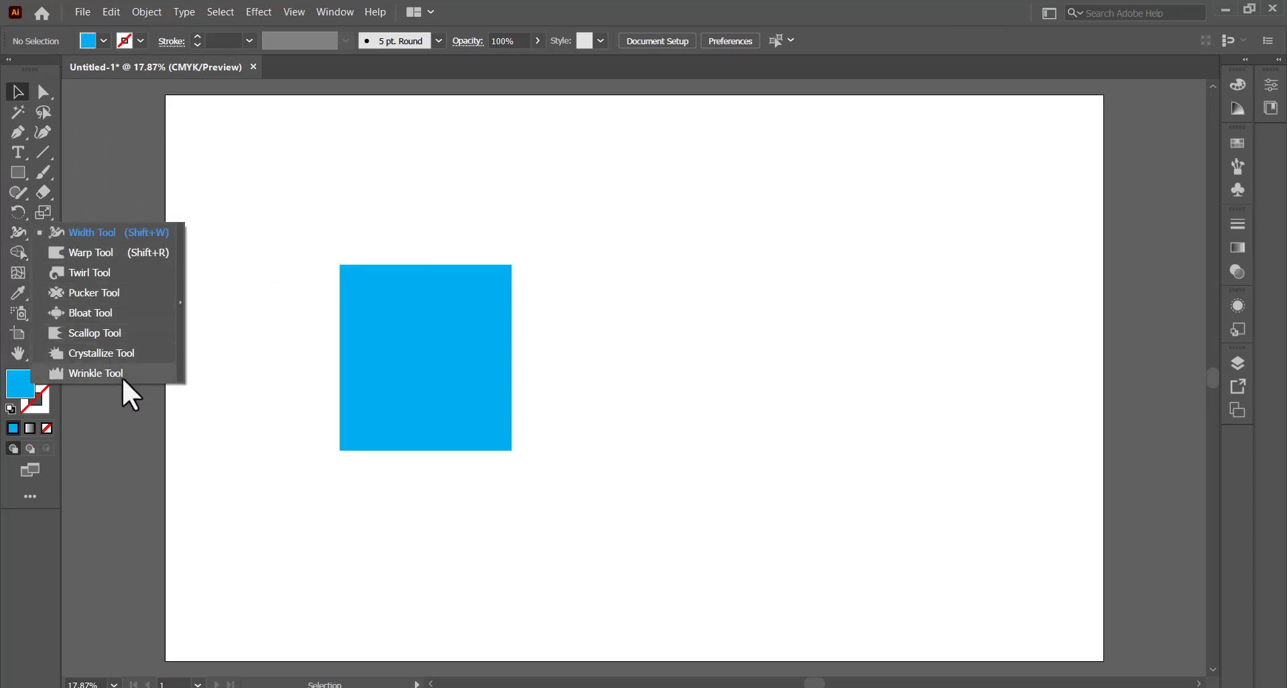
pyautogui.click(100, 373)
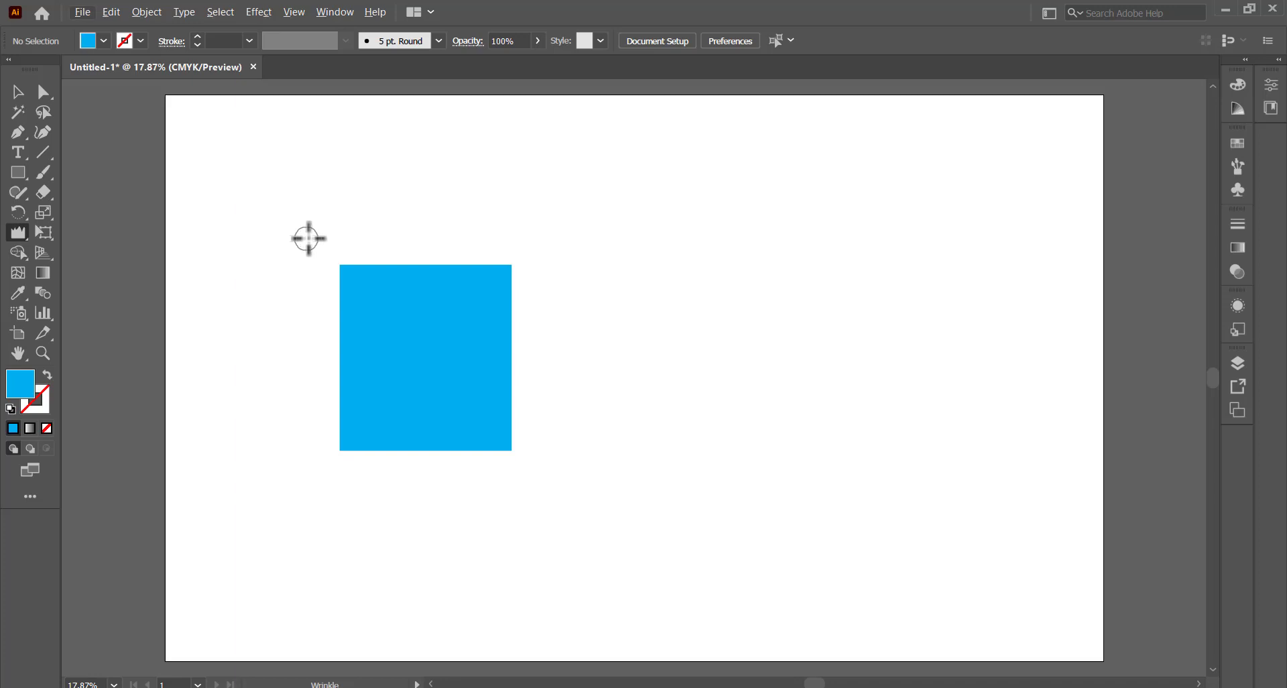
pyautogui.click(12, 83)
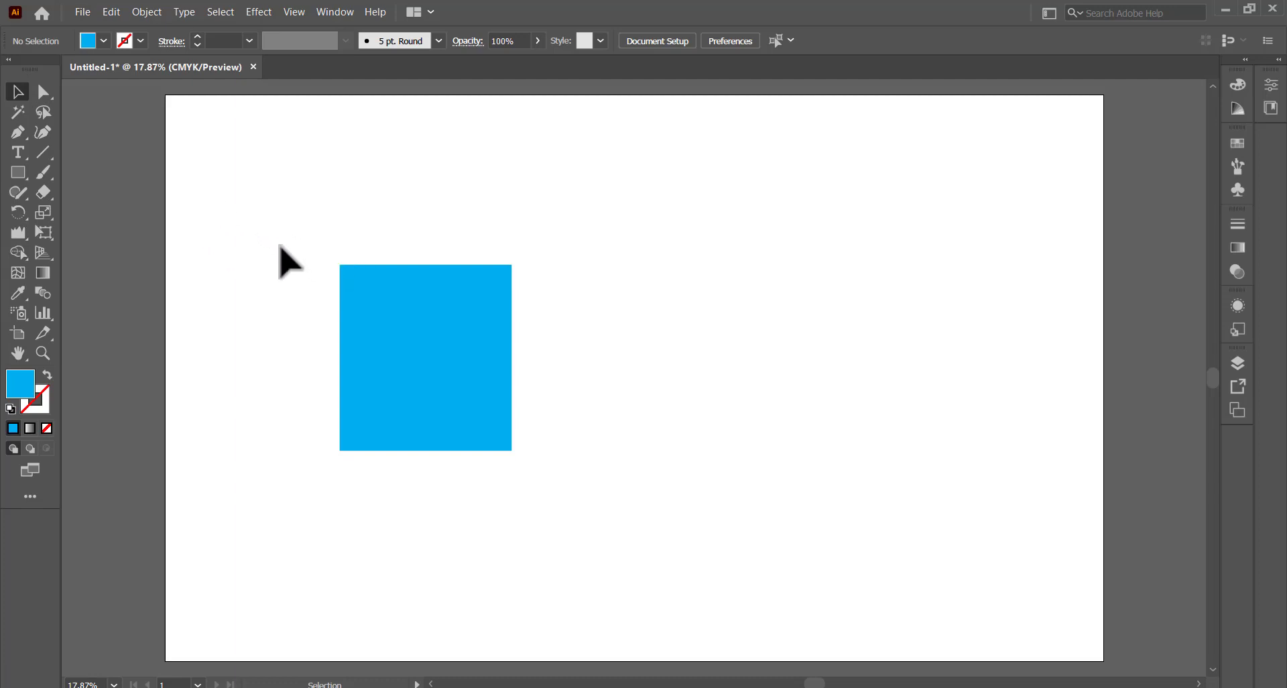
pyautogui.scroll(2, 278, 246)
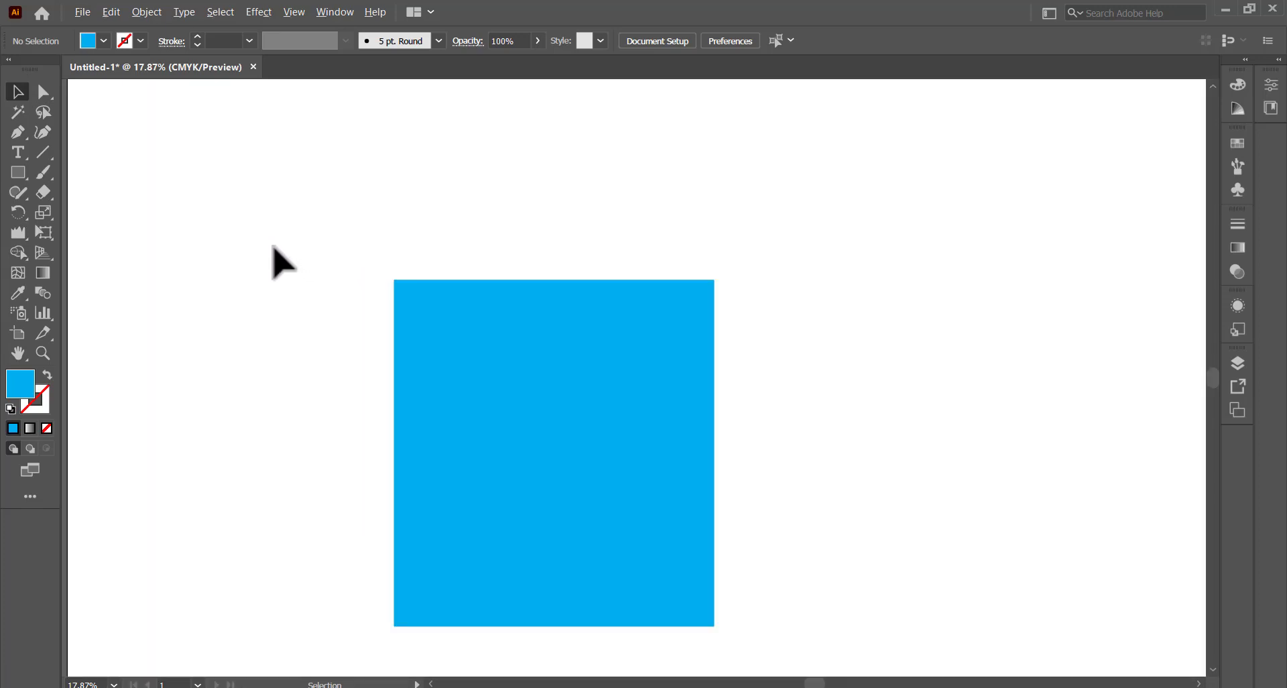
pyautogui.scroll(1, 204, 287)
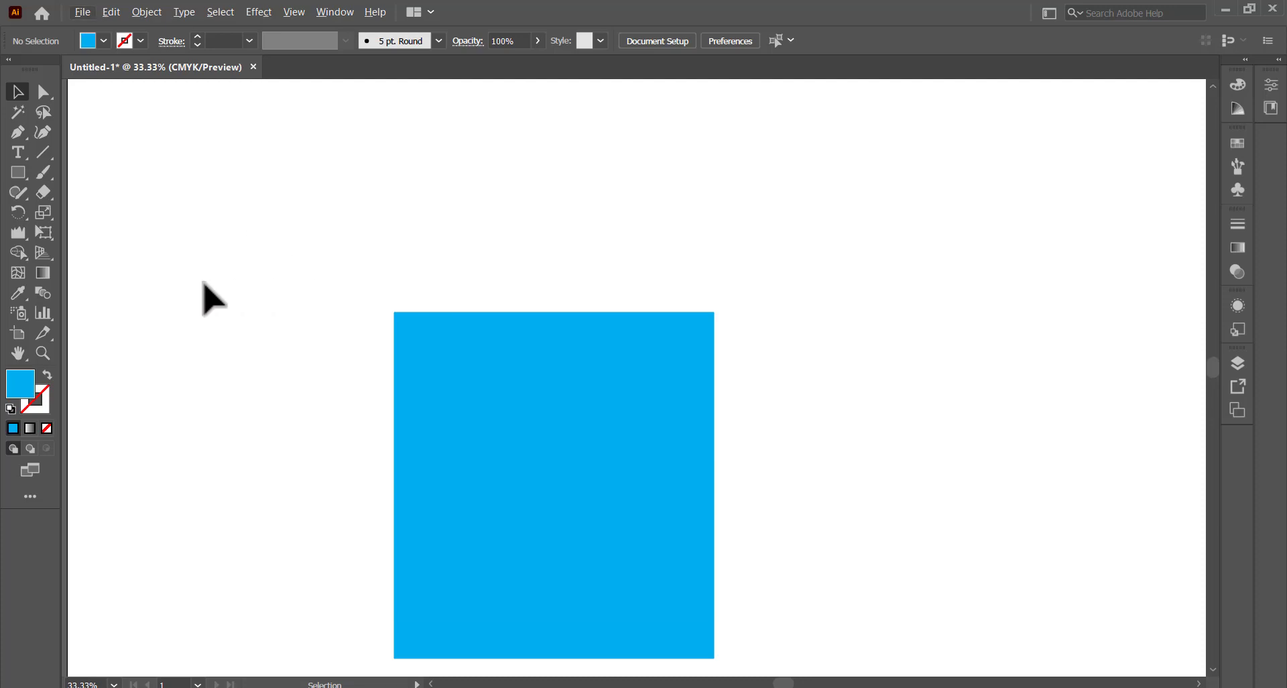
pyautogui.moveTo(460, 411); pyautogui.dragTo(282, 316)
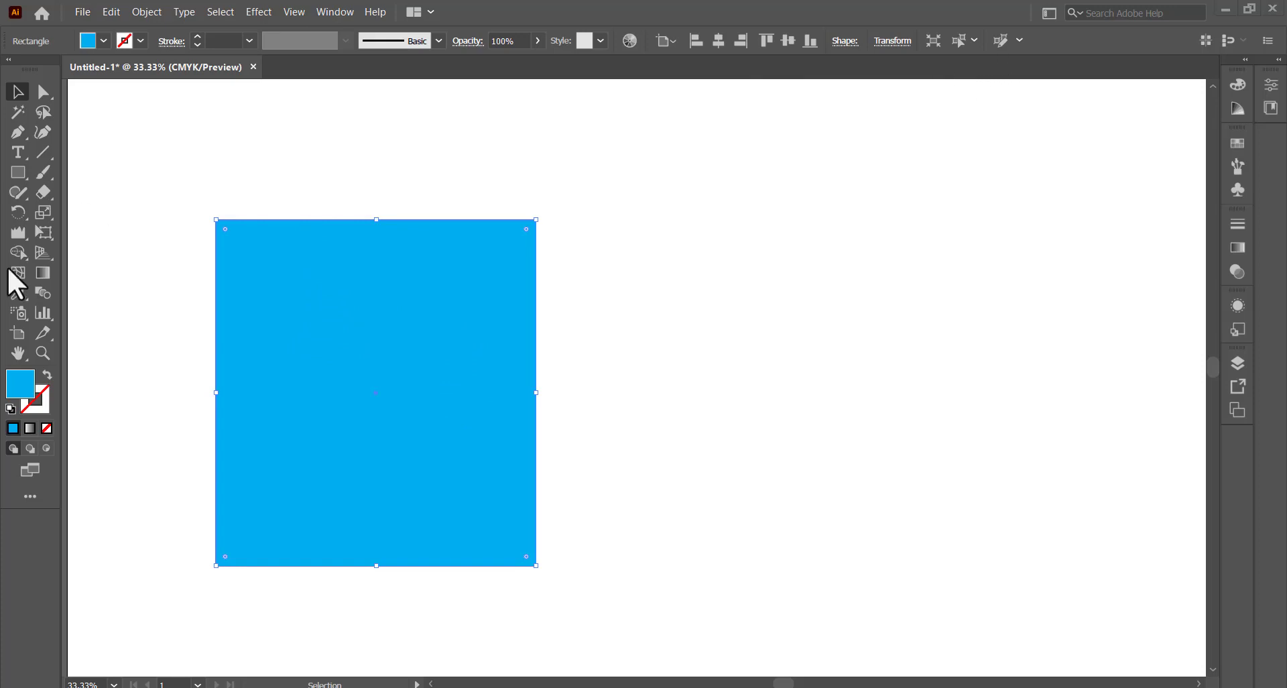
# Step: Roughen the rectangle's top edge from its left corner to its right corner with the Wrinkle tool
pyautogui.click(16, 232)
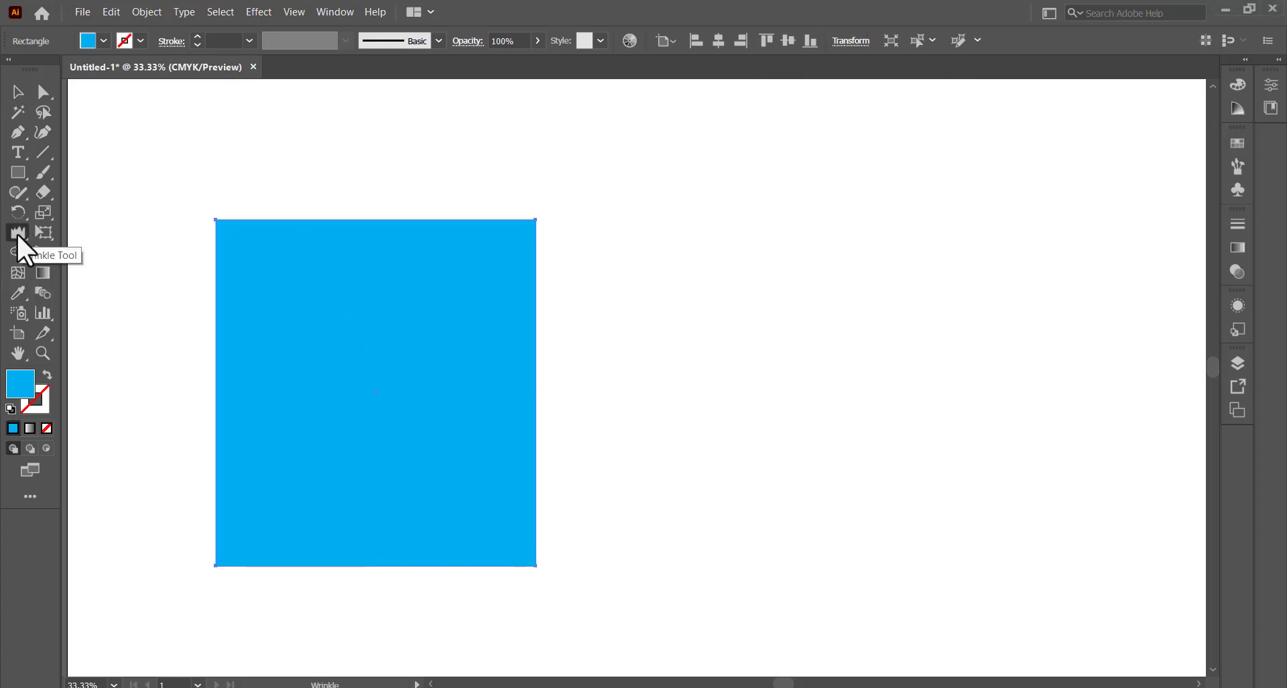
pyautogui.moveTo(221, 219); pyautogui.dragTo(392, 227)
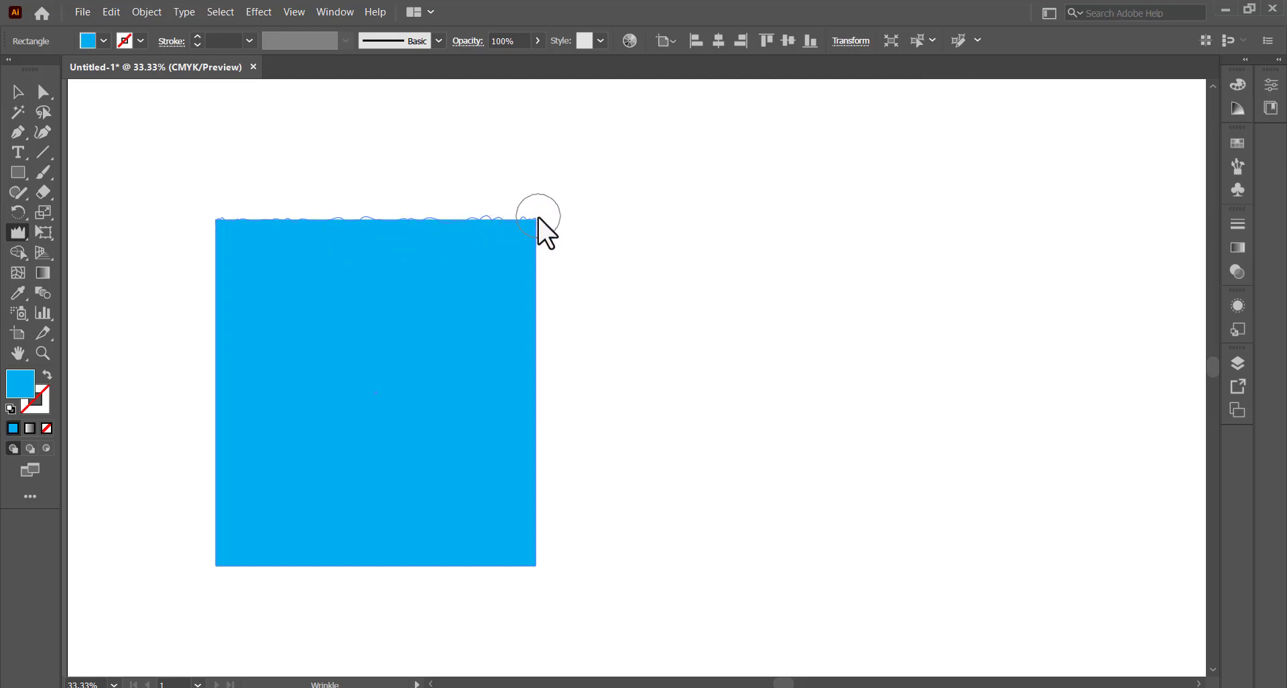
pyautogui.moveTo(543, 232); pyautogui.dragTo(544, 230)
pyautogui.click(17, 92)
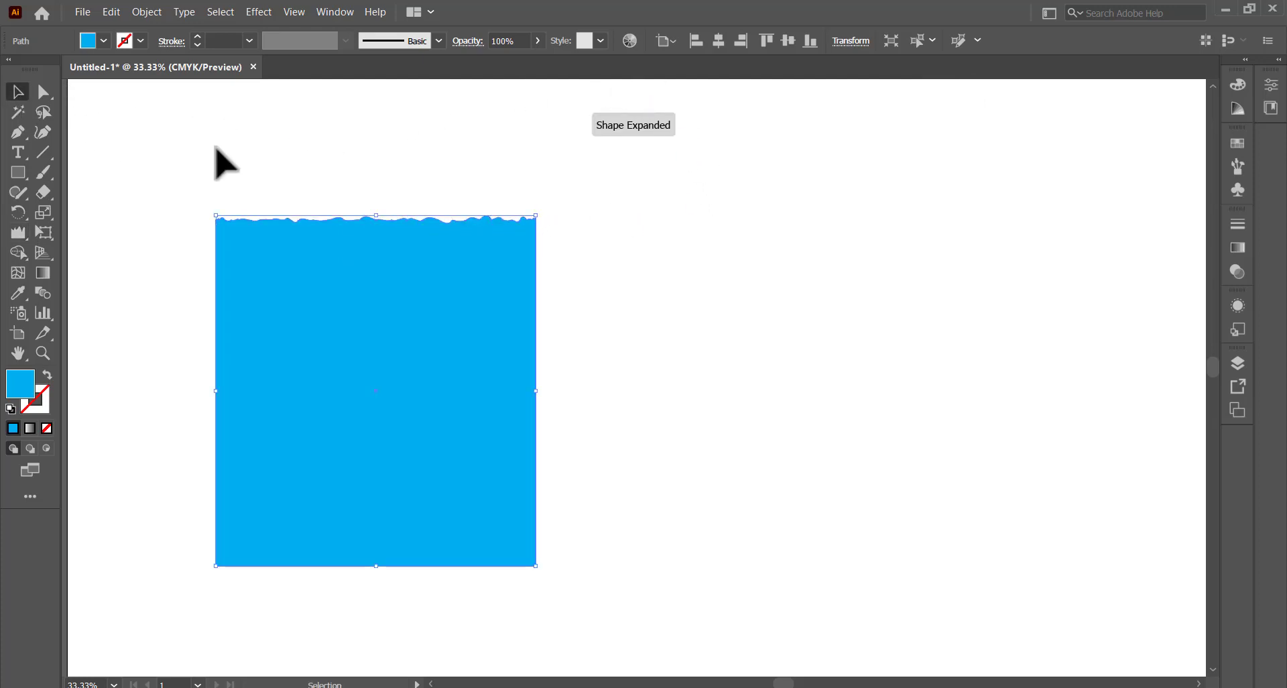
pyautogui.click(381, 203)
# Step: Shift the rectangle slightly up and left, and wrinkle around its remaining edges with the Wrinkle tool
pyautogui.moveTo(436, 288); pyautogui.dragTo(376, 264)
pyautogui.click(18, 231)
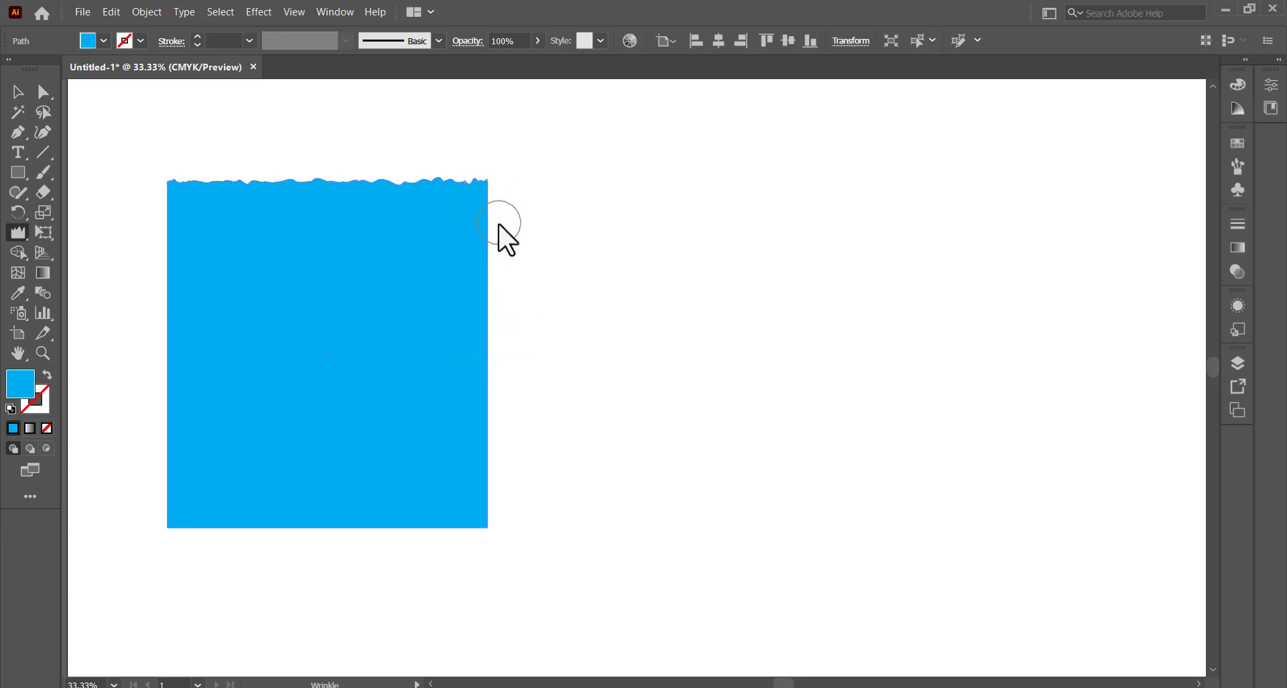
pyautogui.moveTo(499, 225); pyautogui.dragTo(310, 525)
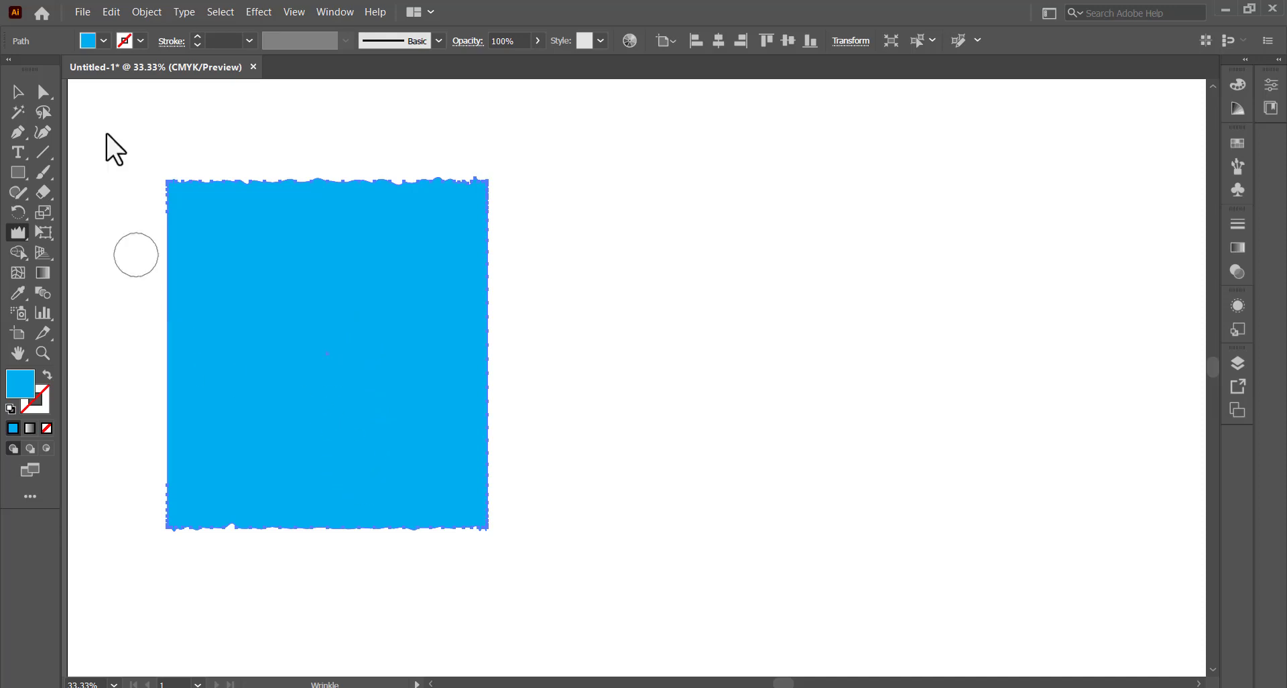
pyautogui.click(18, 92)
pyautogui.click(327, 135)
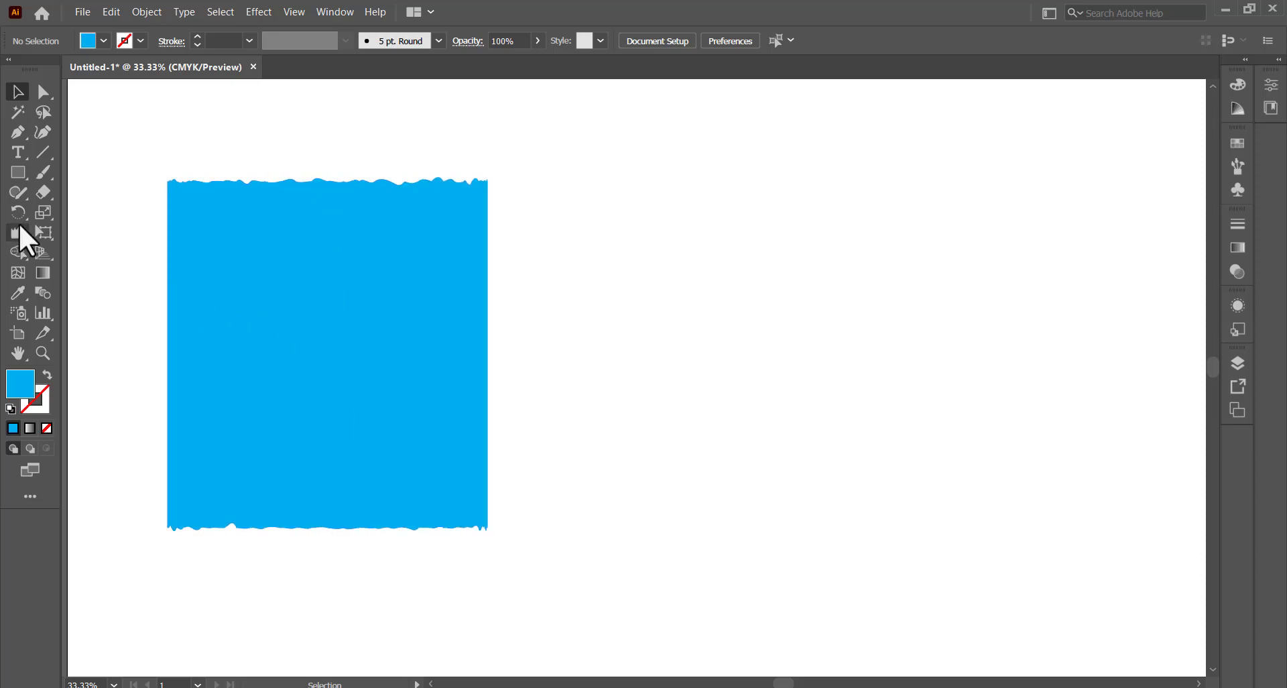
# Step: Scale the wrinkled rectangle down to about a third of its width and move it to the upper right
pyautogui.click(14, 235)
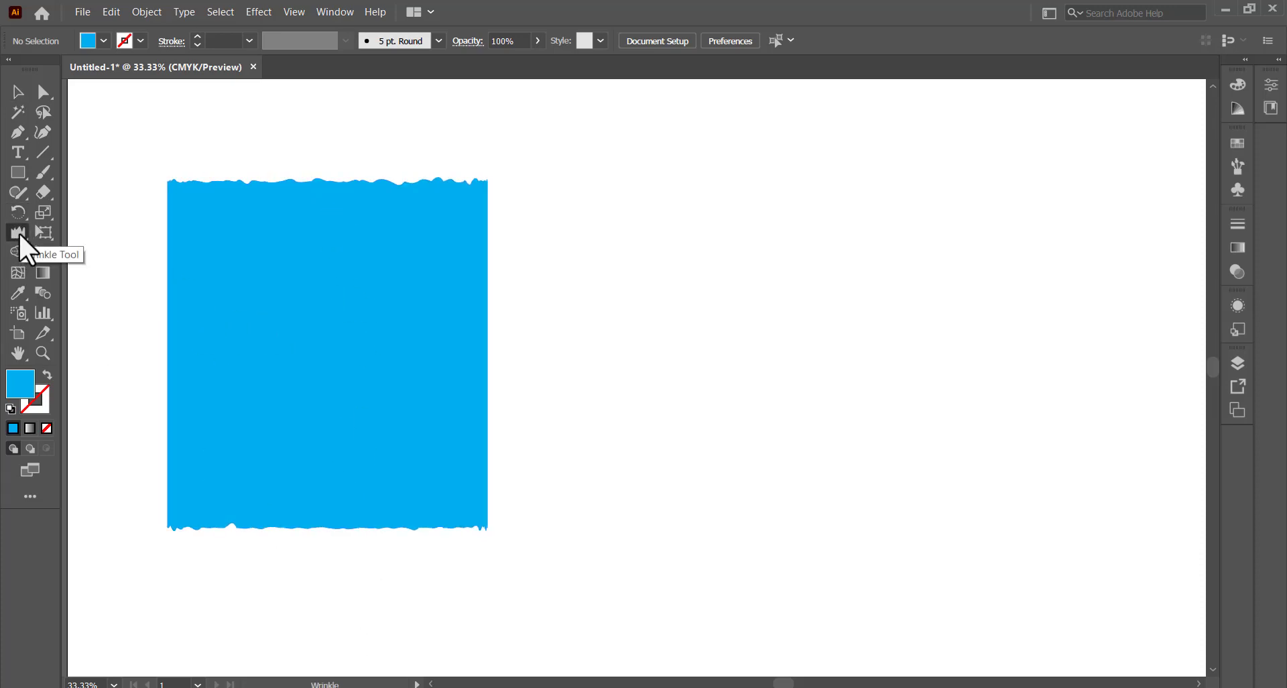
pyautogui.press('v')
pyautogui.click(175, 189)
pyautogui.moveTo(167, 177); pyautogui.dragTo(359, 382)
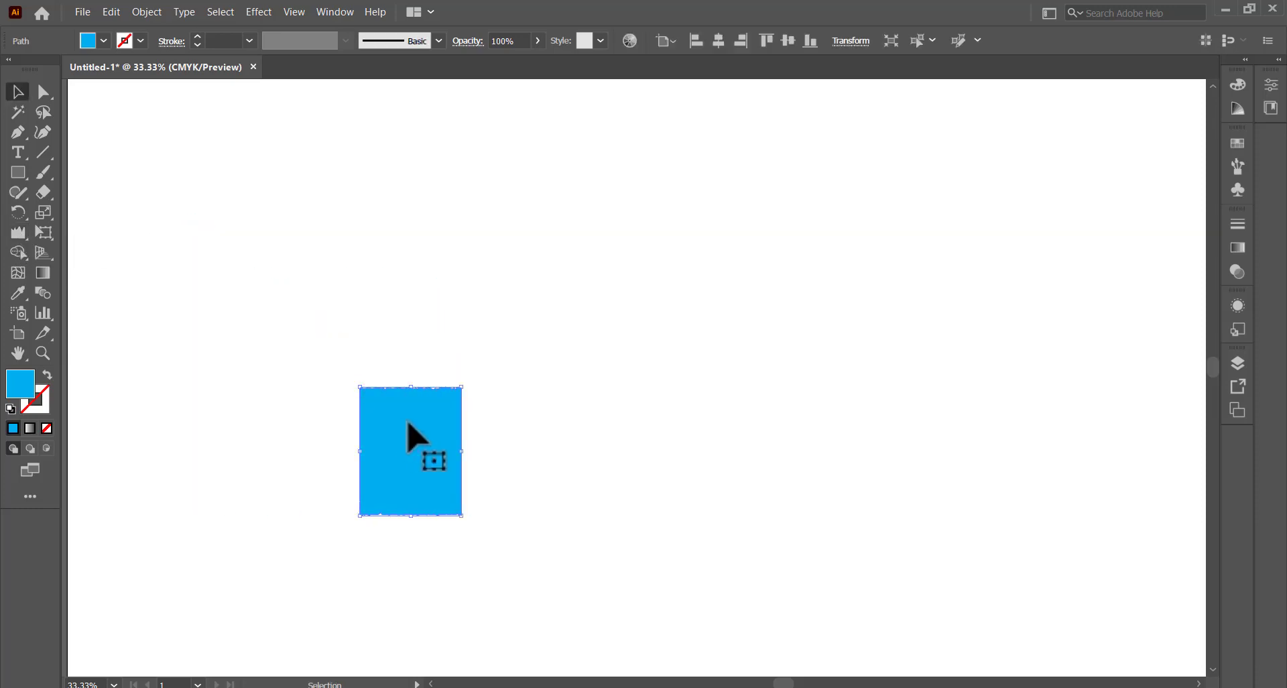
pyautogui.moveTo(416, 437); pyautogui.dragTo(1127, 164)
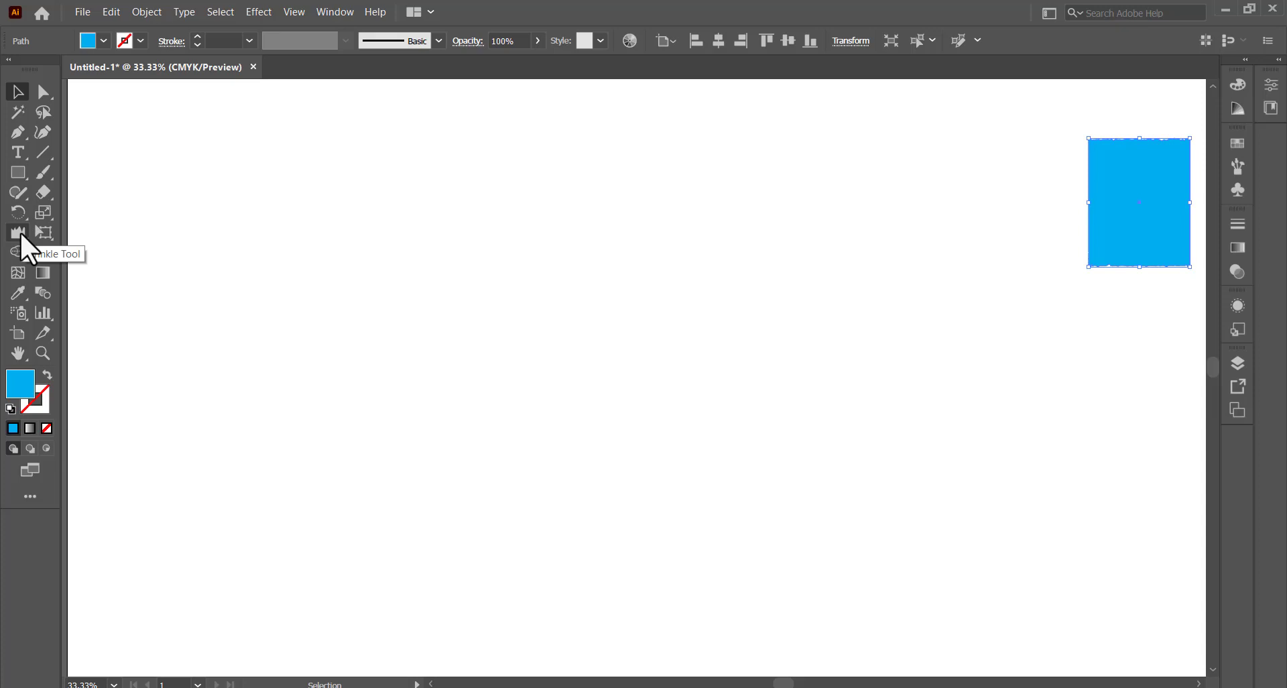
# Step: Open the Wrinkle Tool Options and examine the preset values for brush width, height, angle and intensity
pyautogui.click(19, 230)
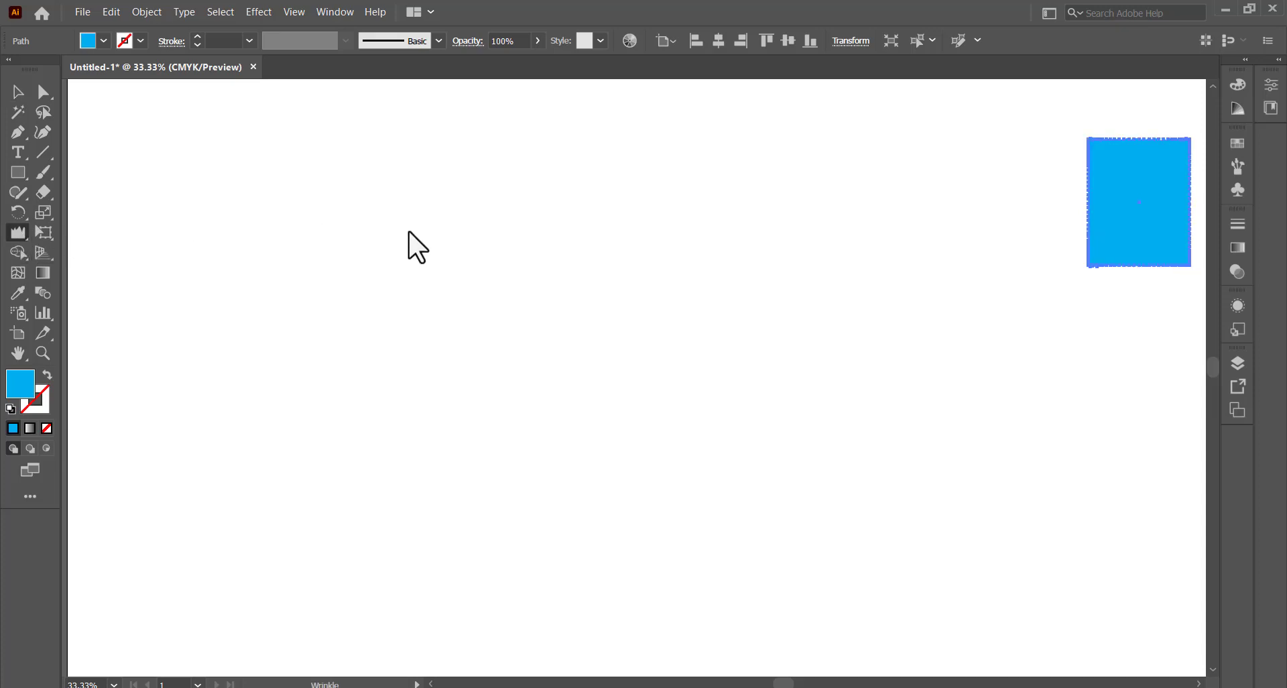
pyautogui.press('Return')
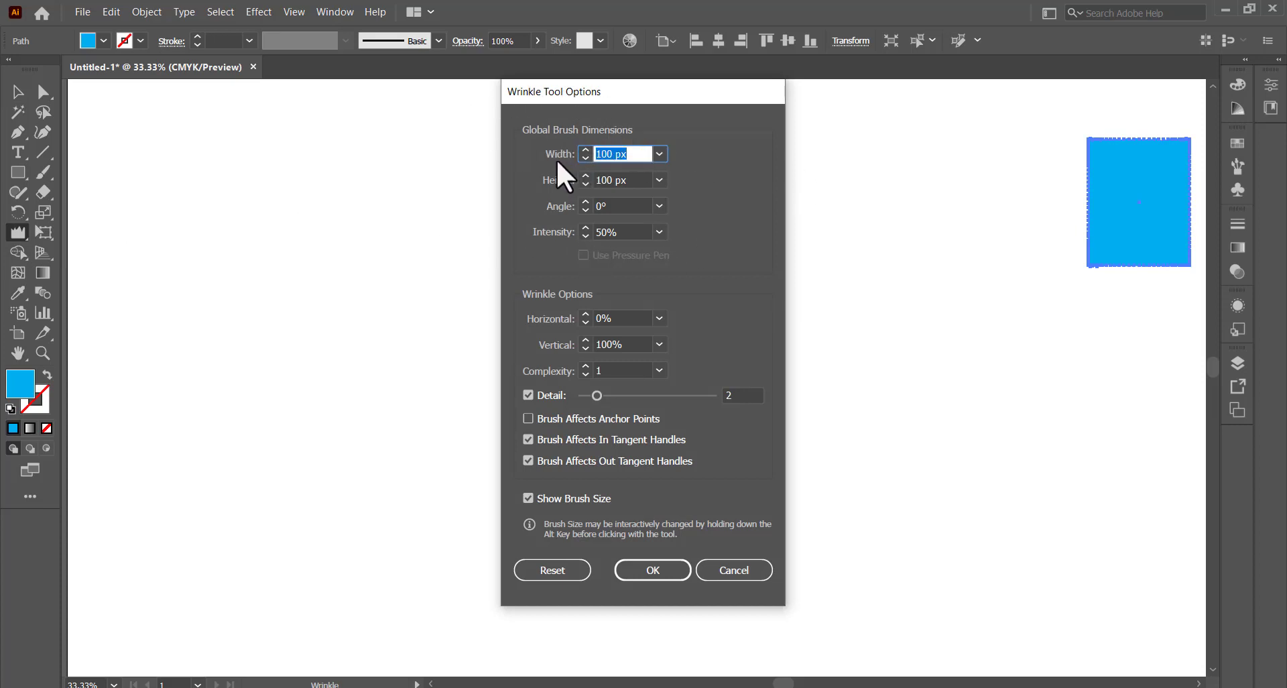
pyautogui.click(659, 154)
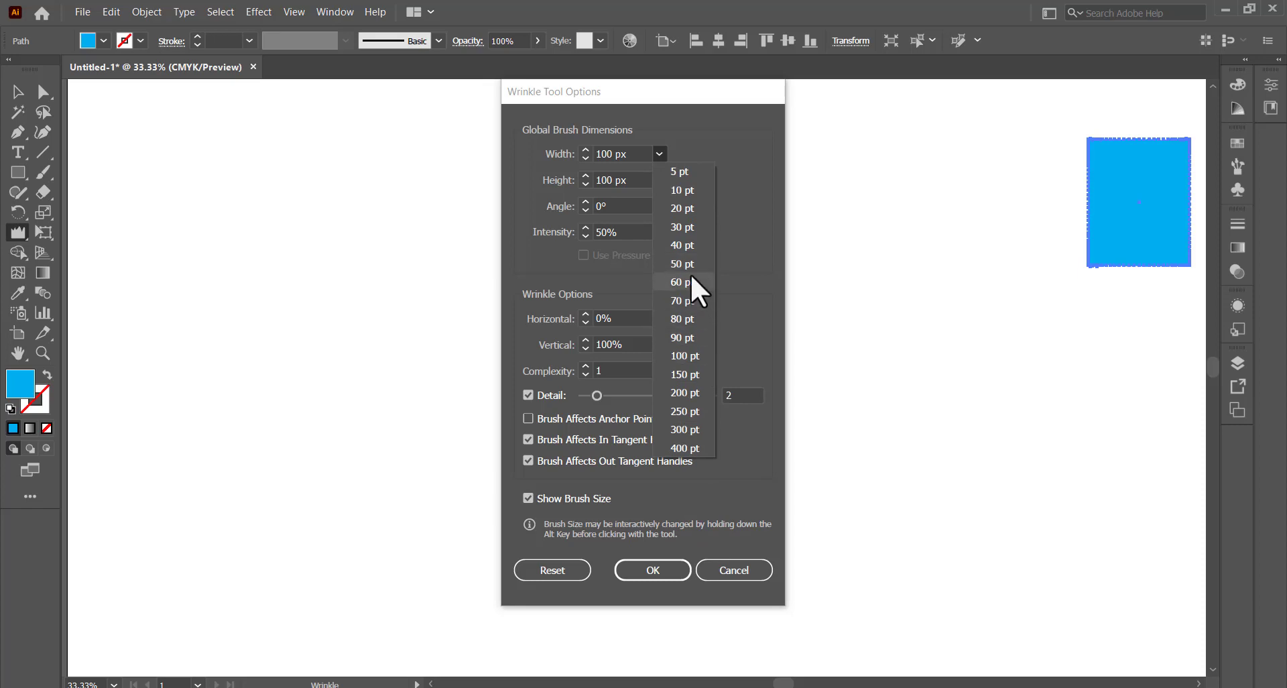
pyautogui.click(548, 178)
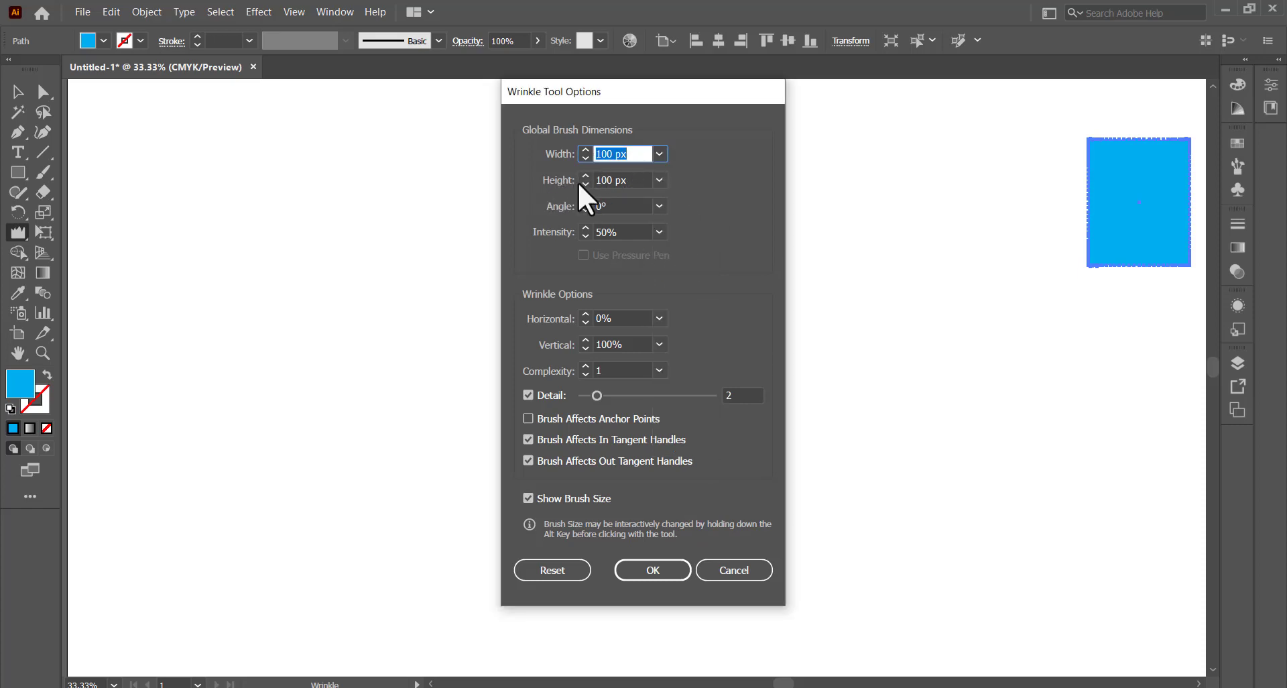
pyautogui.click(659, 180)
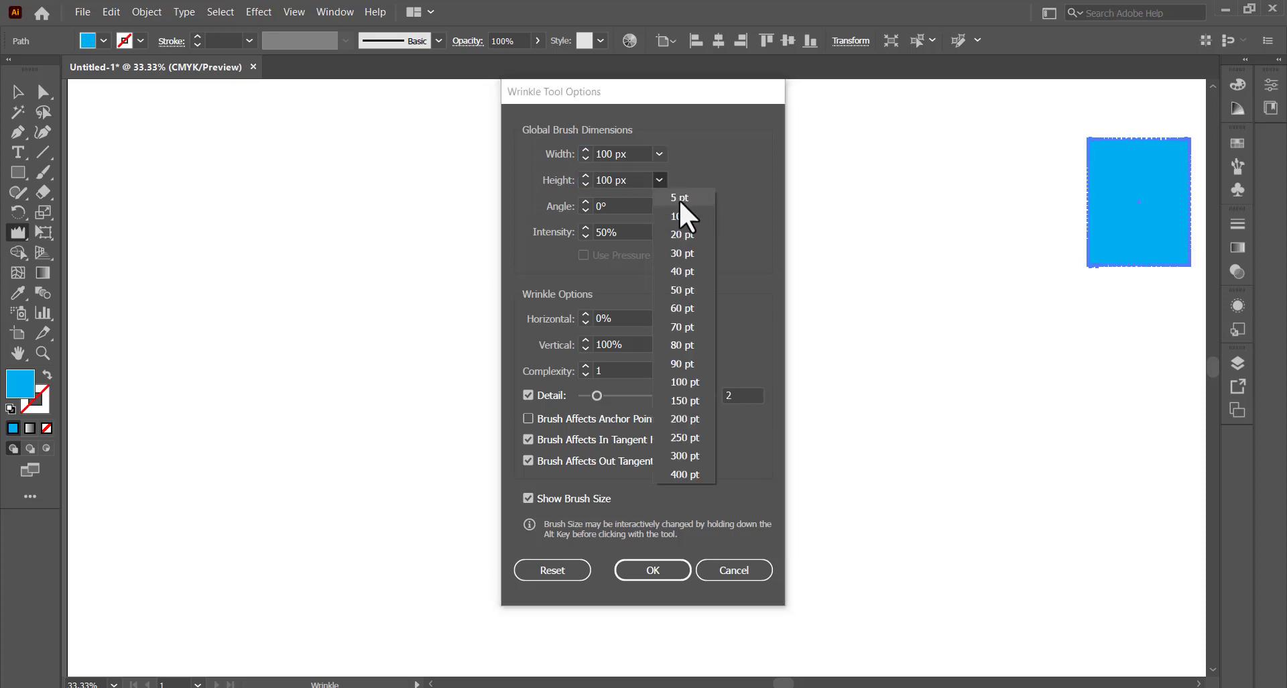
pyautogui.click(752, 259)
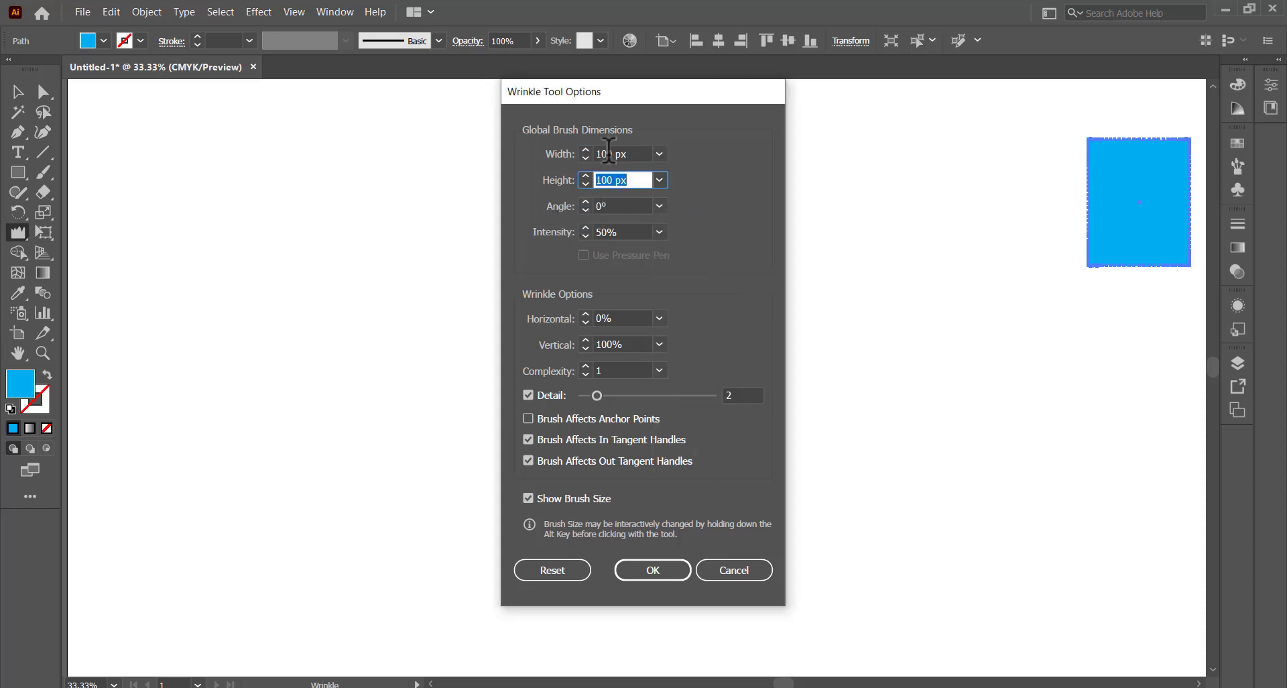
pyautogui.click(659, 205)
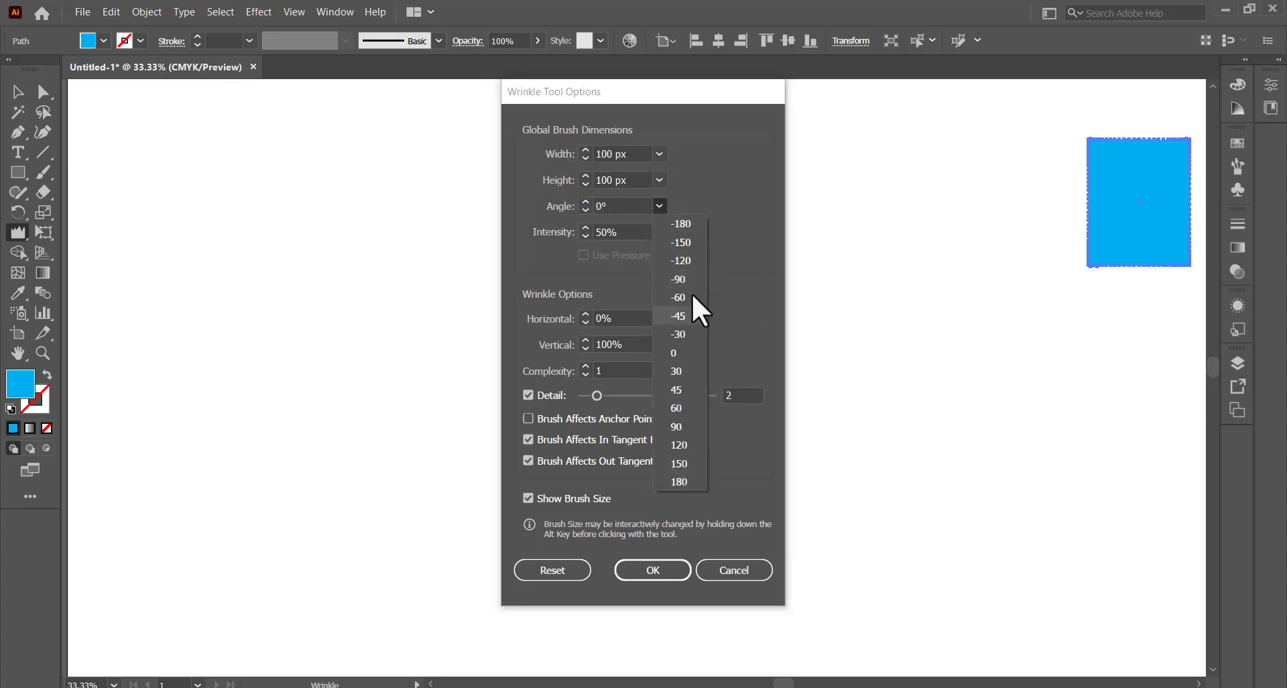
pyautogui.click(756, 187)
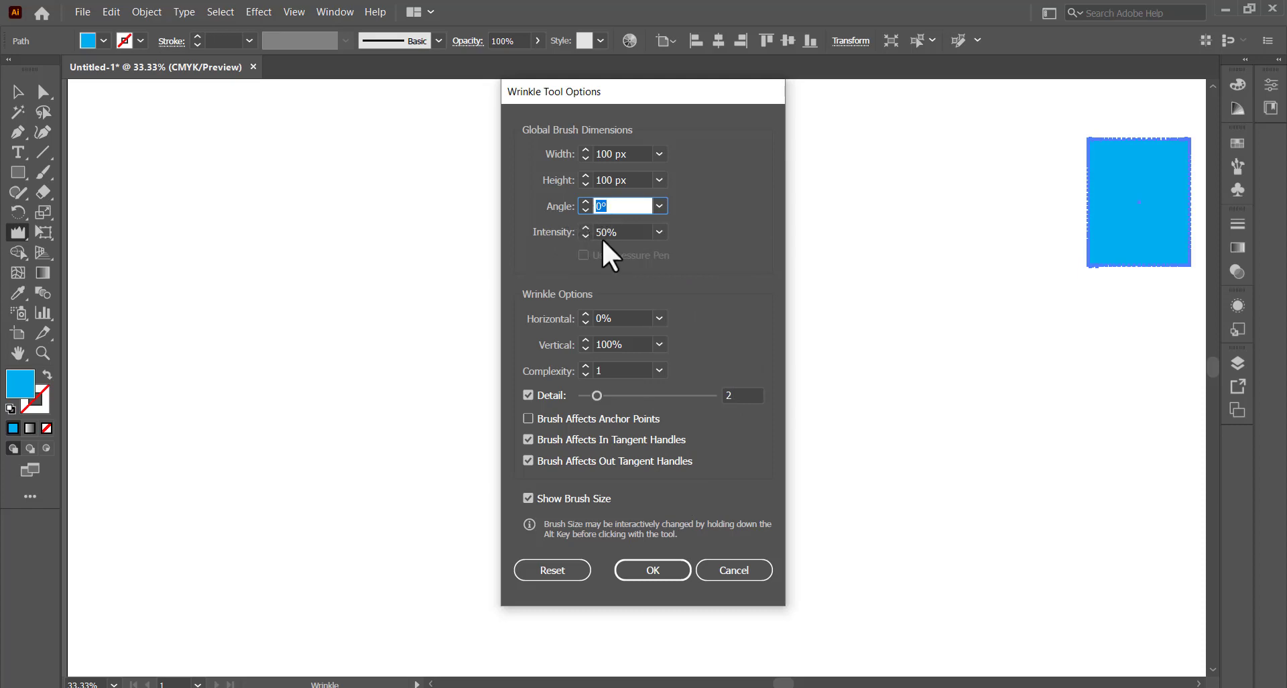
pyautogui.click(659, 232)
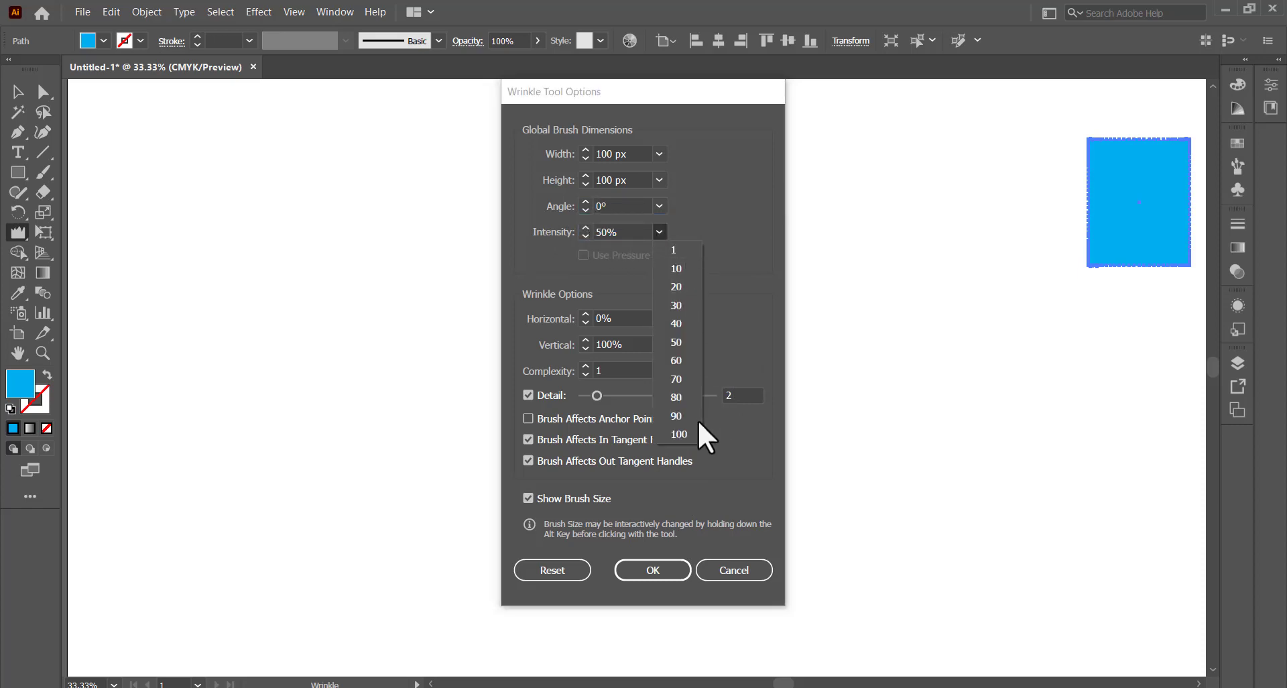
pyautogui.click(743, 168)
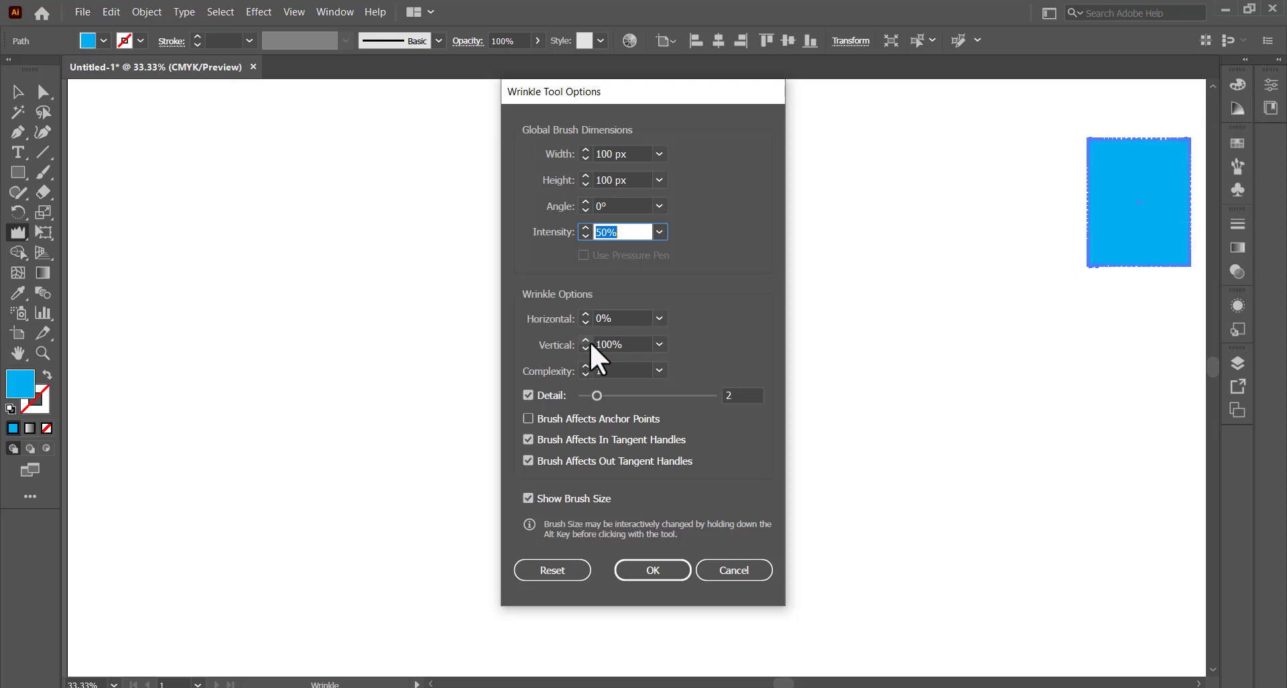
# Step: Examine the preset percentages offered for the vertical and horizontal wrinkle options
pyautogui.click(659, 344)
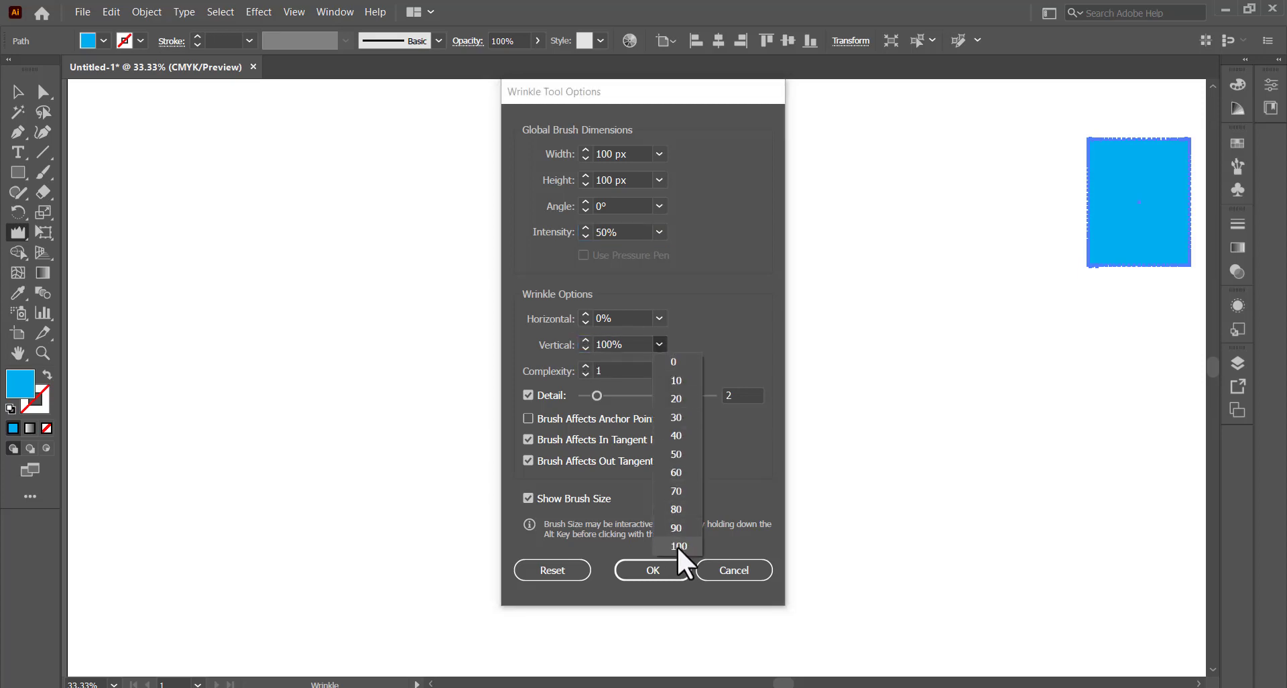
pyautogui.click(718, 271)
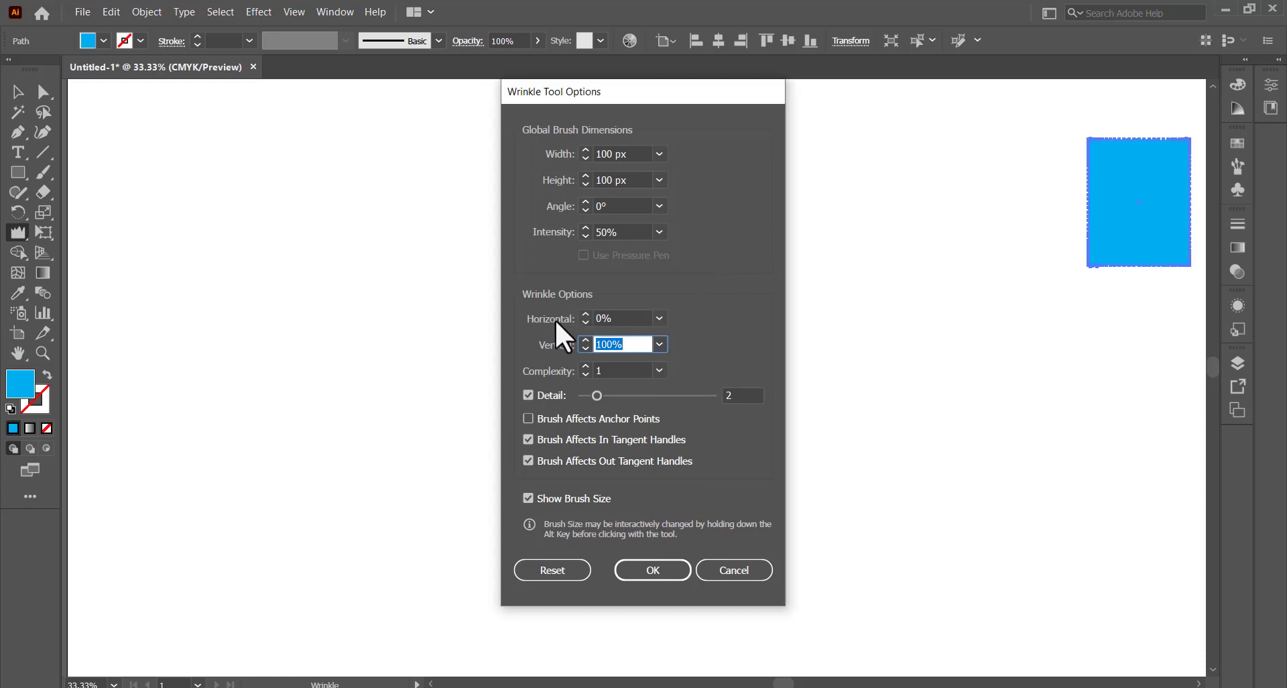
pyautogui.click(659, 319)
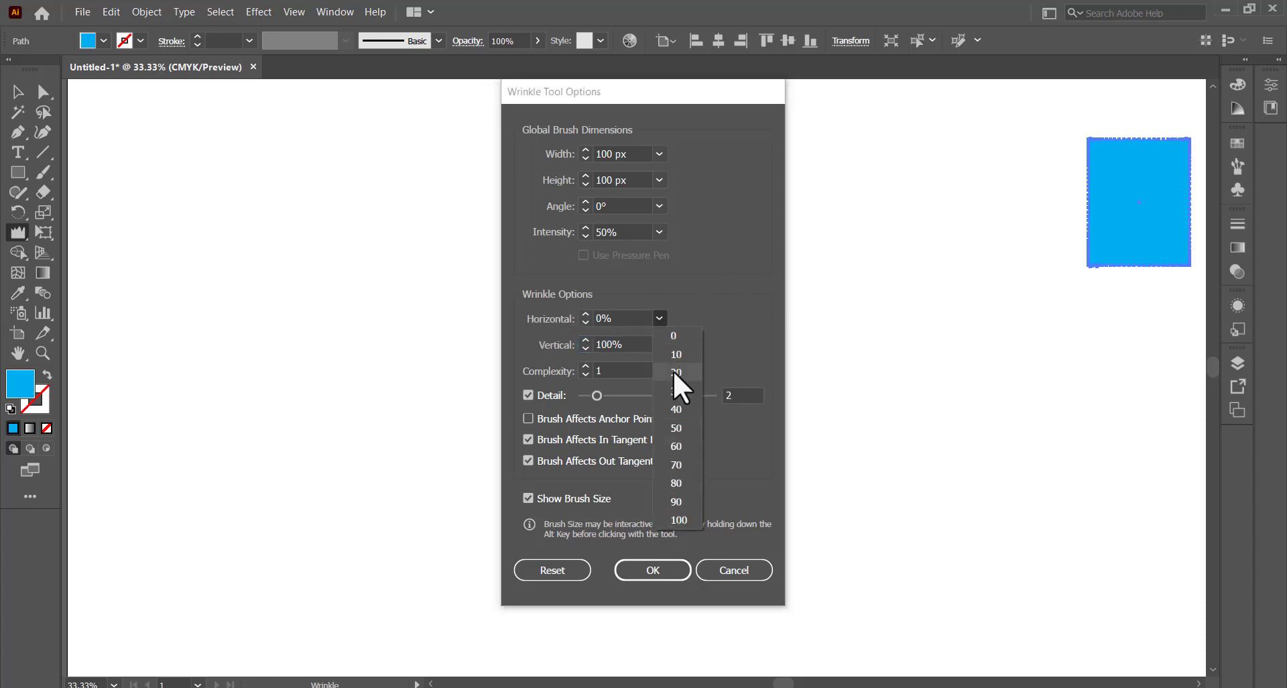
pyautogui.click(720, 303)
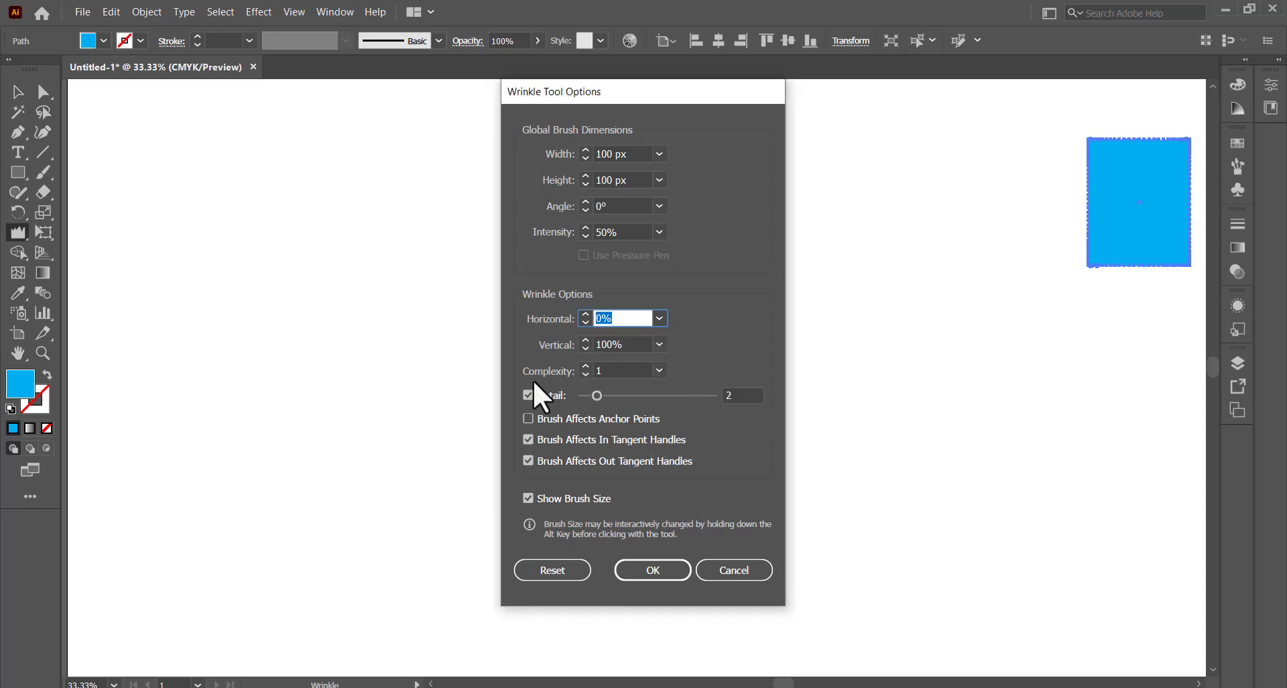
# Step: Examine the preset values for wrinkle complexity and the range of the Detail slider
pyautogui.click(656, 368)
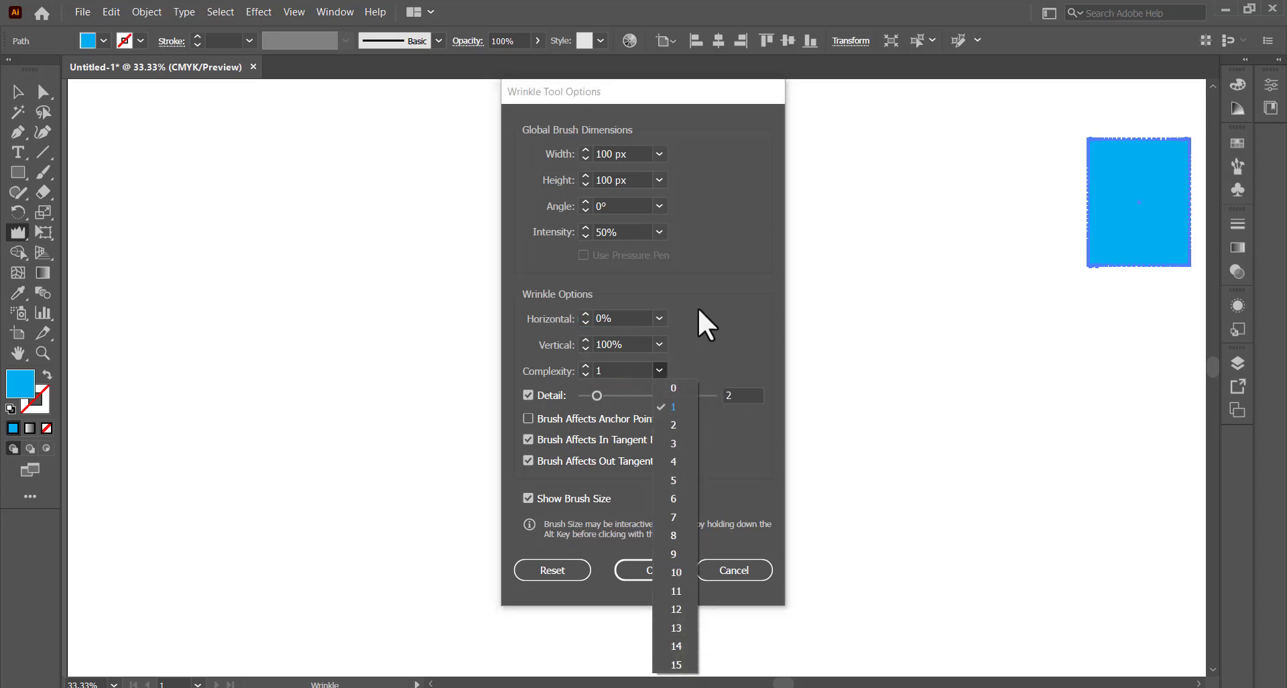
pyautogui.click(711, 325)
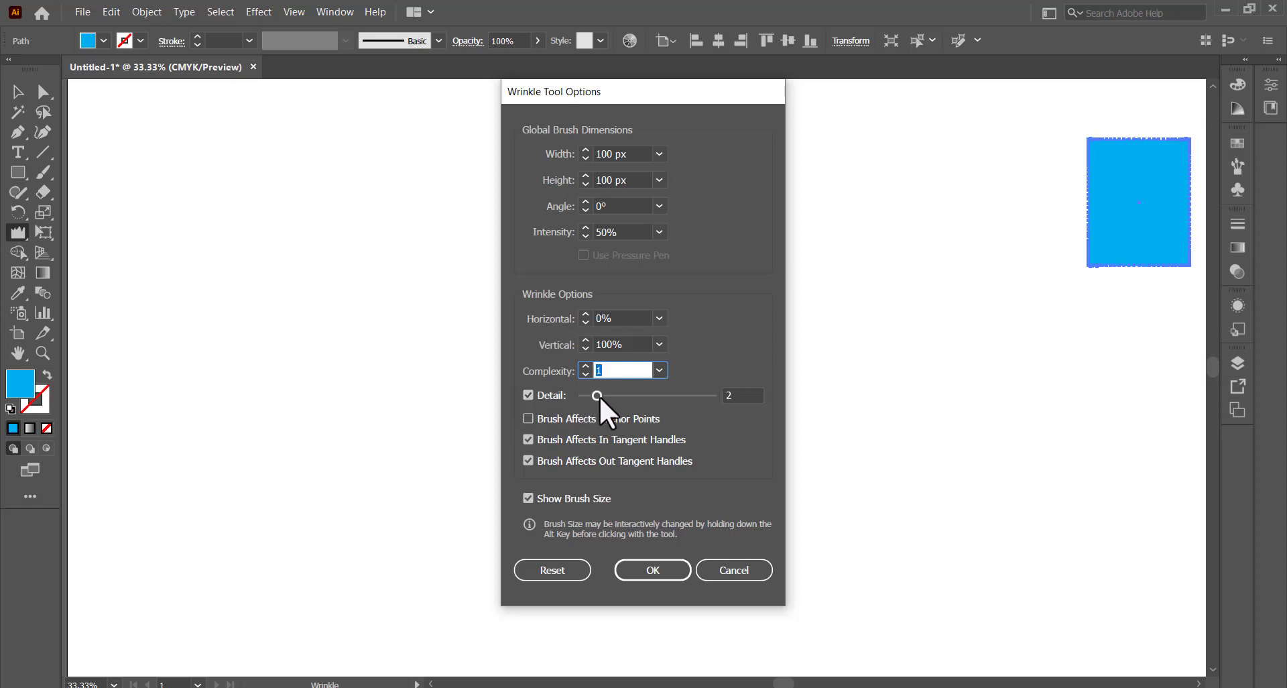
pyautogui.moveTo(594, 394); pyautogui.dragTo(678, 400)
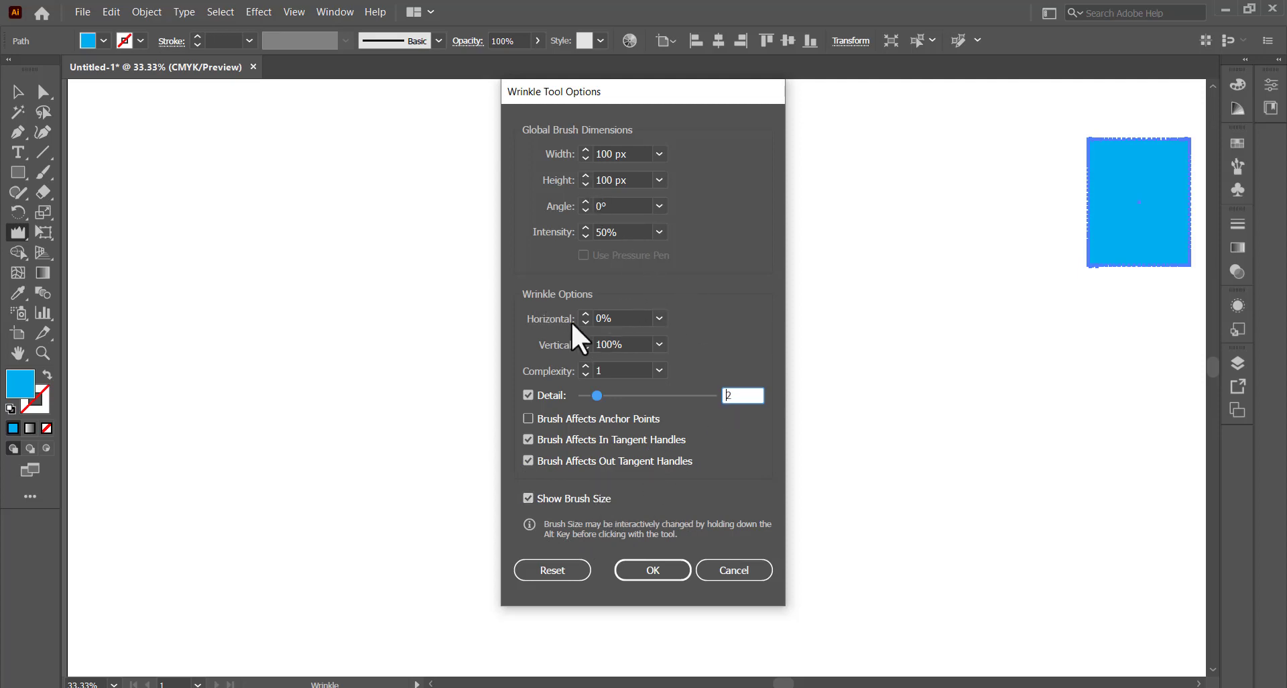
# Step: Set the horizontal wrinkle to 100% and the detail to 6, and apply the Wrinkle tool options
pyautogui.click(657, 319)
pyautogui.click(685, 516)
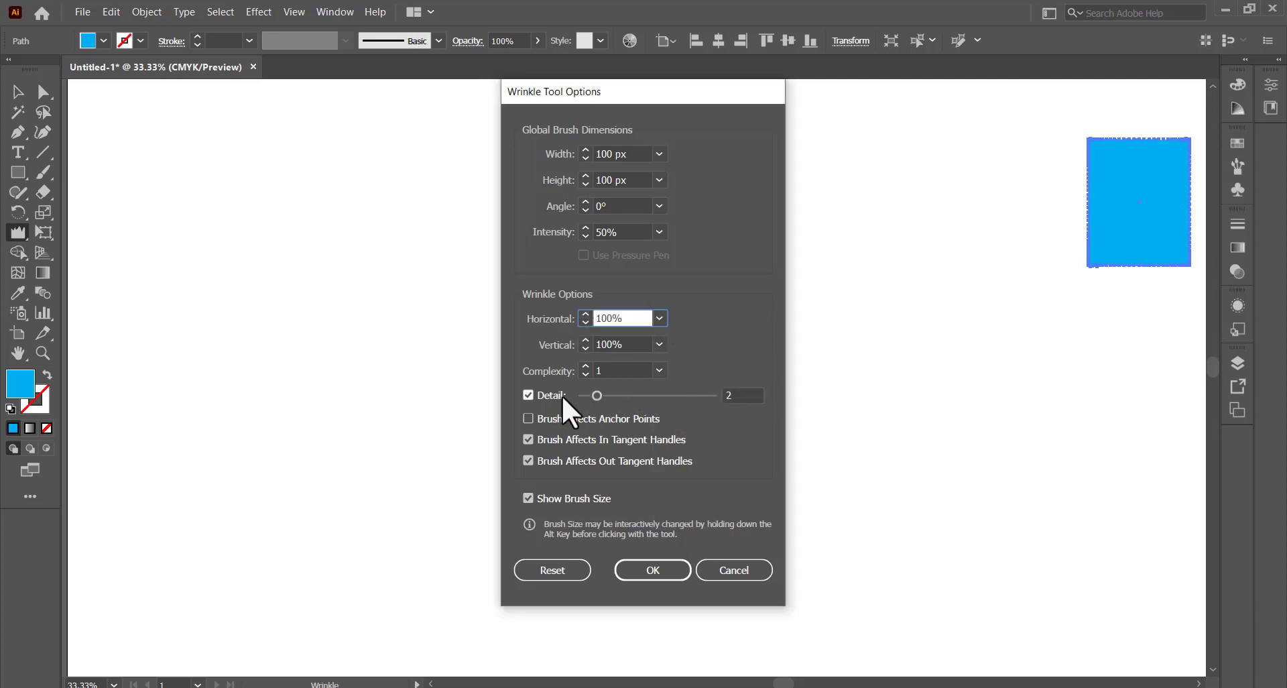
pyautogui.moveTo(598, 396); pyautogui.dragTo(640, 396)
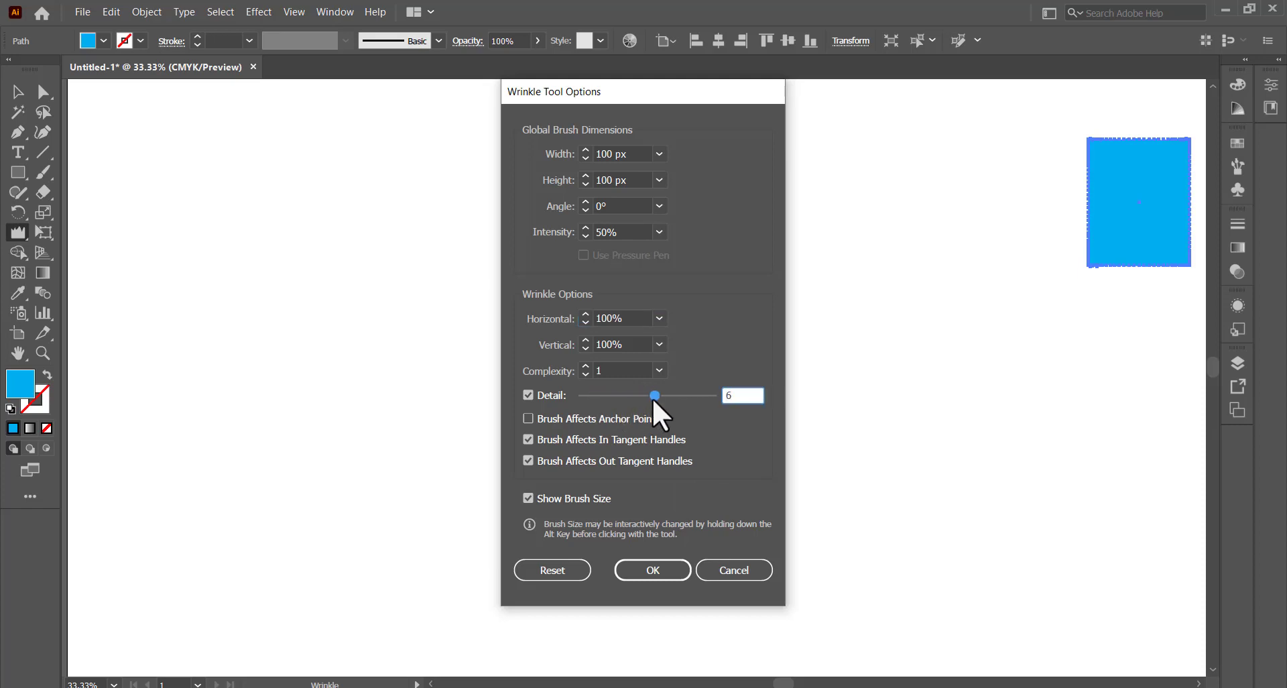
pyautogui.click(647, 569)
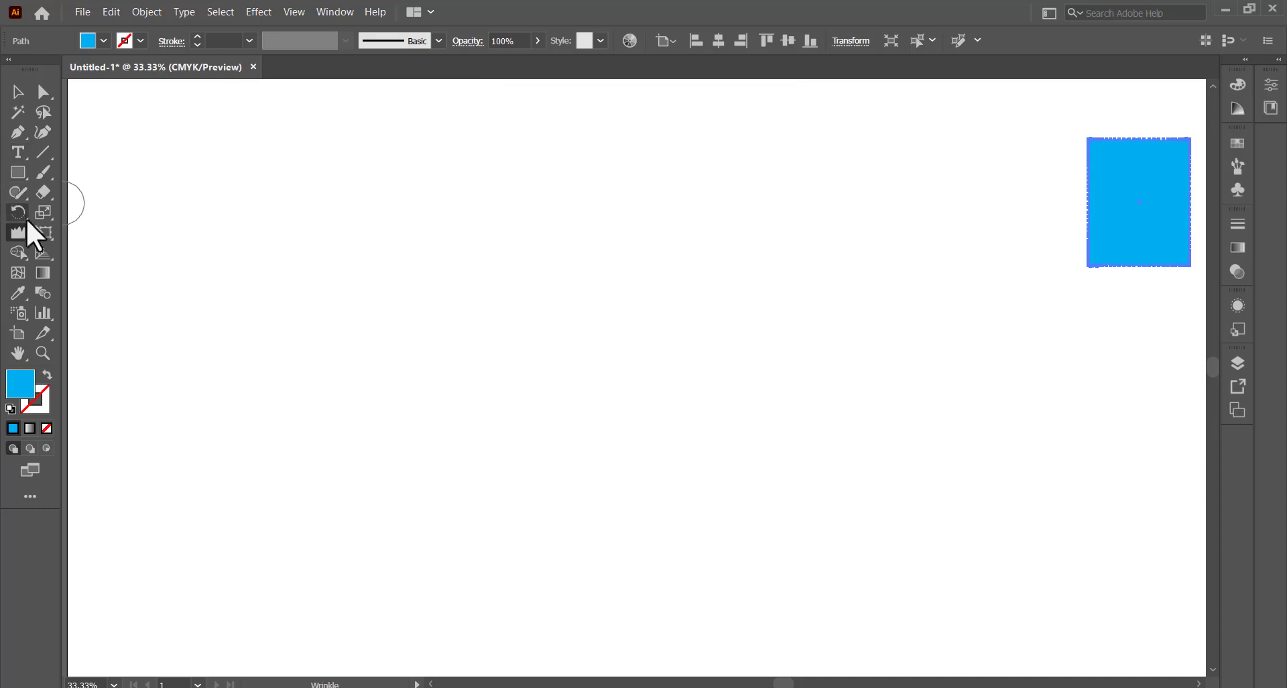
# Step: Draw a rectangle about 539 by 415 px on the empty canvas and wrinkle all its edges with the Wrinkle tool
pyautogui.click(17, 170)
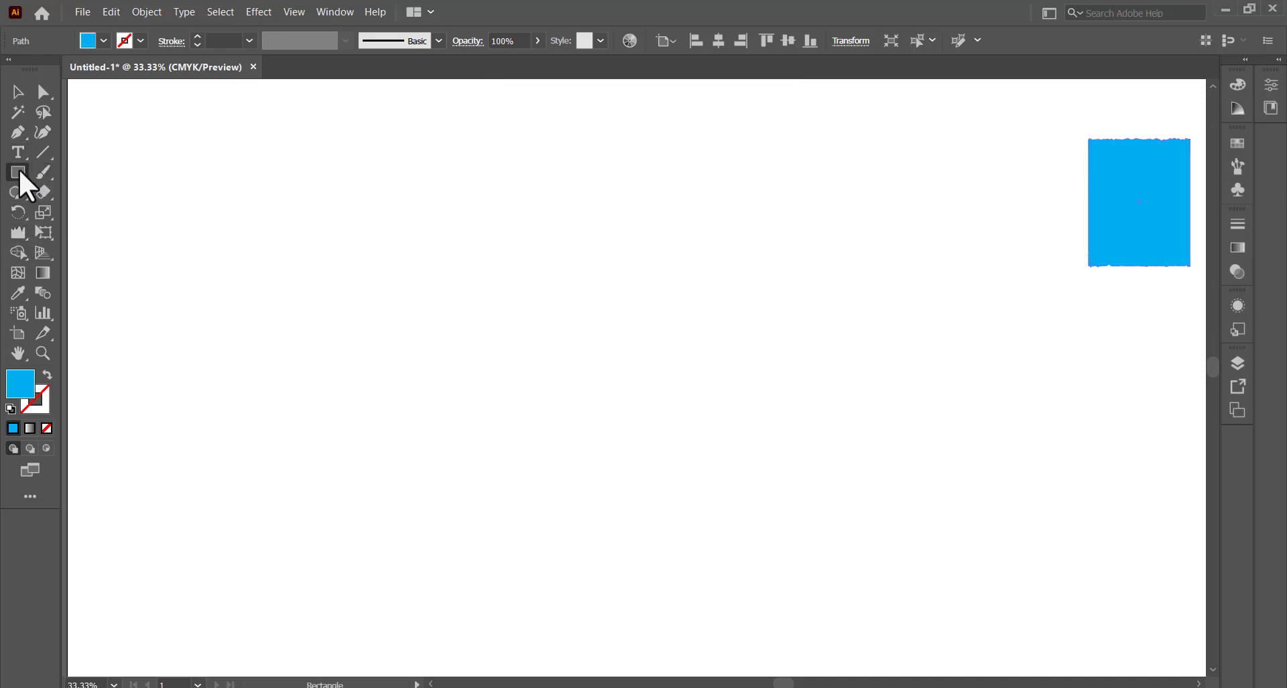
pyautogui.moveTo(274, 222); pyautogui.dragTo(511, 403)
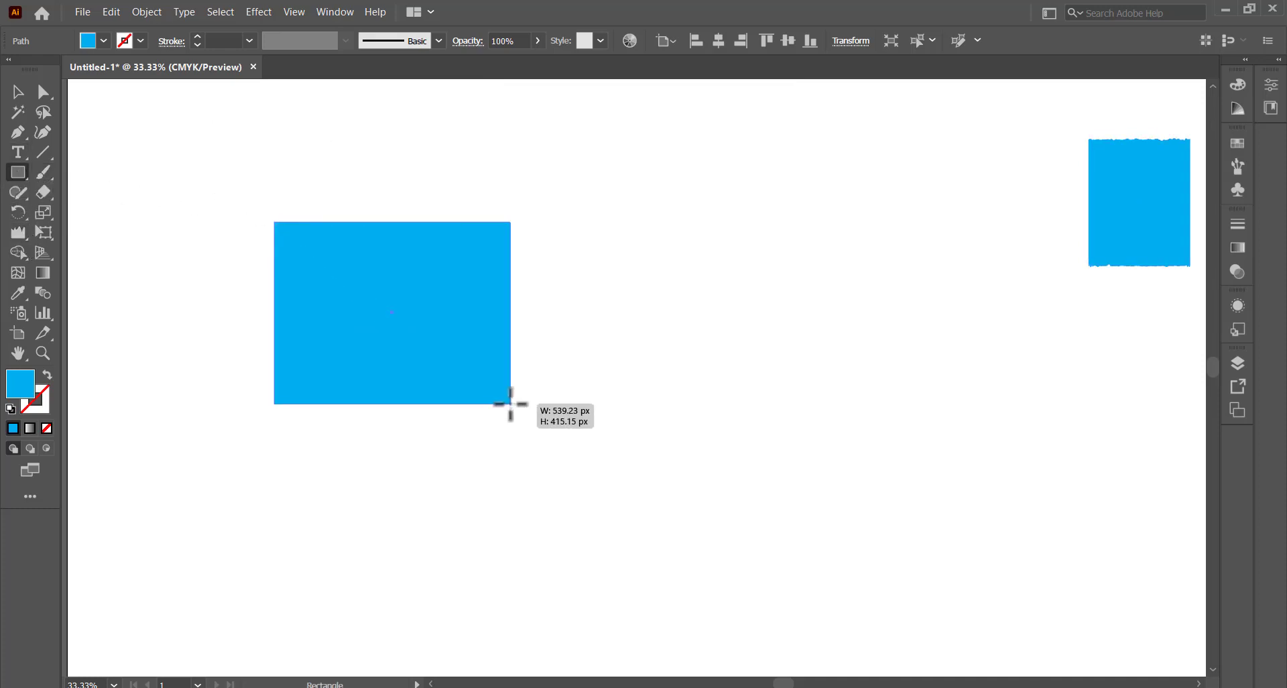
pyautogui.click(8, 233)
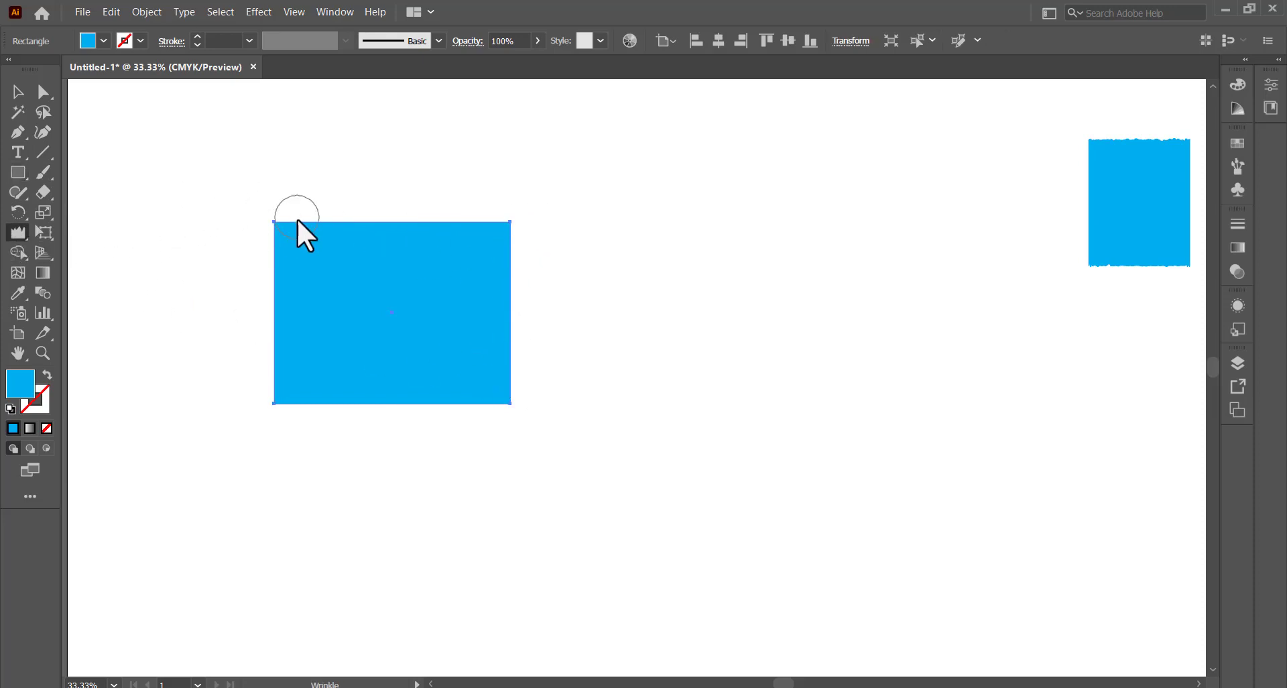
pyautogui.moveTo(275, 220); pyautogui.dragTo(303, 228)
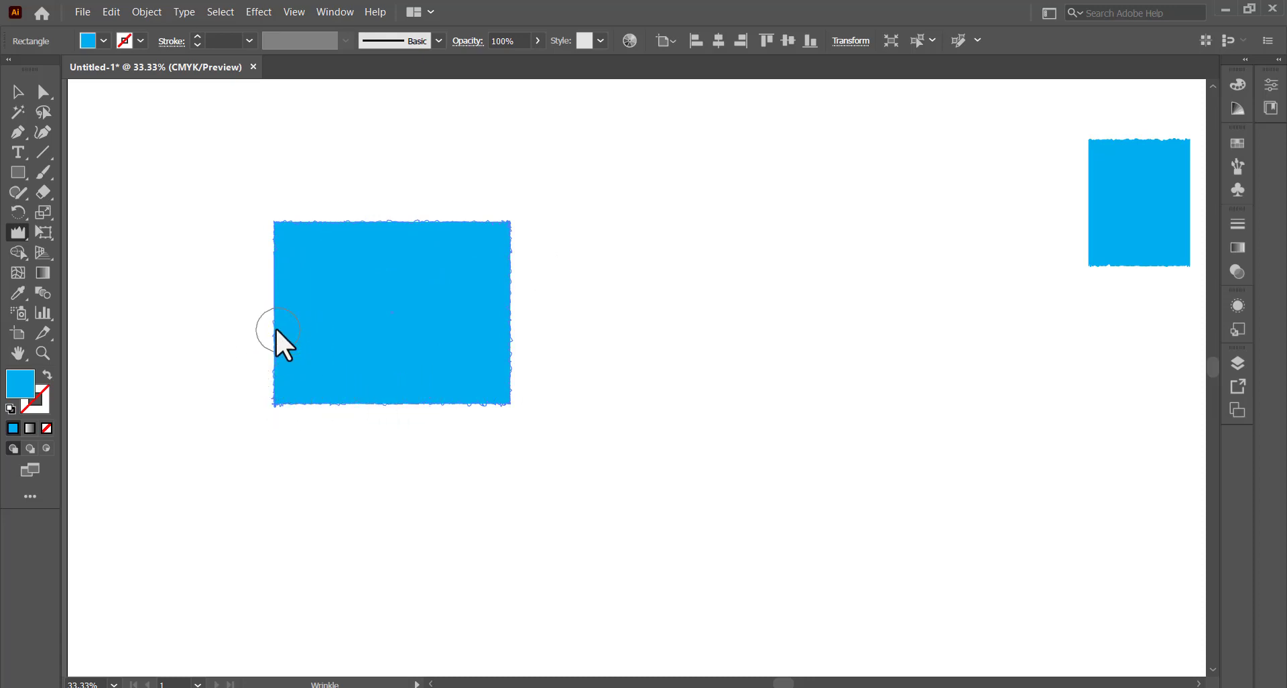
pyautogui.moveTo(253, 259); pyautogui.dragTo(291, 235)
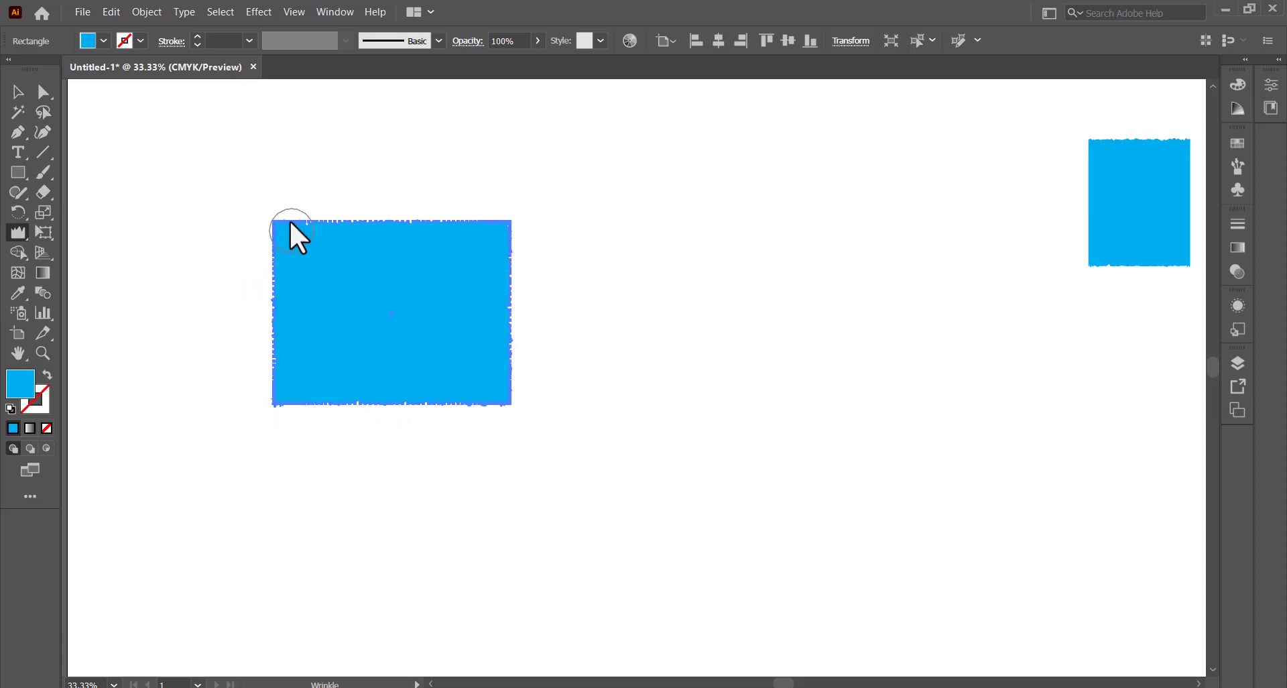
# Step: Shift the wrinkled rectangle slightly down and to the right, and inspect its roughened edges up close
pyautogui.click(18, 92)
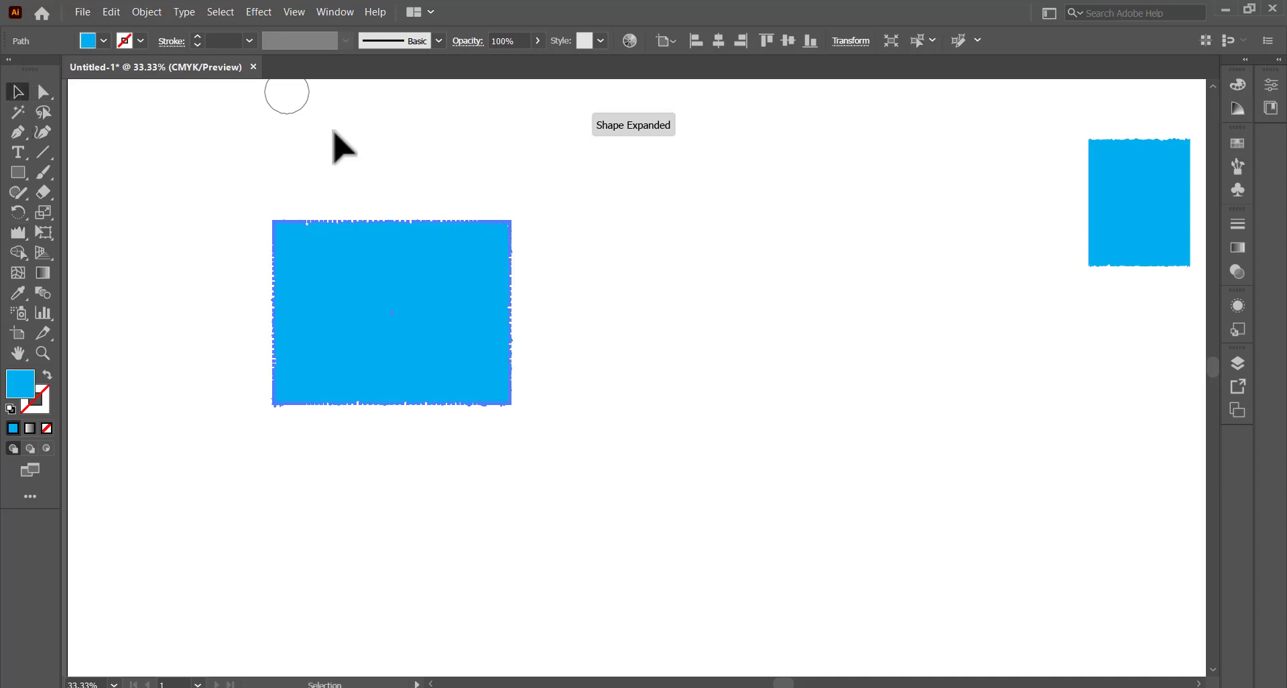
pyautogui.click(172, 134)
pyautogui.moveTo(396, 257)
pyautogui.mouseDown()
pyautogui.moveTo(408, 290)
pyautogui.moveTo(401, 280)
pyautogui.mouseUp()
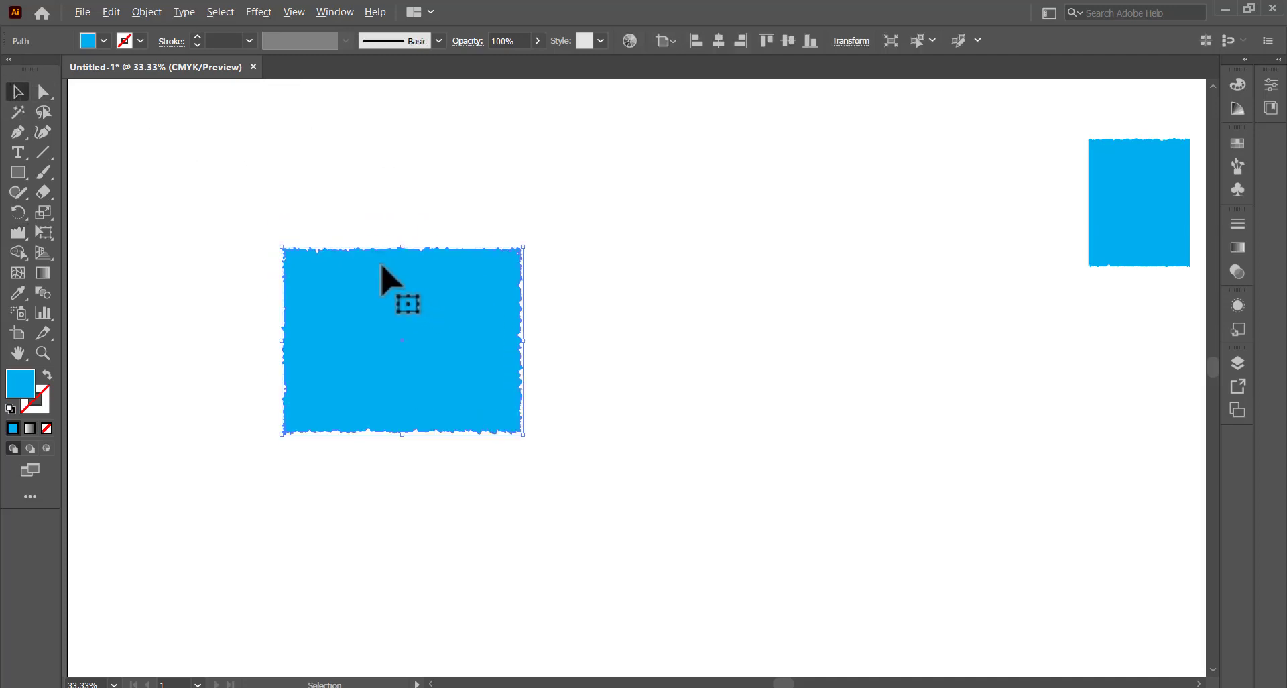
pyautogui.scroll(2, 381, 264)
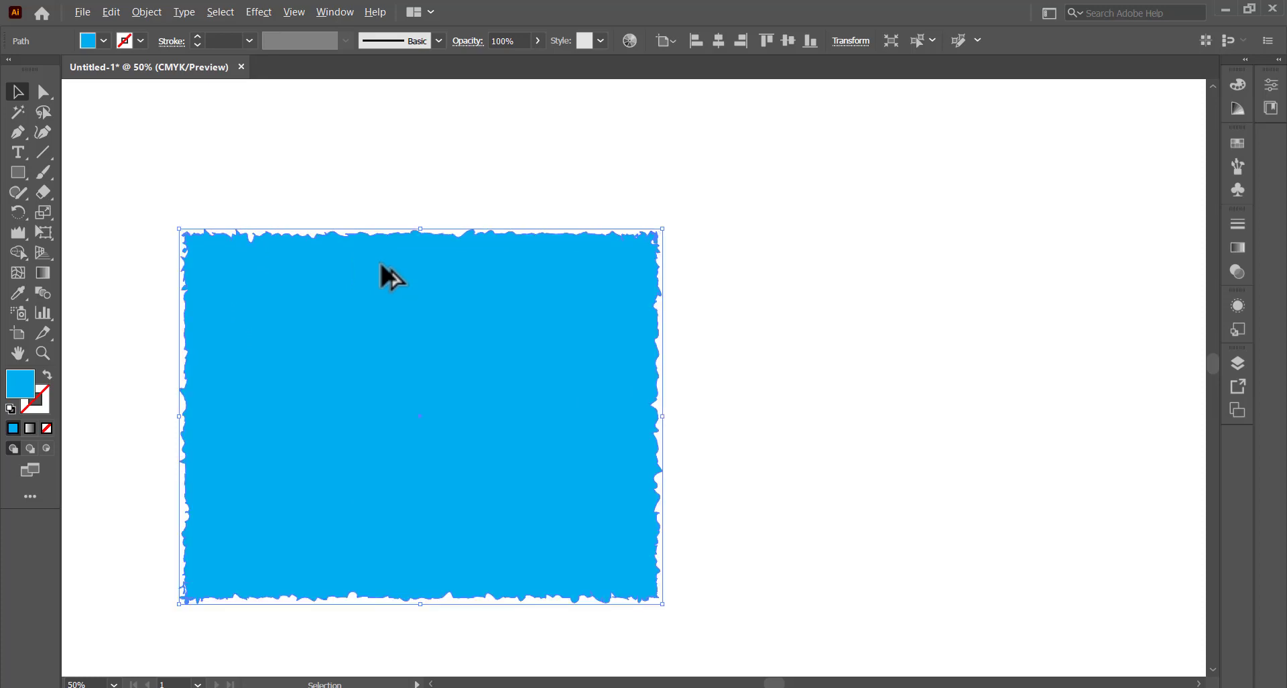
pyautogui.scroll(2, 380, 265)
pyautogui.scroll(-1, 425, 259)
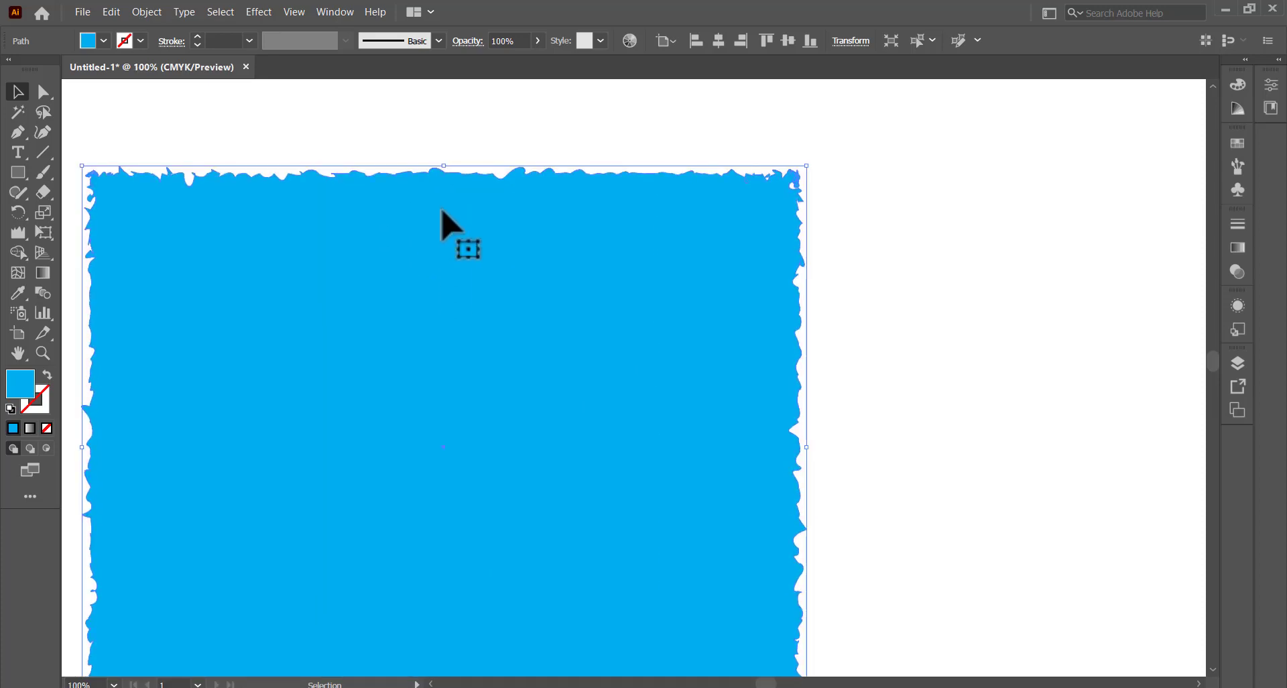
# Step: Scale the new wrinkled rectangle down to a little over a third of its width and place it at the upper right
pyautogui.moveTo(441, 210); pyautogui.dragTo(443, 156)
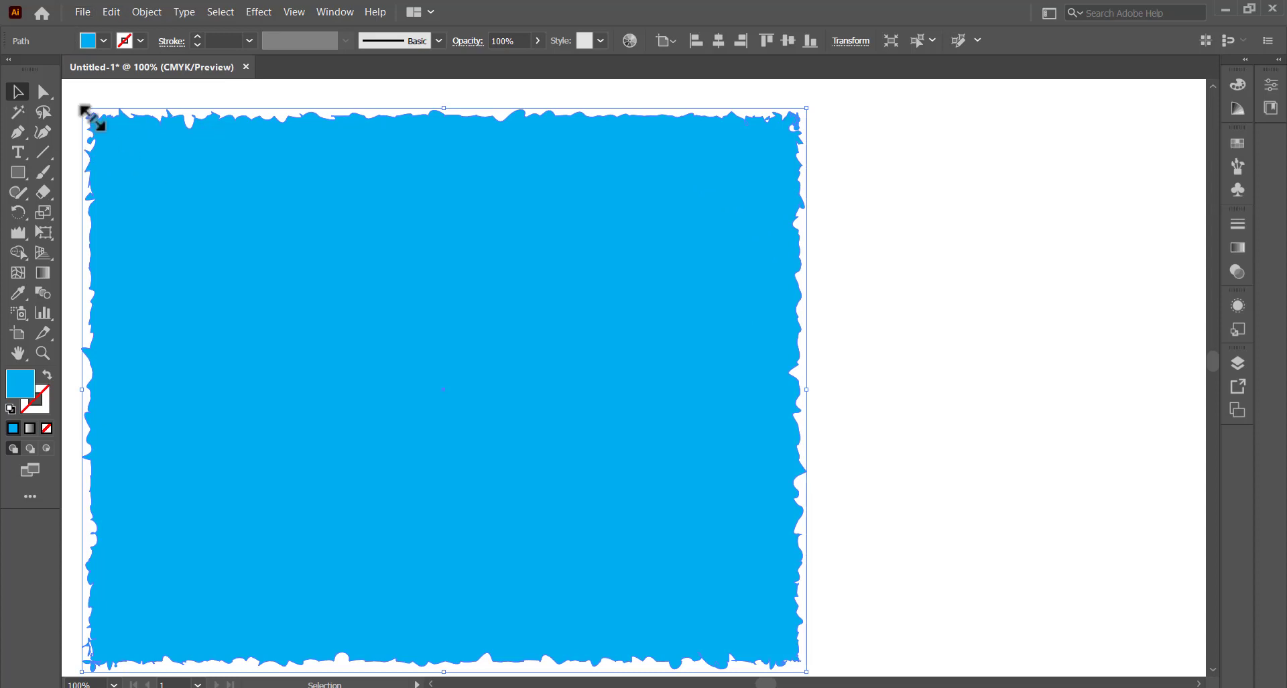
pyautogui.moveTo(85, 111); pyautogui.dragTo(536, 483)
pyautogui.moveTo(797, 595); pyautogui.dragTo(1147, 242)
# Step: Set the Wrinkle tool's horizontal wrinkle to 0% and its complexity to 10, and apply the options
pyautogui.click(18, 232)
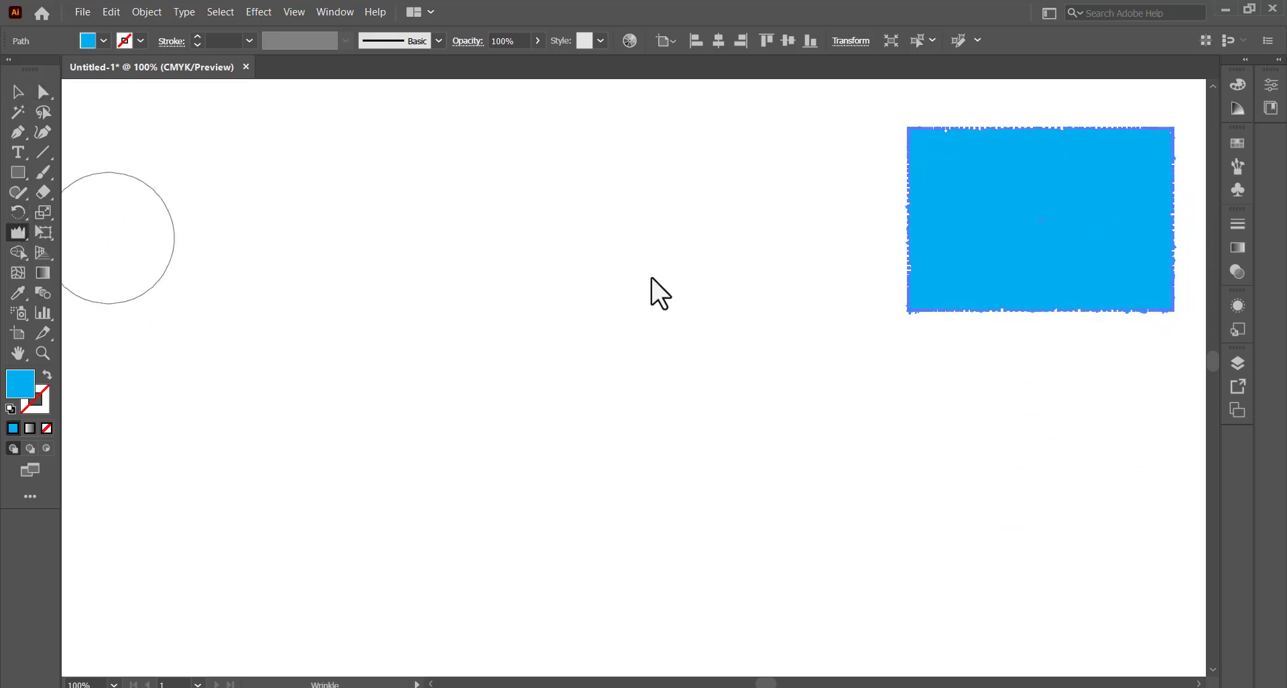
pyautogui.press('Return')
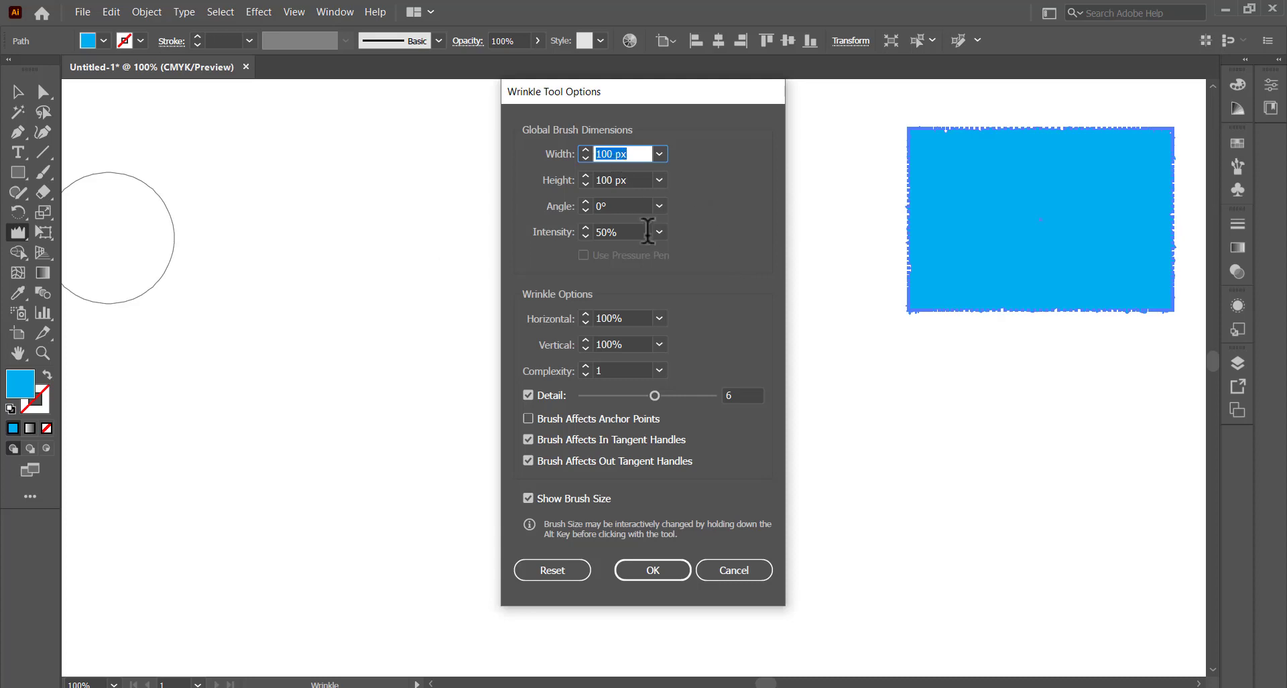
pyautogui.click(584, 311)
pyautogui.click(659, 319)
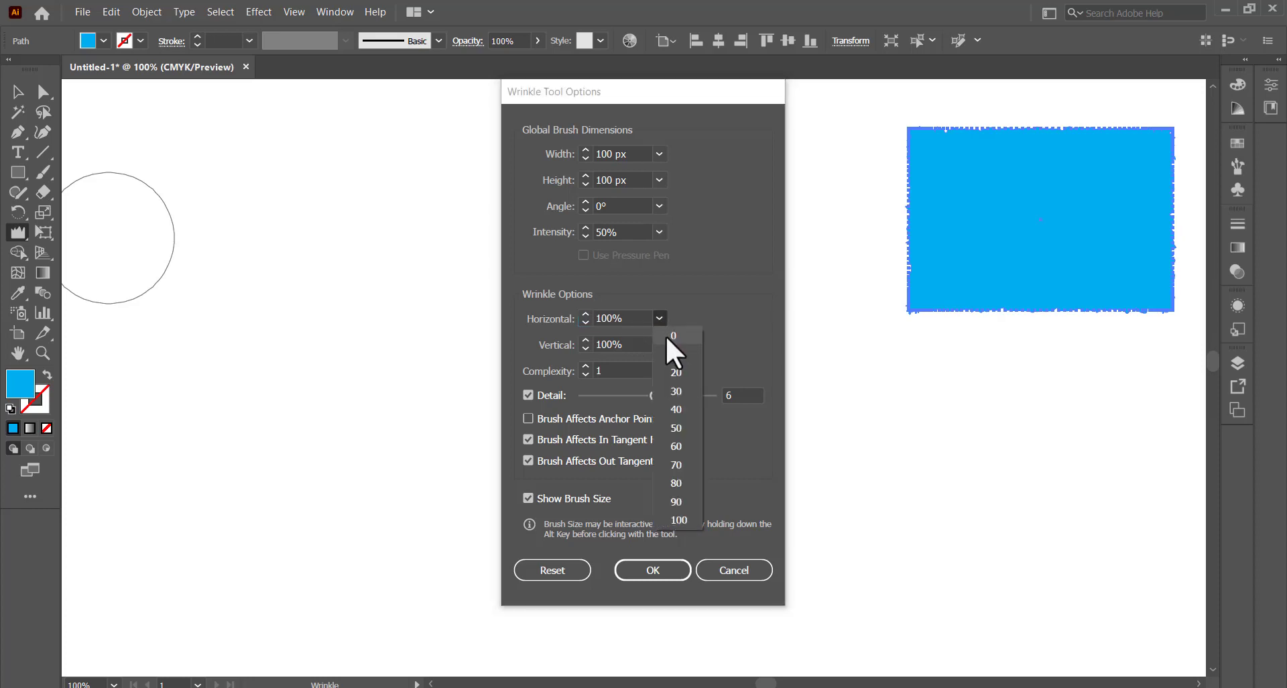
pyautogui.click(673, 335)
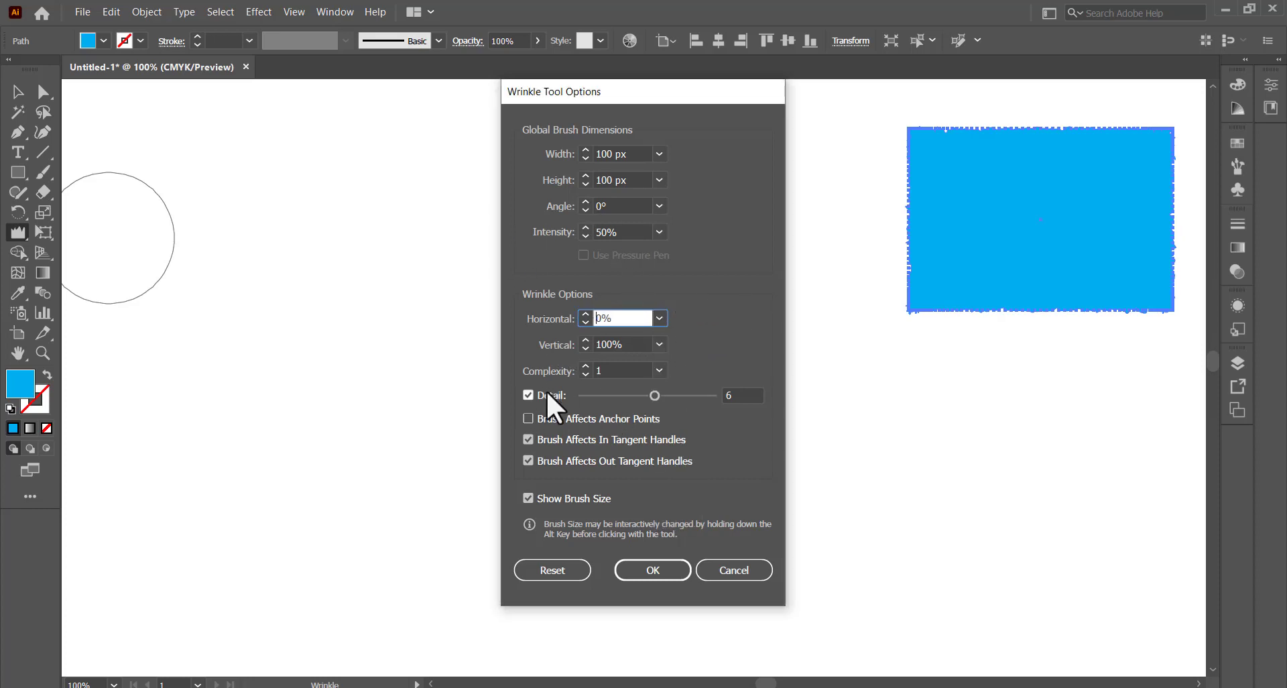
pyautogui.click(659, 370)
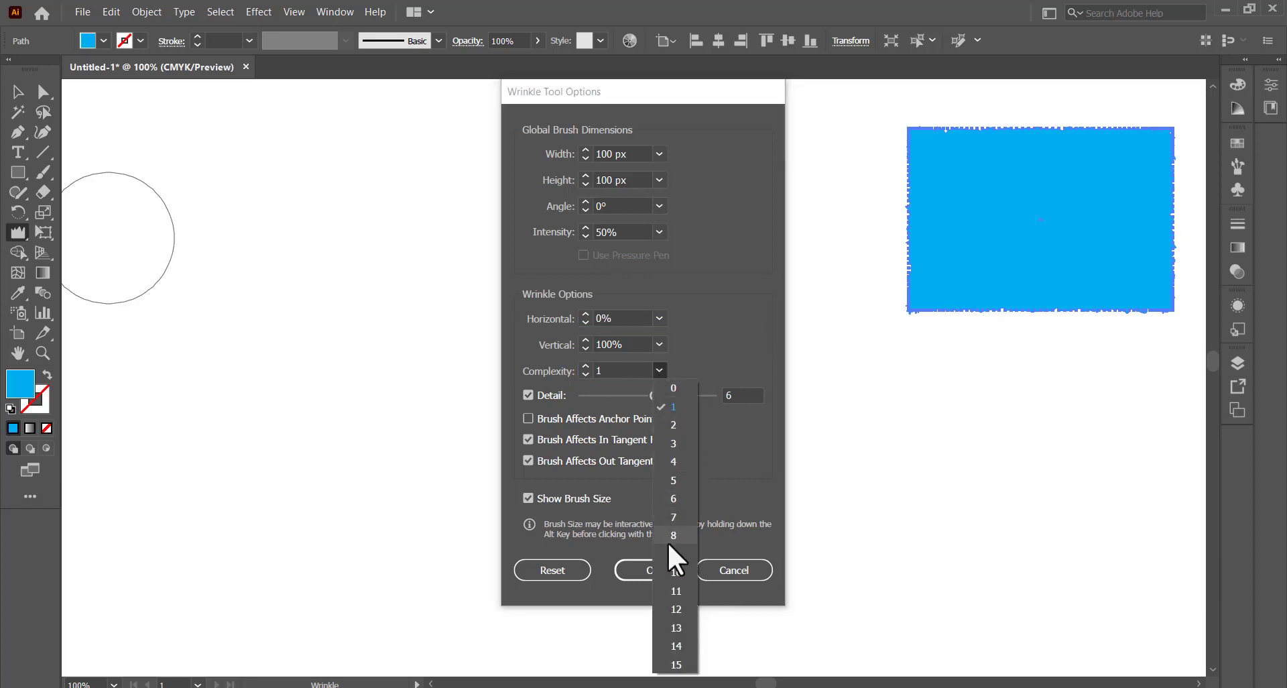
pyautogui.click(682, 569)
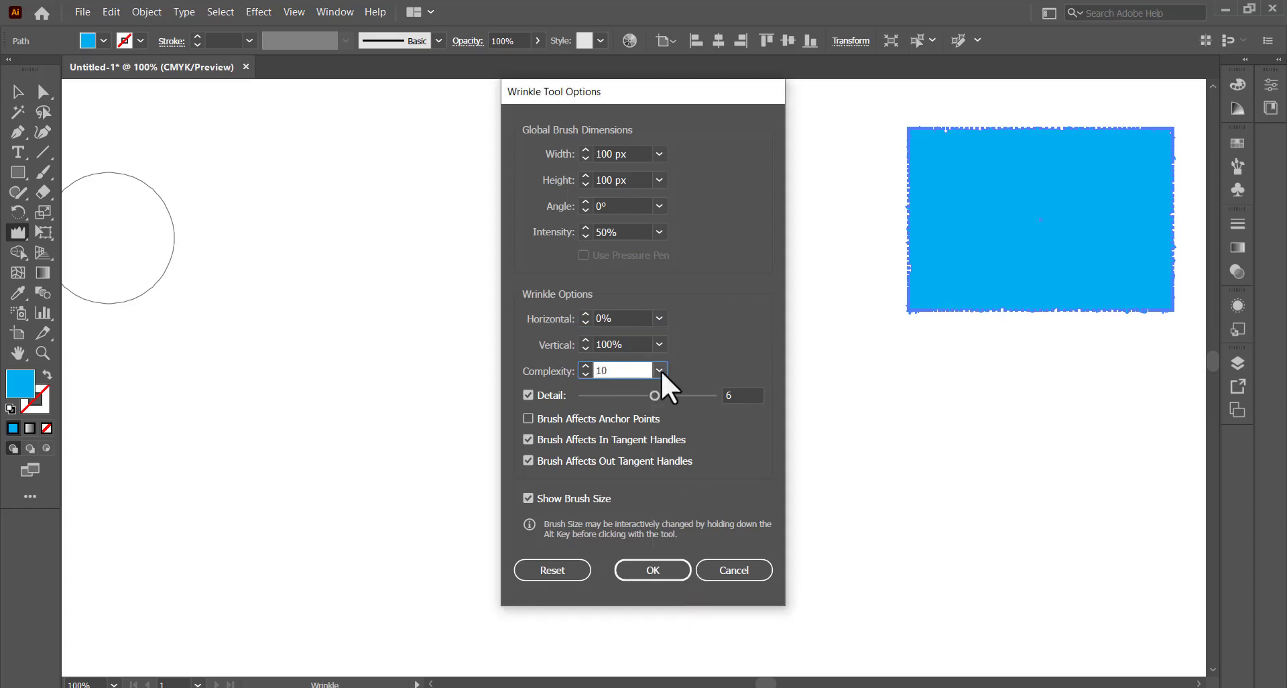
pyautogui.click(641, 573)
# Step: Draw an ellipse about 148 by 127 px on the empty area beside the wrinkled rectangle
pyautogui.click(16, 176)
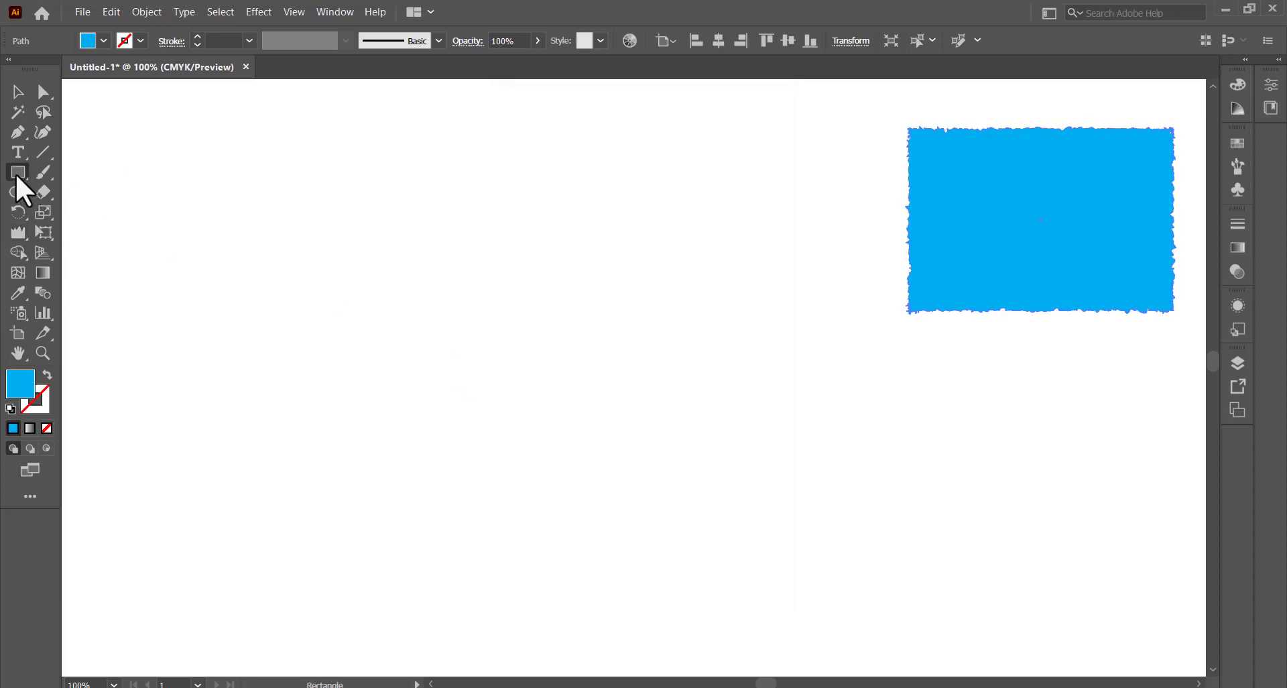
pyautogui.click(18, 172)
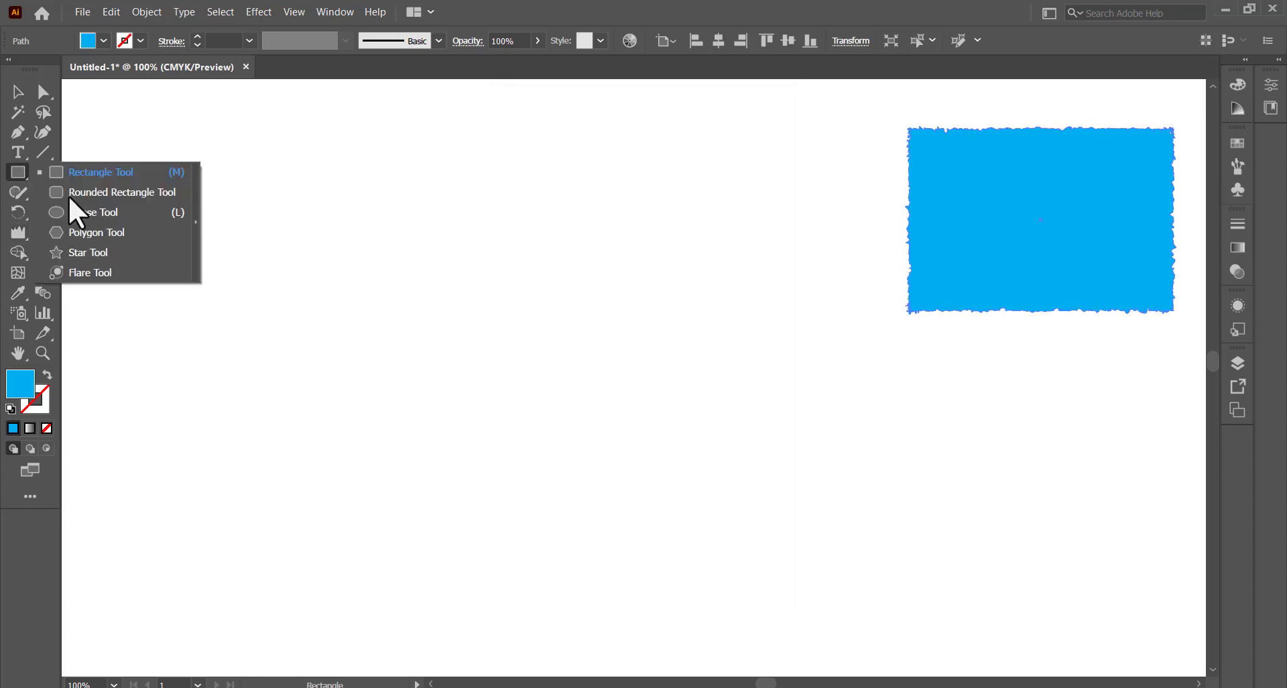
pyautogui.click(91, 212)
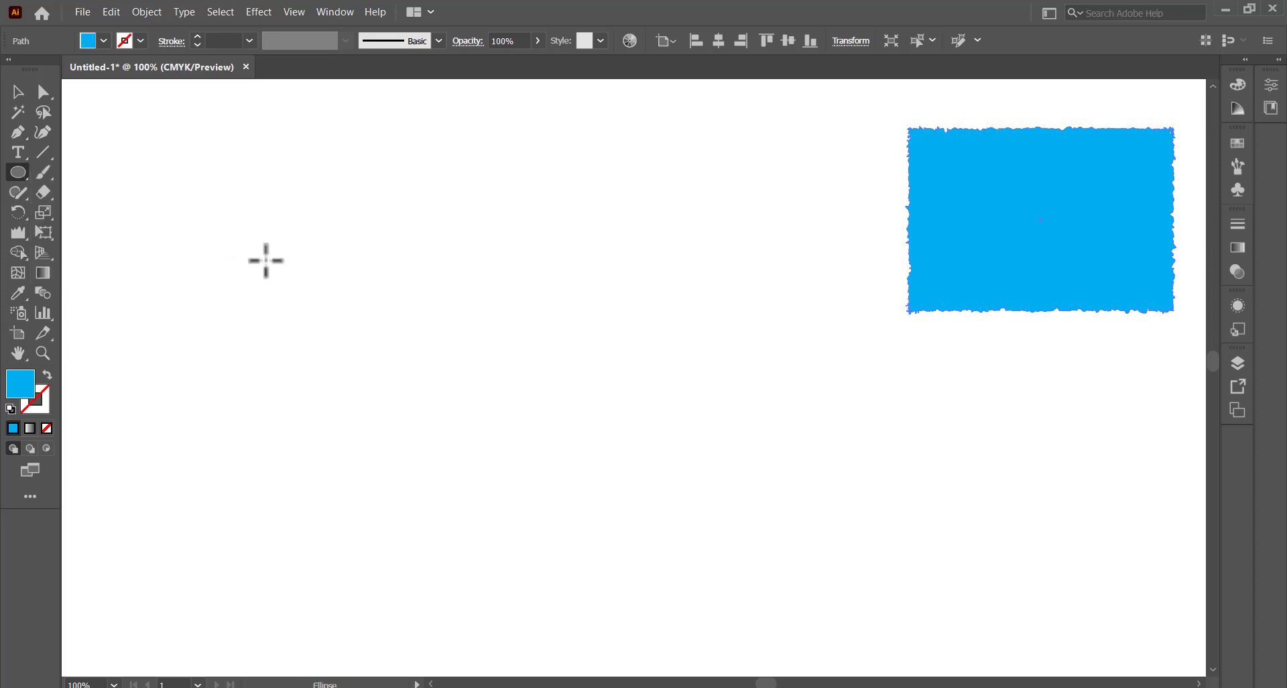
pyautogui.moveTo(264, 259); pyautogui.dragTo(459, 423)
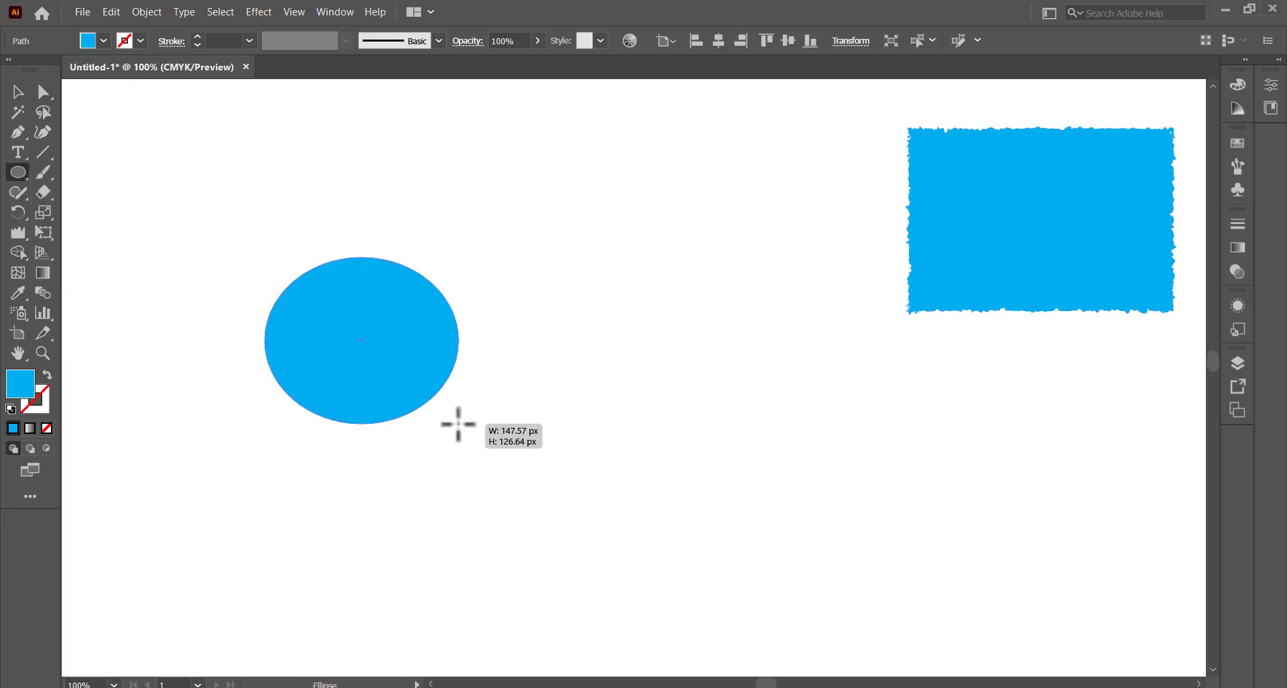
# Step: Roughen the ellipse all around its outline with the Wrinkle tool
pyautogui.click(19, 235)
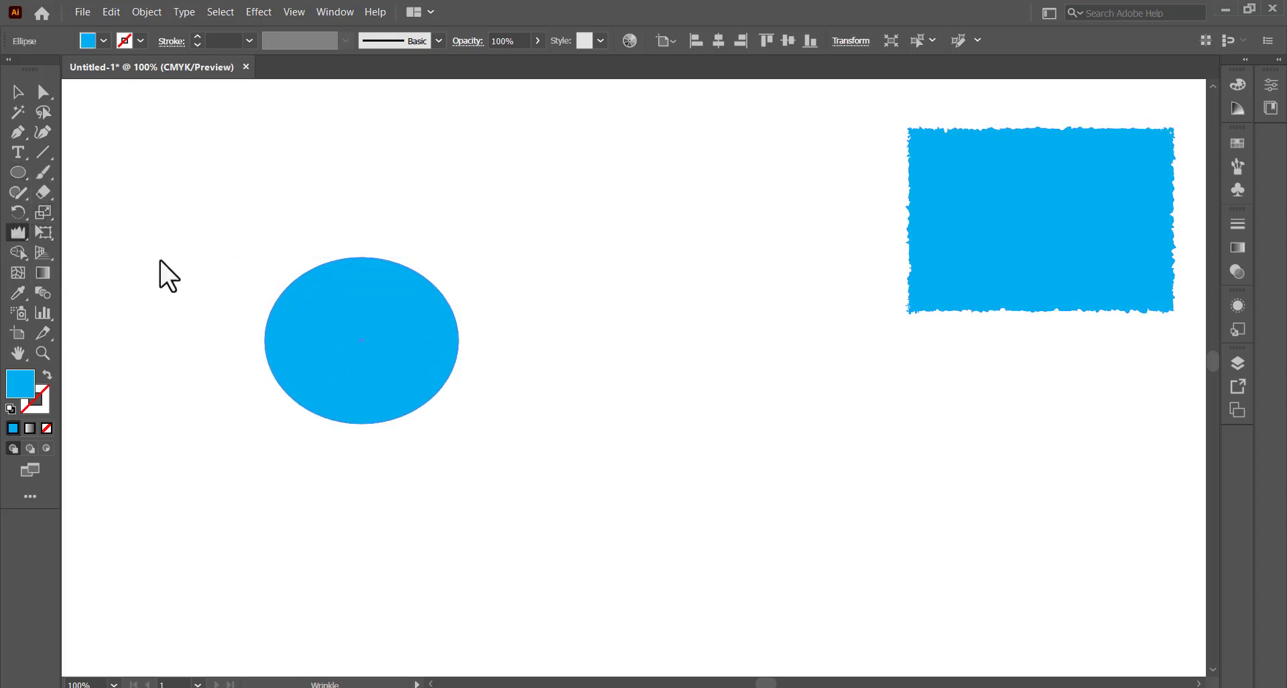
pyautogui.moveTo(311, 267); pyautogui.dragTo(351, 311)
pyautogui.moveTo(446, 282)
pyautogui.mouseDown()
pyautogui.moveTo(429, 314)
pyautogui.moveTo(431, 378)
pyautogui.moveTo(477, 408)
pyautogui.moveTo(430, 370)
pyautogui.mouseUp()
pyautogui.moveTo(317, 406)
pyautogui.mouseDown()
pyautogui.moveTo(335, 413)
pyautogui.moveTo(316, 439)
pyautogui.moveTo(297, 380)
pyautogui.moveTo(250, 382)
pyautogui.mouseUp()
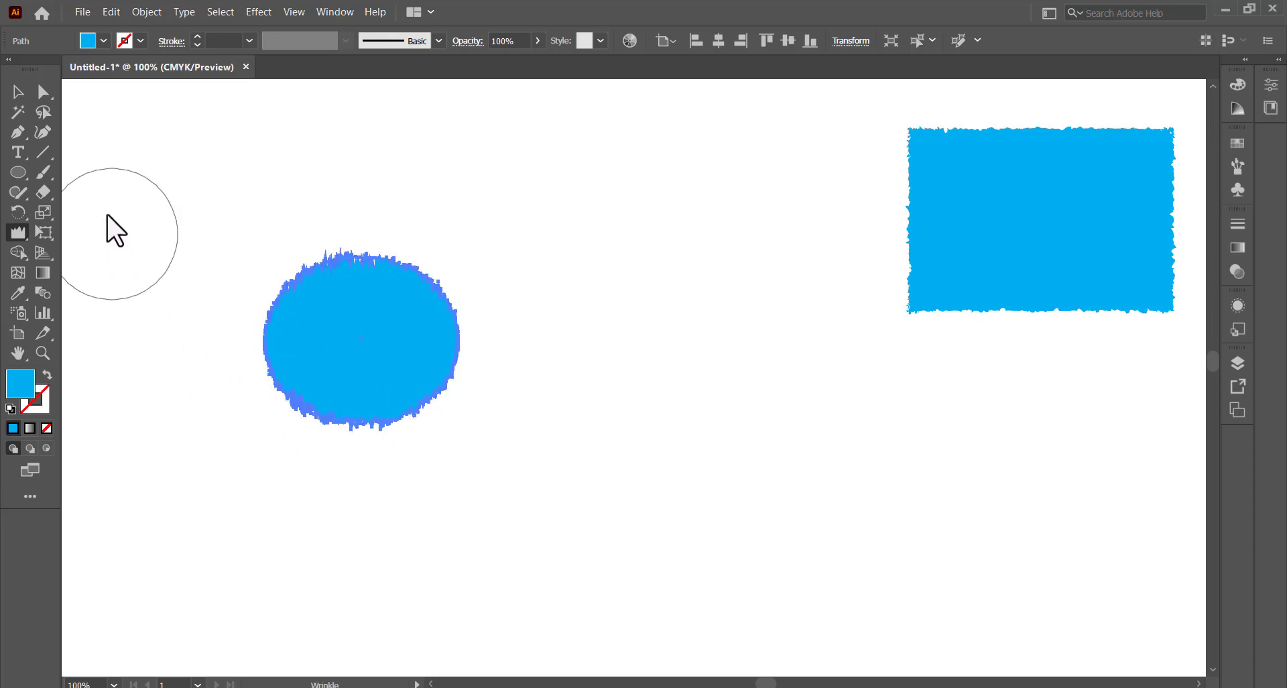
# Step: Move the wrinkled ellipse to the right, toward the middle of the canvas, and leave it selected
pyautogui.click(19, 92)
pyautogui.click(554, 311)
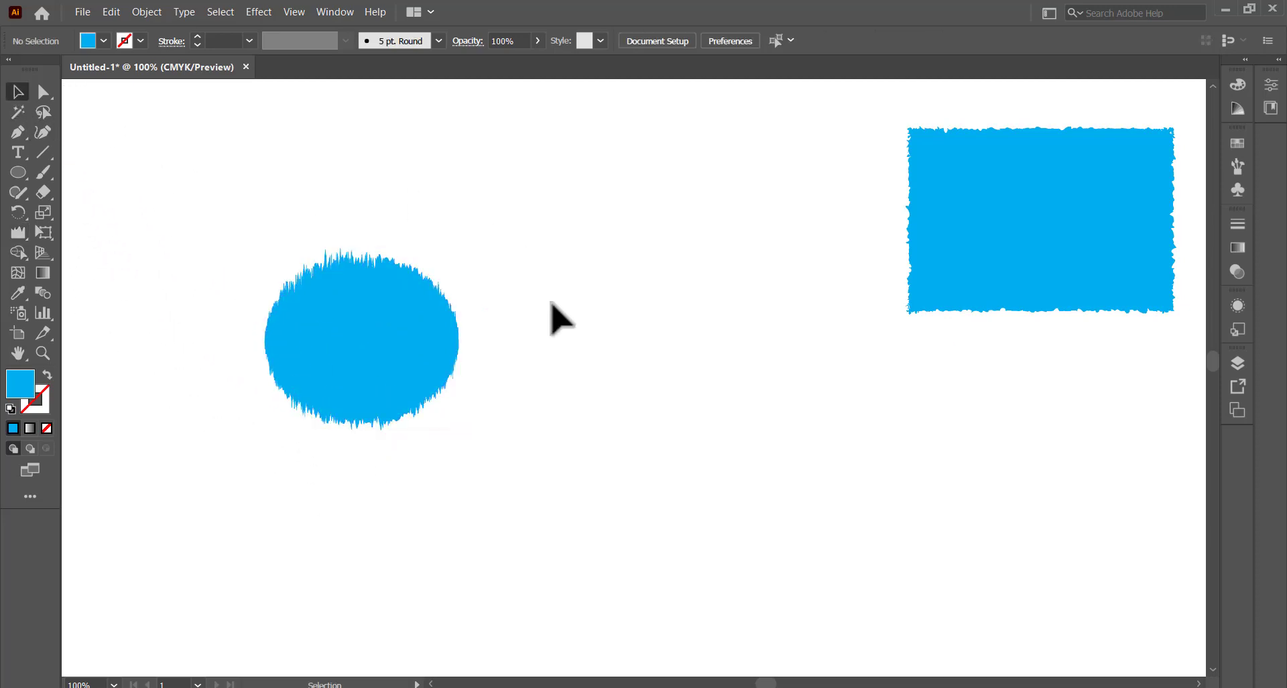
pyautogui.moveTo(395, 268); pyautogui.dragTo(511, 215)
pyautogui.click(657, 258)
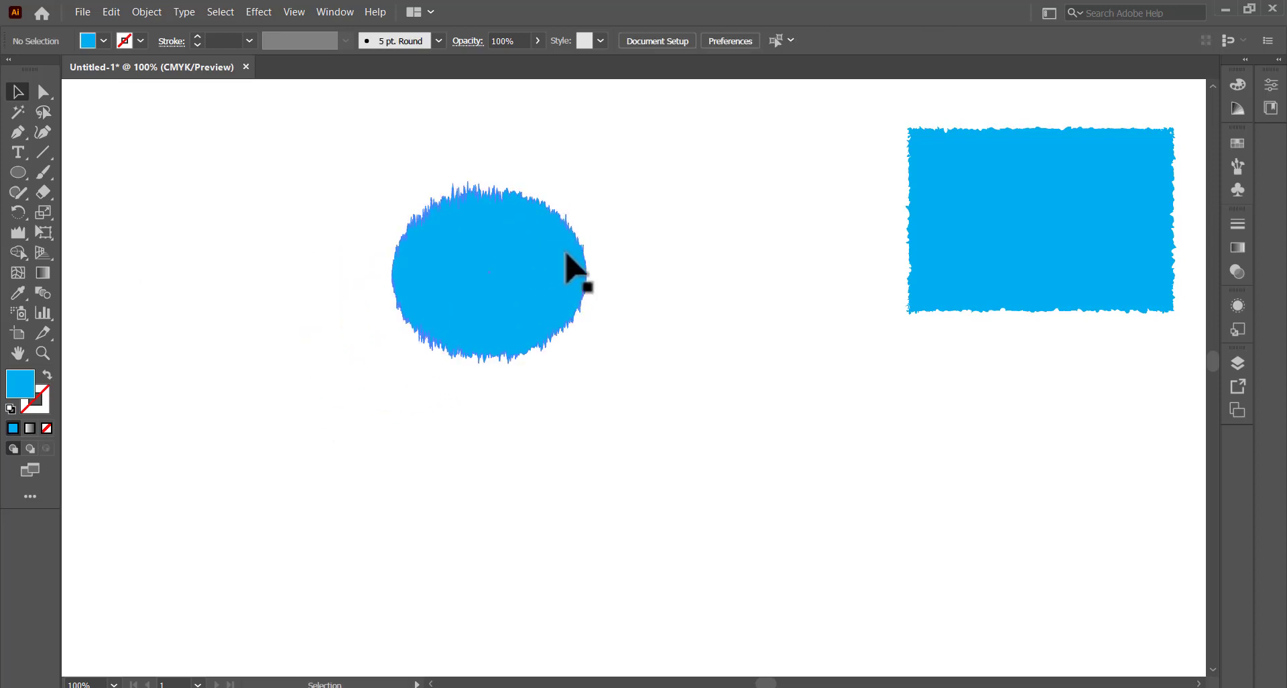
pyautogui.moveTo(571, 268); pyautogui.dragTo(640, 304)
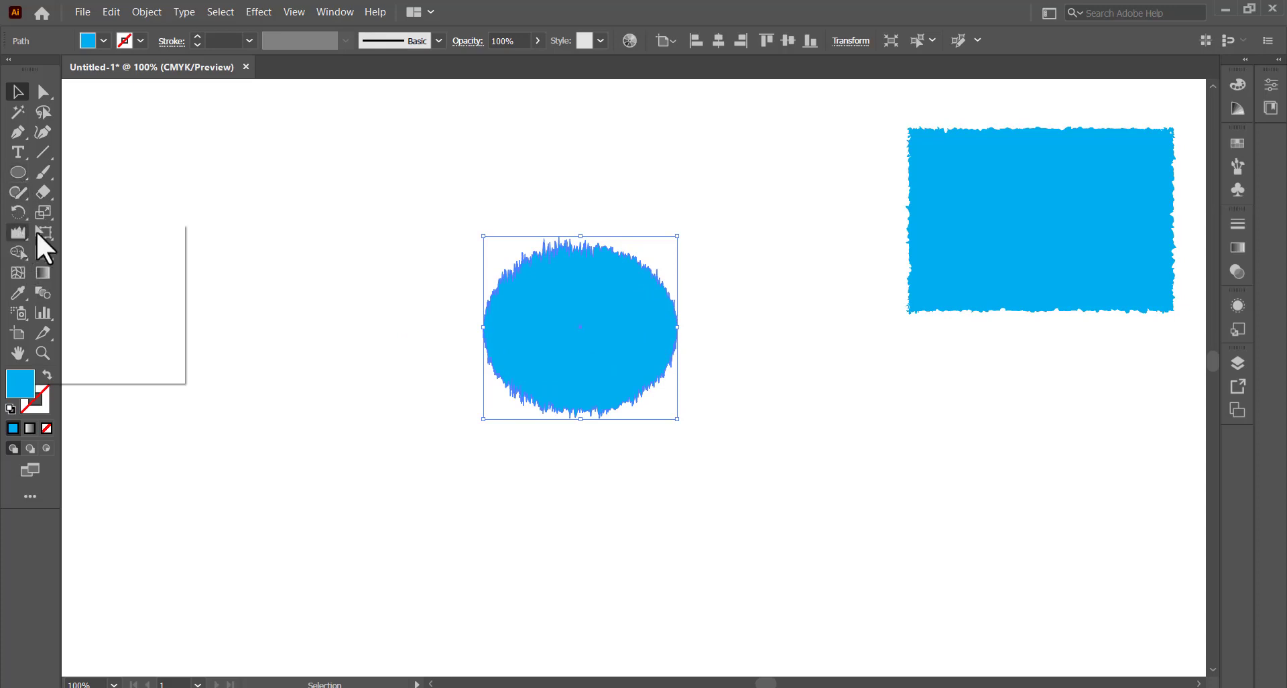
# Step: Make the Wrinkle brush slightly smaller and roughen the ellipse's upper edge further
pyautogui.click(122, 369)
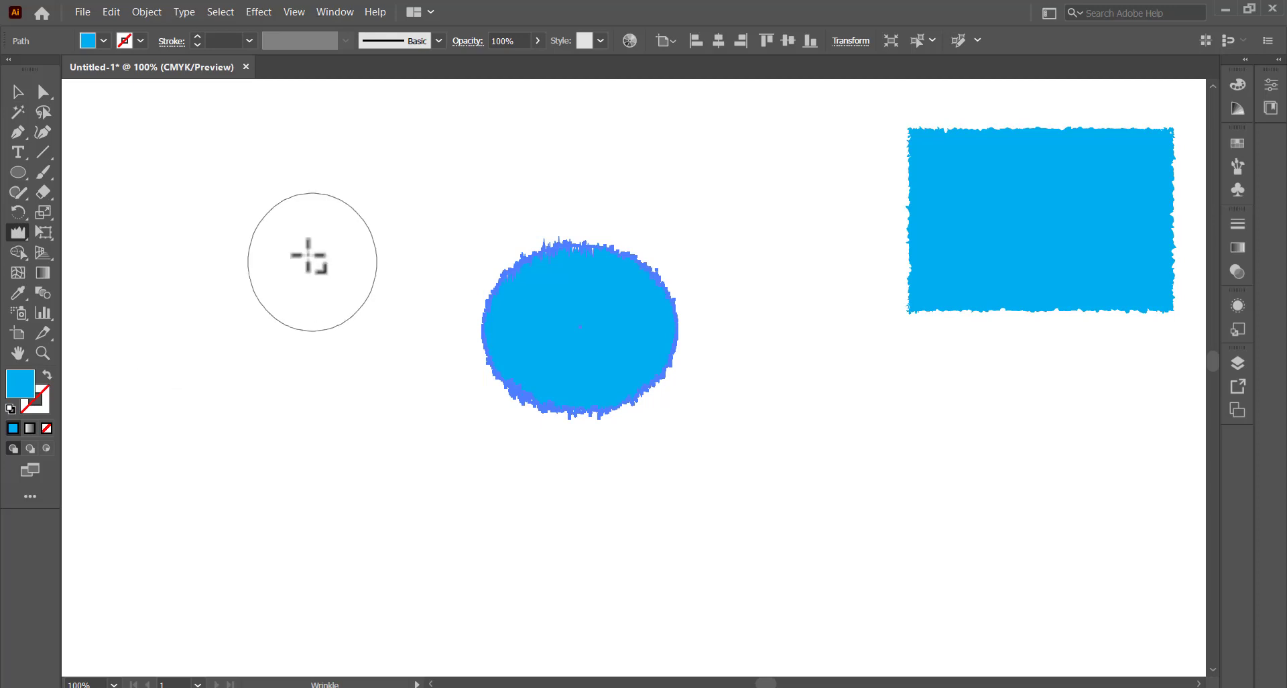
pyautogui.moveTo(307, 255)
pyautogui.mouseDown()
pyautogui.moveTo(319, 279)
pyautogui.moveTo(301, 273)
pyautogui.mouseUp()
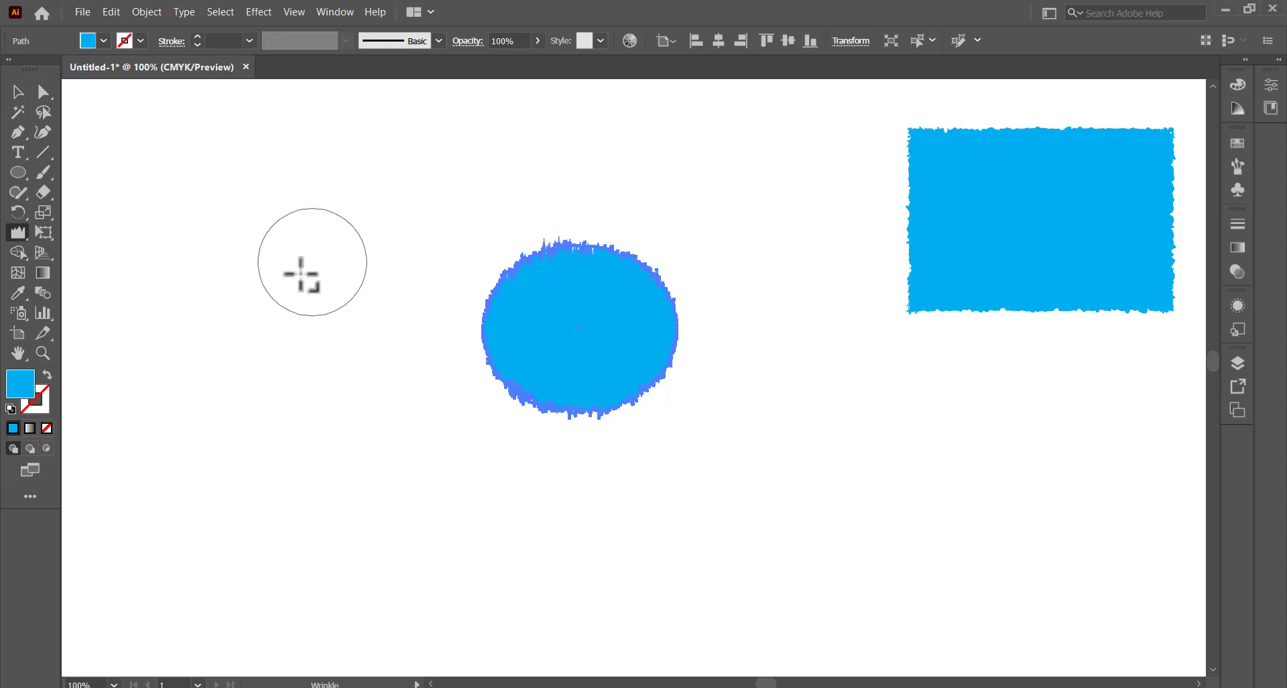
pyautogui.moveTo(580, 333)
pyautogui.mouseDown()
pyautogui.moveTo(531, 295)
pyautogui.moveTo(580, 322)
pyautogui.moveTo(575, 292)
pyautogui.moveTo(578, 333)
pyautogui.moveTo(569, 270)
pyautogui.mouseUp()
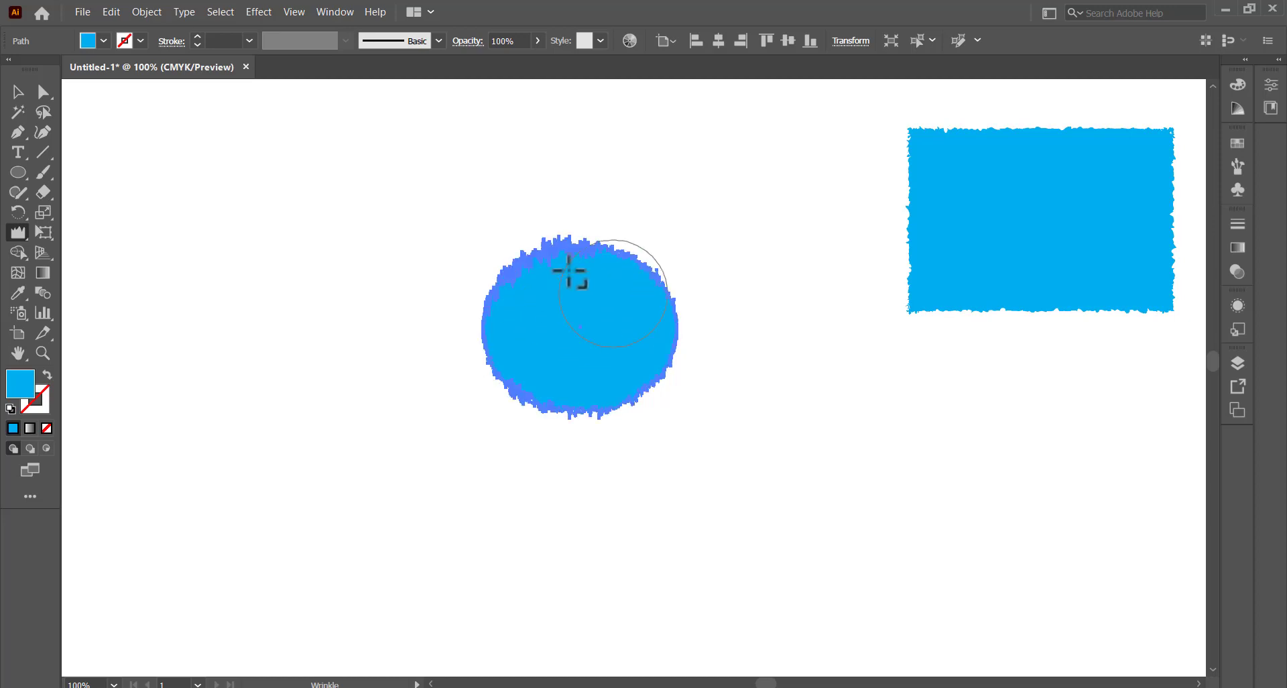
pyautogui.click(20, 97)
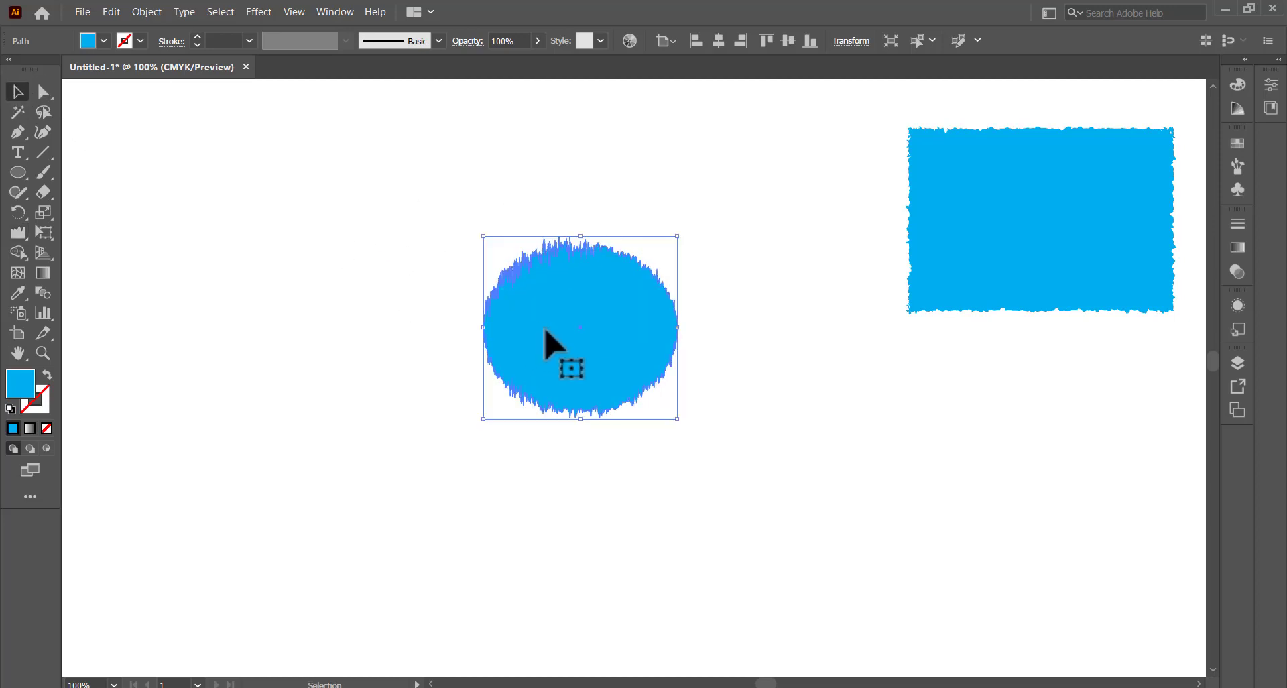
# Step: Move the wrinkled ellipse below the rectangle and draw a large tilted hexagon on the empty canvas area
pyautogui.moveTo(552, 339); pyautogui.dragTo(1069, 444)
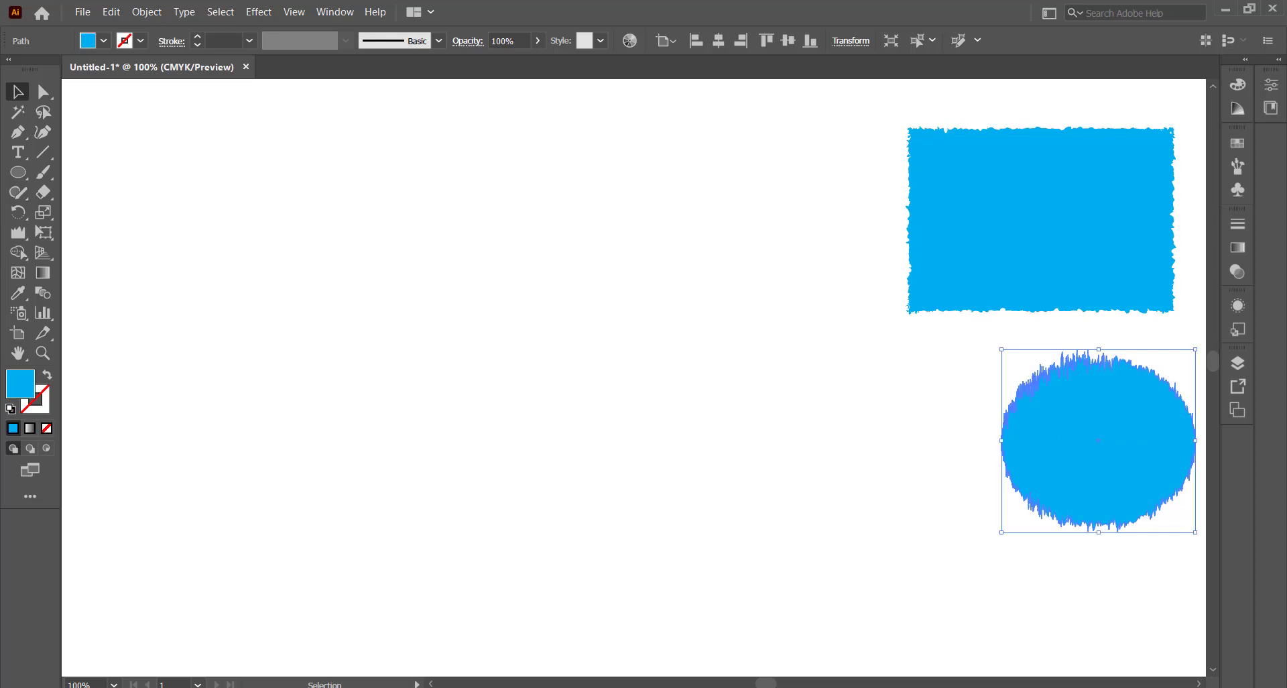
pyautogui.click(16, 171)
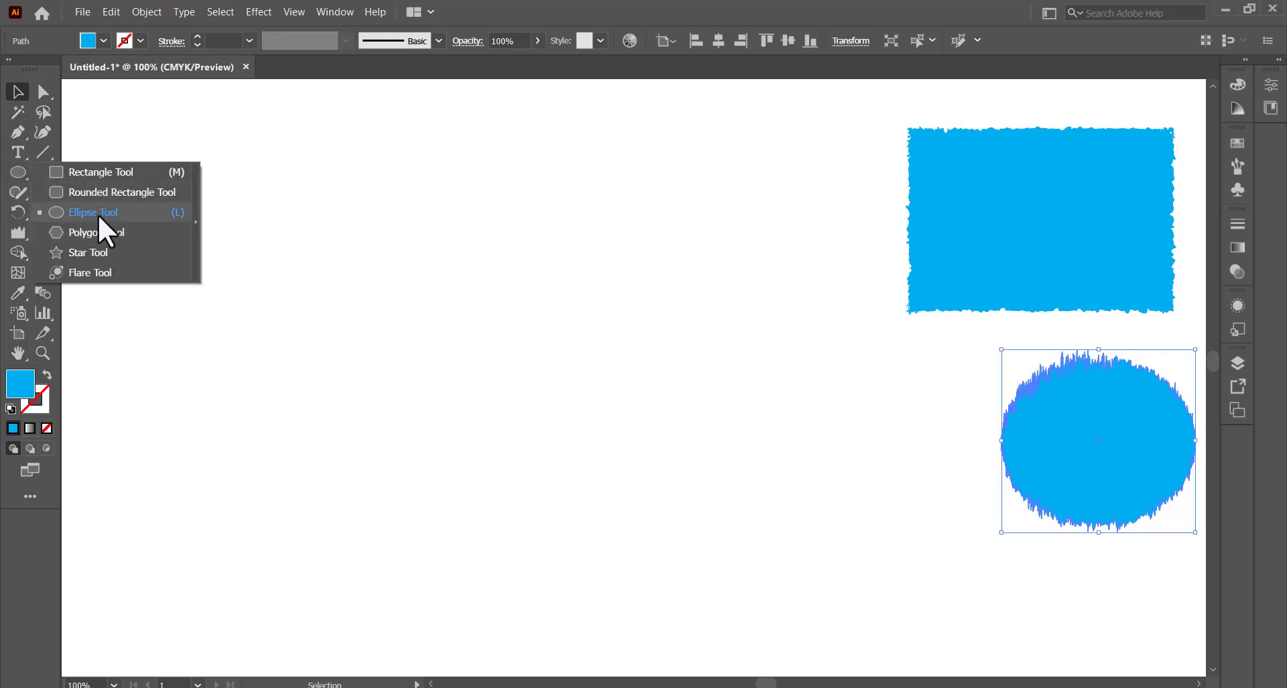
pyautogui.click(106, 231)
pyautogui.moveTo(319, 253); pyautogui.dragTo(410, 332)
# Step: Roughen the hexagon's outline on all sides with the Wrinkle tool, going over its upper edge again
pyautogui.click(16, 232)
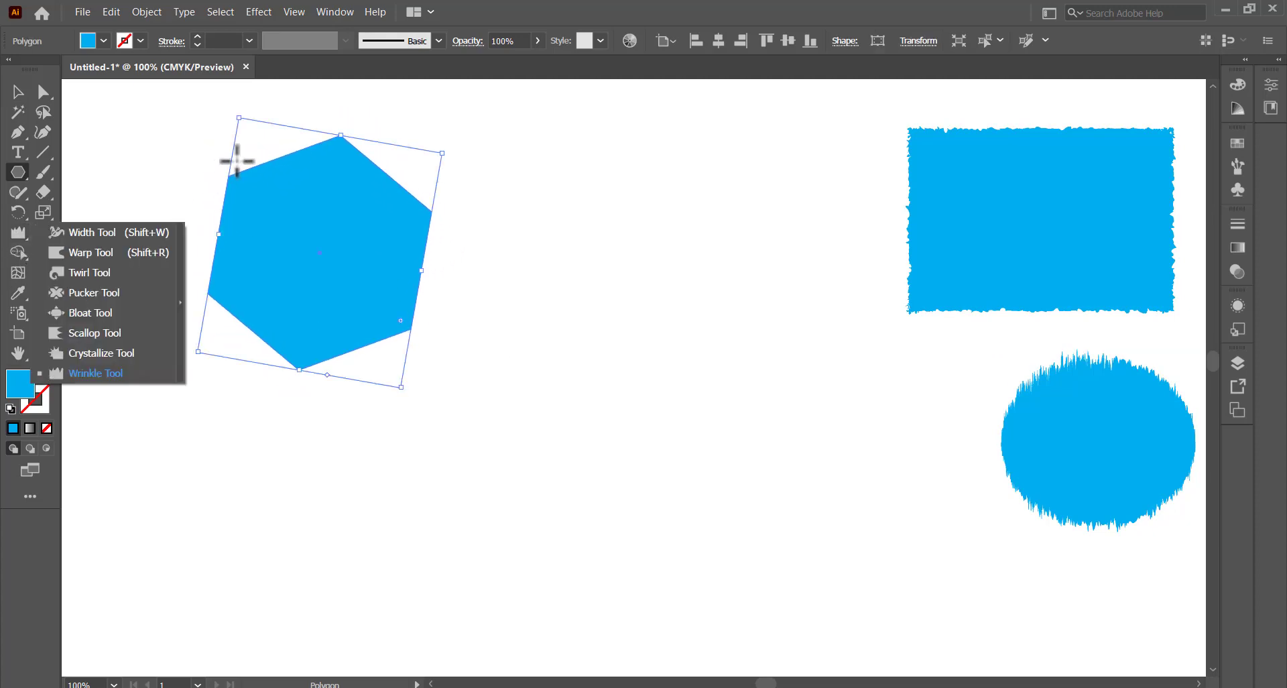
pyautogui.click(16, 232)
pyautogui.moveTo(317, 137); pyautogui.dragTo(346, 195)
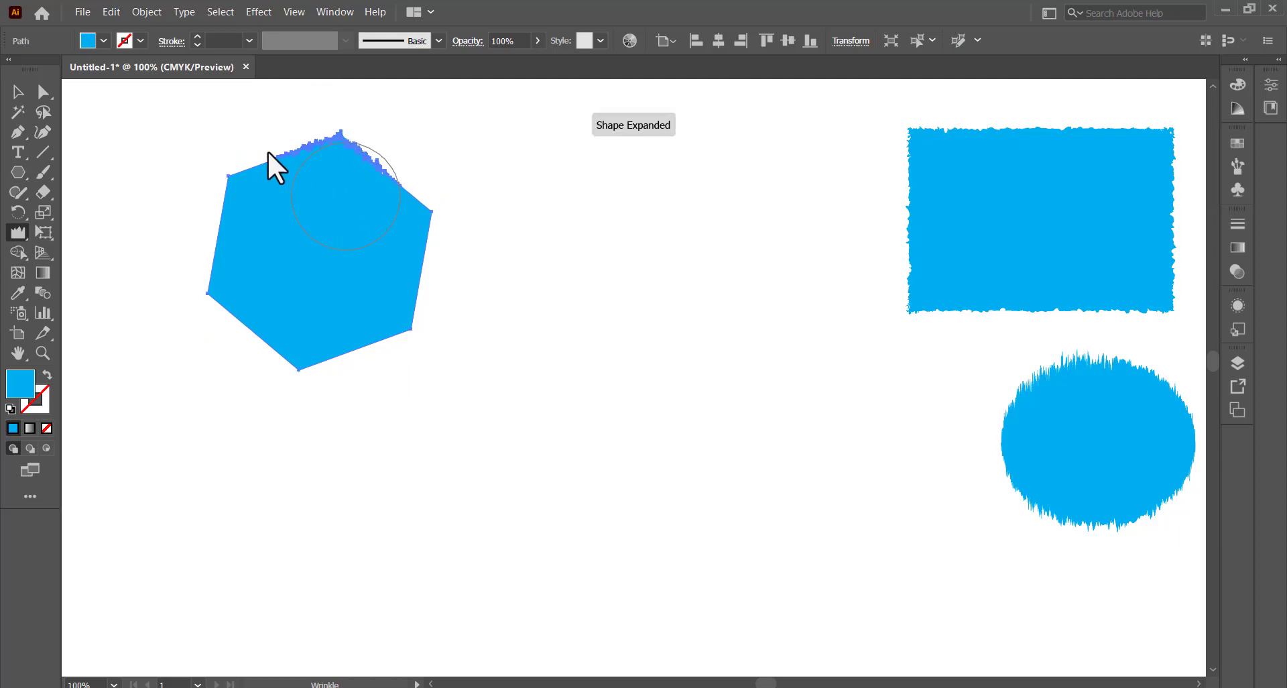
pyautogui.moveTo(255, 184)
pyautogui.mouseDown()
pyautogui.moveTo(268, 230)
pyautogui.moveTo(238, 239)
pyautogui.mouseUp()
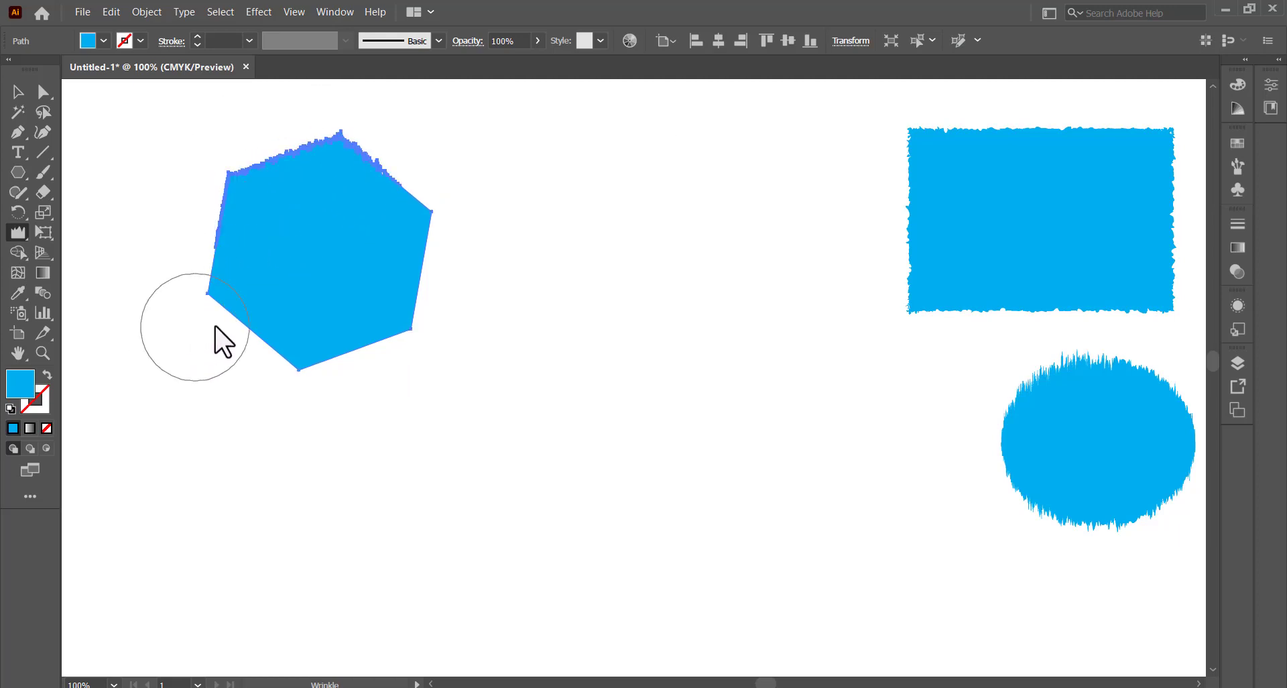
pyautogui.moveTo(310, 299)
pyautogui.mouseDown()
pyautogui.moveTo(345, 388)
pyautogui.moveTo(368, 382)
pyautogui.mouseUp()
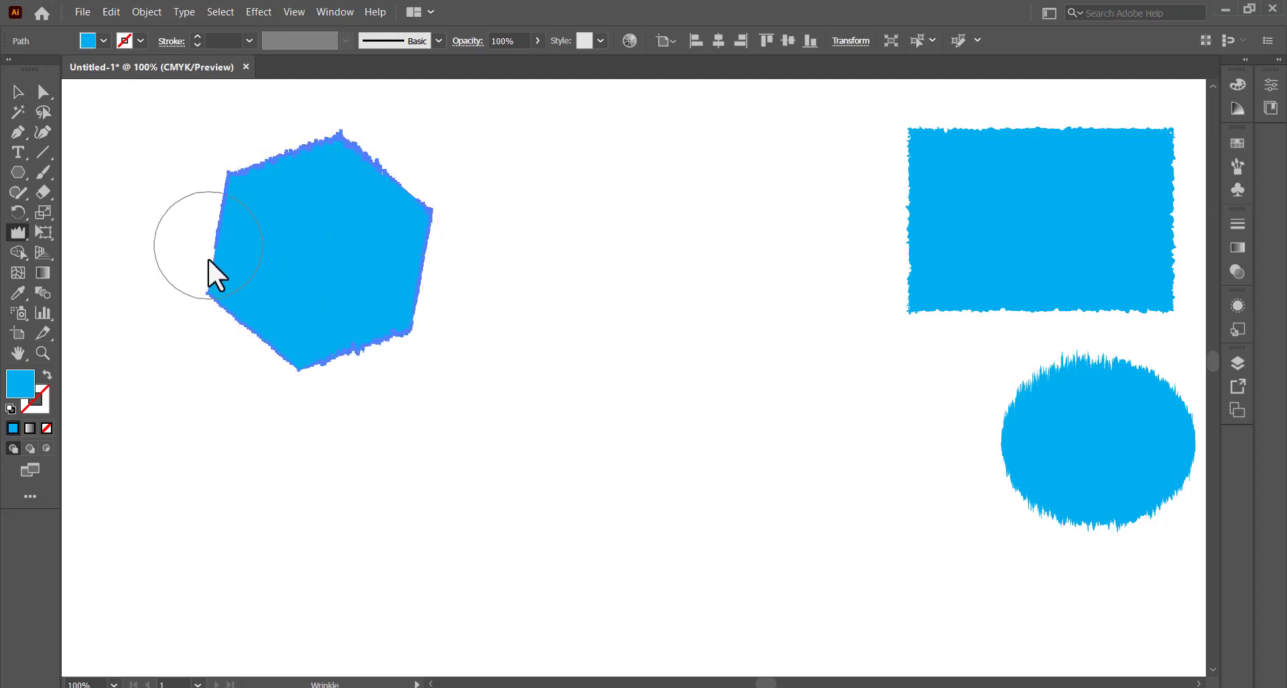
pyautogui.moveTo(432, 185)
pyautogui.mouseDown()
pyautogui.moveTo(388, 219)
pyautogui.moveTo(363, 202)
pyautogui.mouseUp()
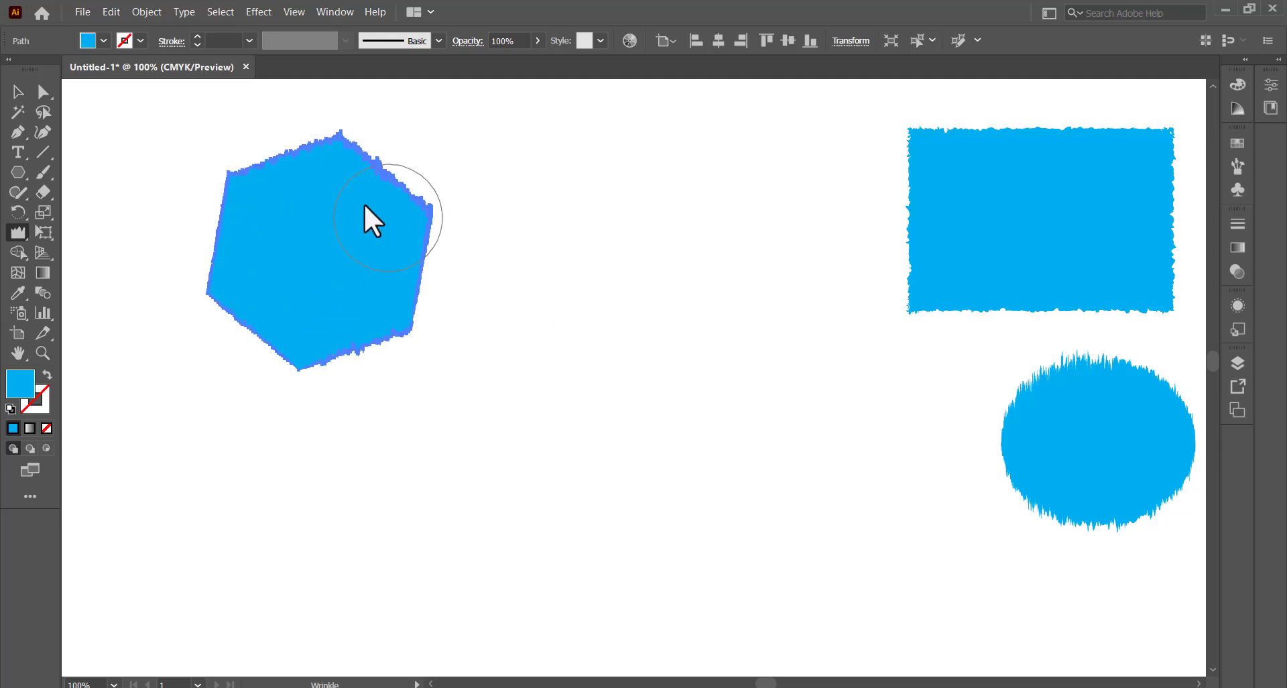
# Step: Move the wrinkled hexagon below the rectangle, scale it down and place it at the ellipse's lower side
pyautogui.click(18, 91)
pyautogui.moveTo(300, 249); pyautogui.dragTo(824, 443)
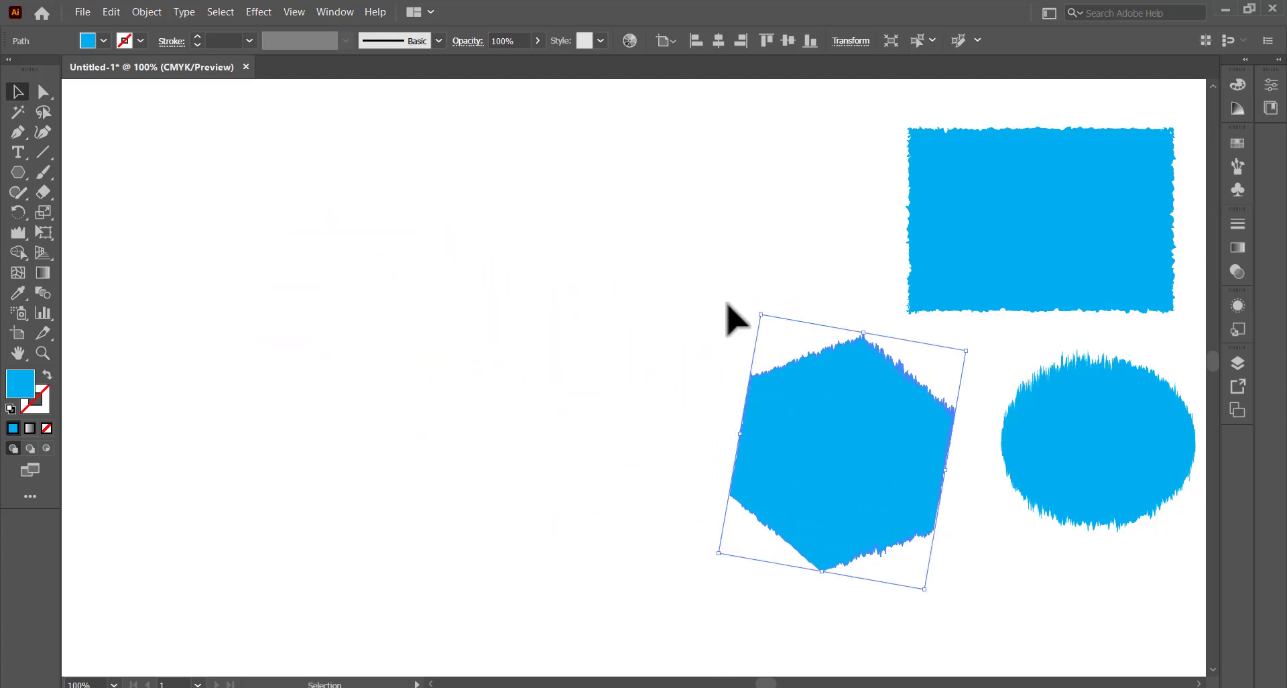
pyautogui.moveTo(757, 315); pyautogui.dragTo(804, 374)
pyautogui.moveTo(888, 557); pyautogui.dragTo(940, 610)
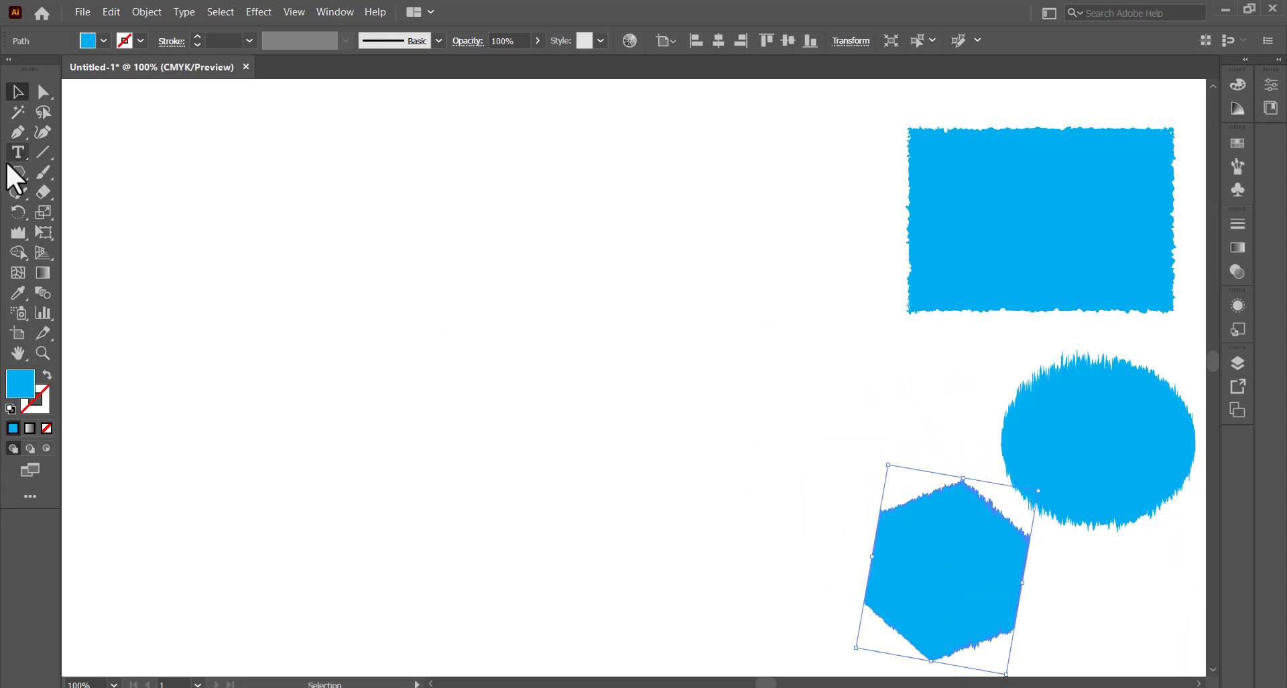
# Step: Draw a tilted five-pointed star on the empty canvas area and fill it with pink
pyautogui.moveTo(14, 172); pyautogui.dragTo(135, 253)
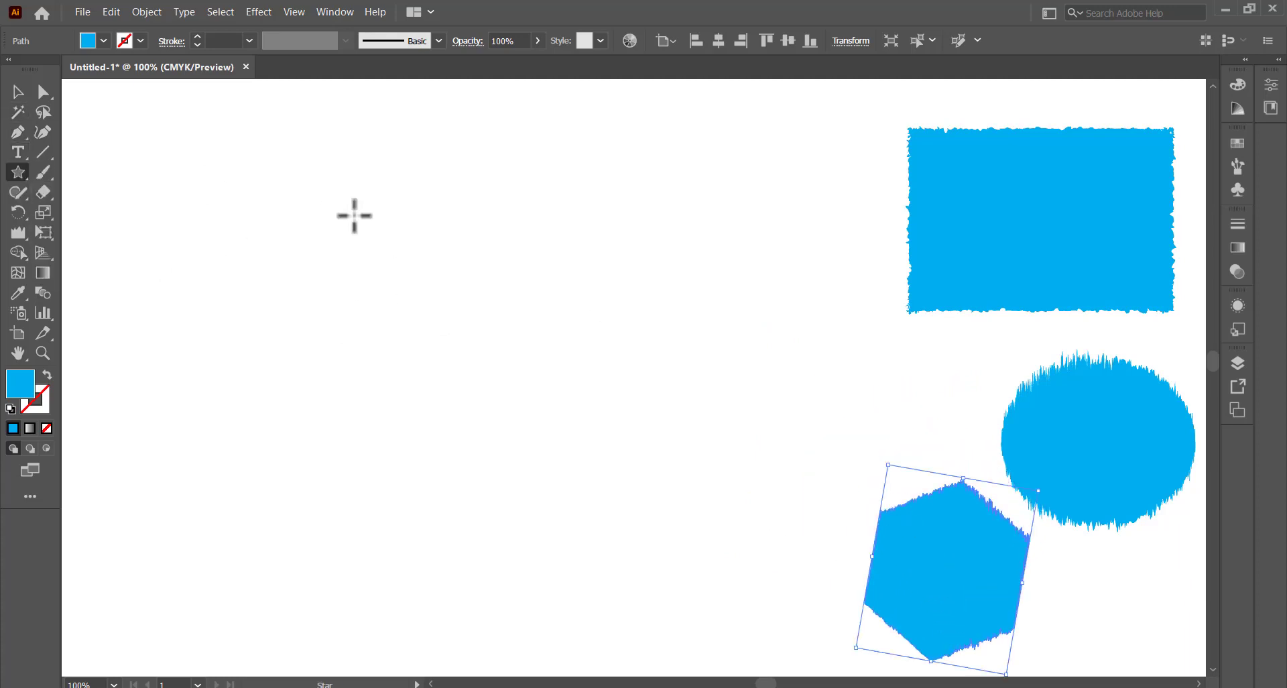
pyautogui.moveTo(348, 213); pyautogui.dragTo(408, 224)
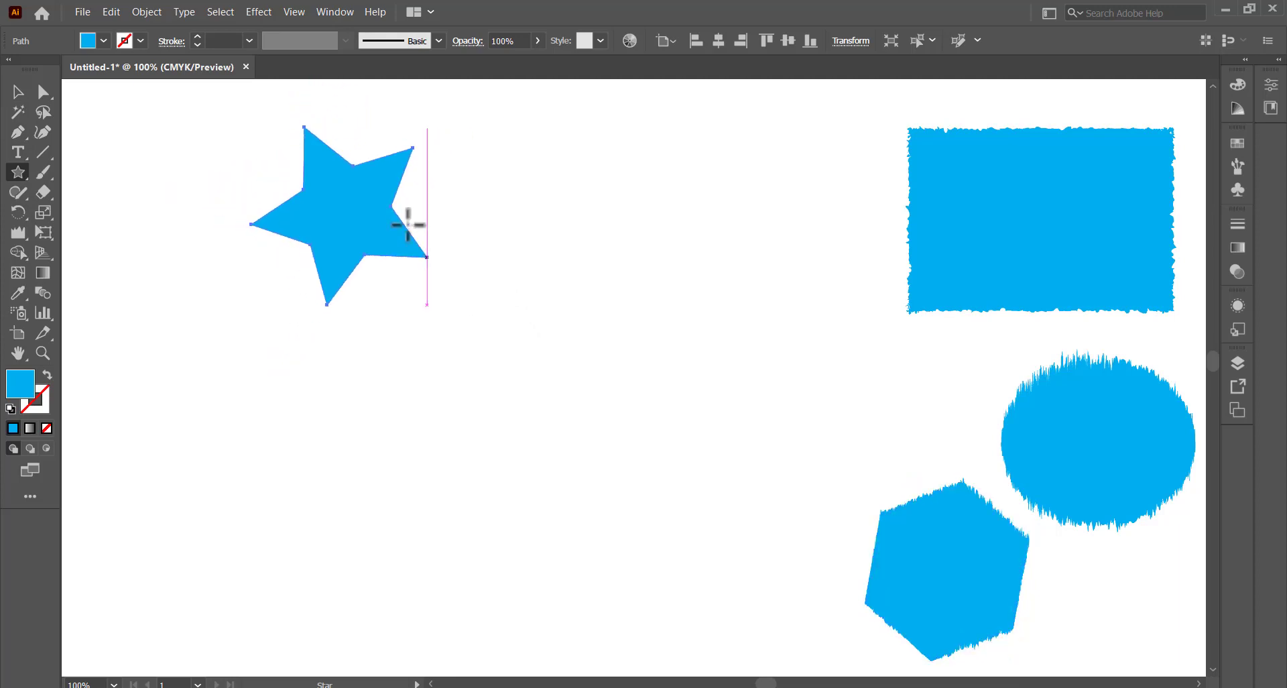
pyautogui.click(103, 40)
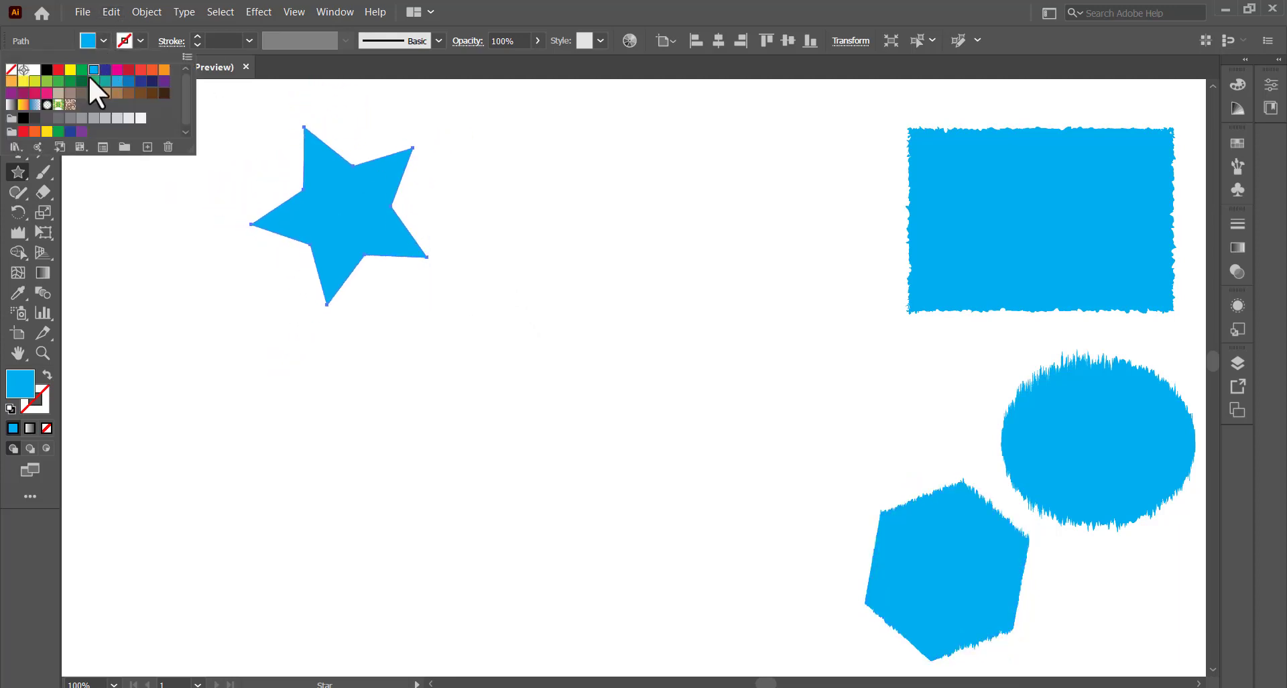
pyautogui.click(47, 93)
# Step: Roughen the star's outline with the Wrinkle tool and move it above the hexagon, beside the ellipse
pyautogui.click(18, 233)
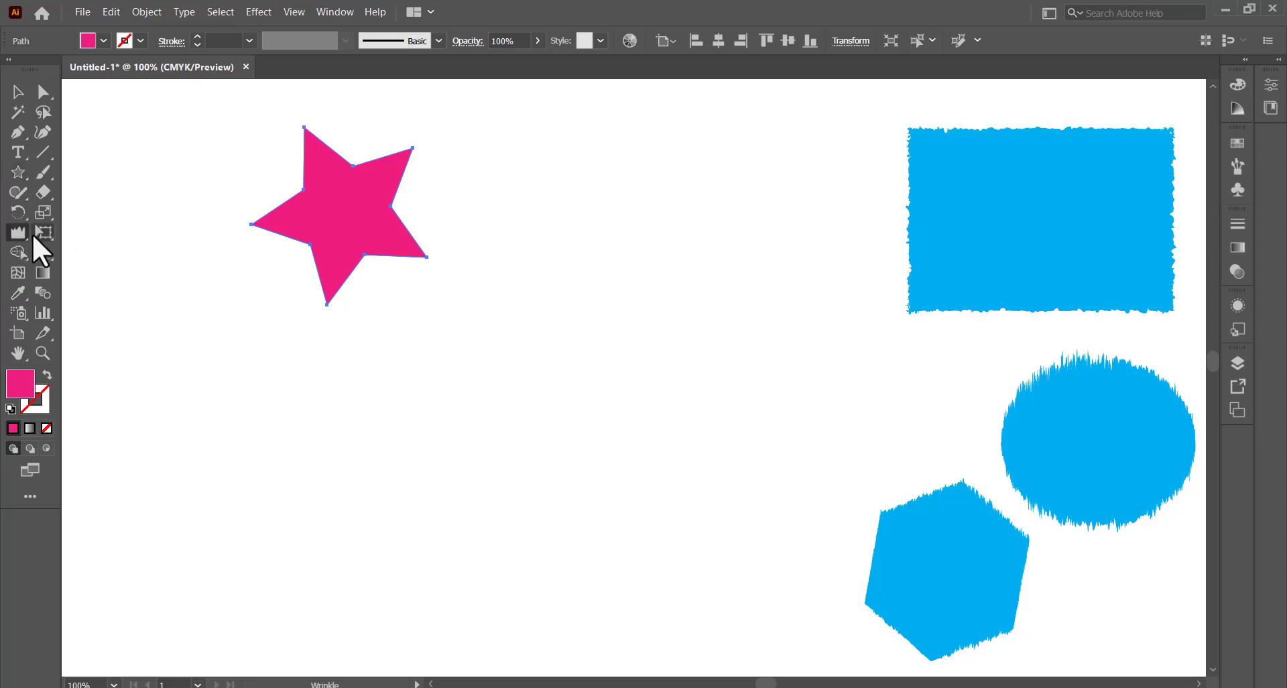
pyautogui.moveTo(306, 220)
pyautogui.mouseDown()
pyautogui.moveTo(358, 267)
pyautogui.moveTo(385, 197)
pyautogui.moveTo(389, 116)
pyautogui.moveTo(391, 205)
pyautogui.moveTo(491, 259)
pyautogui.moveTo(325, 149)
pyautogui.mouseUp()
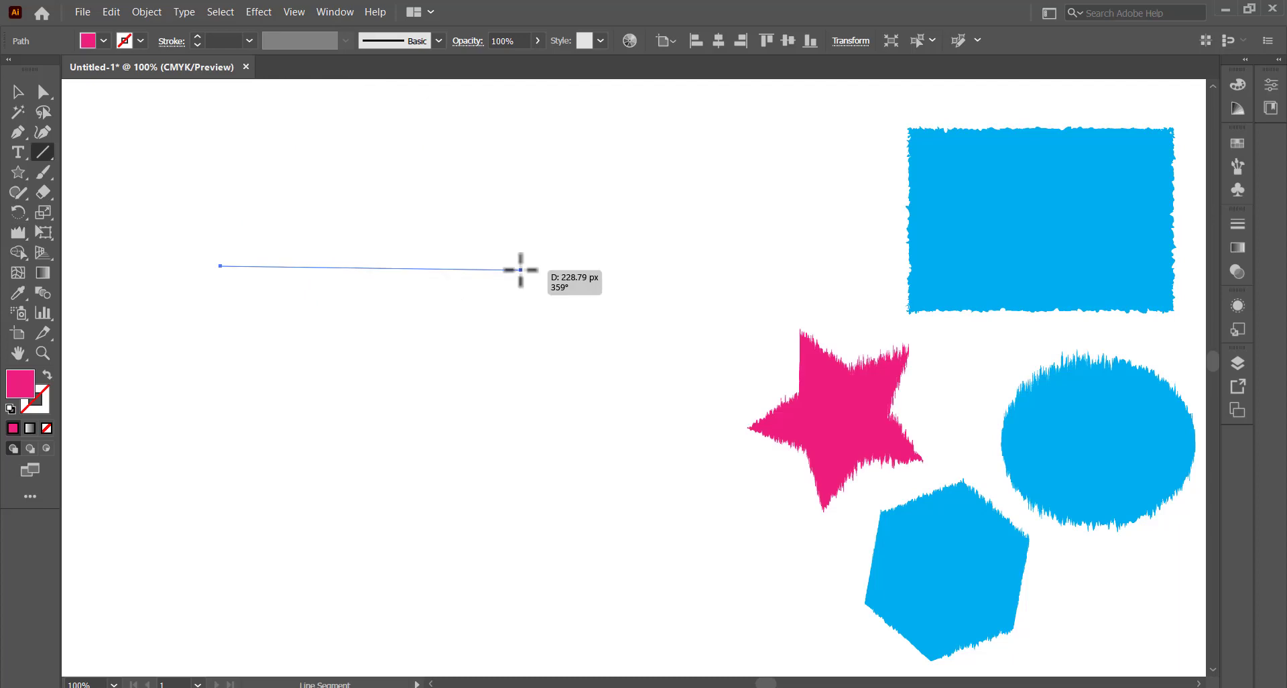
# Step: Draw a horizontal line about 240 px long on the empty area and give it a 12 pt red stroke
pyautogui.moveTo(521, 269); pyautogui.dragTo(537, 261)
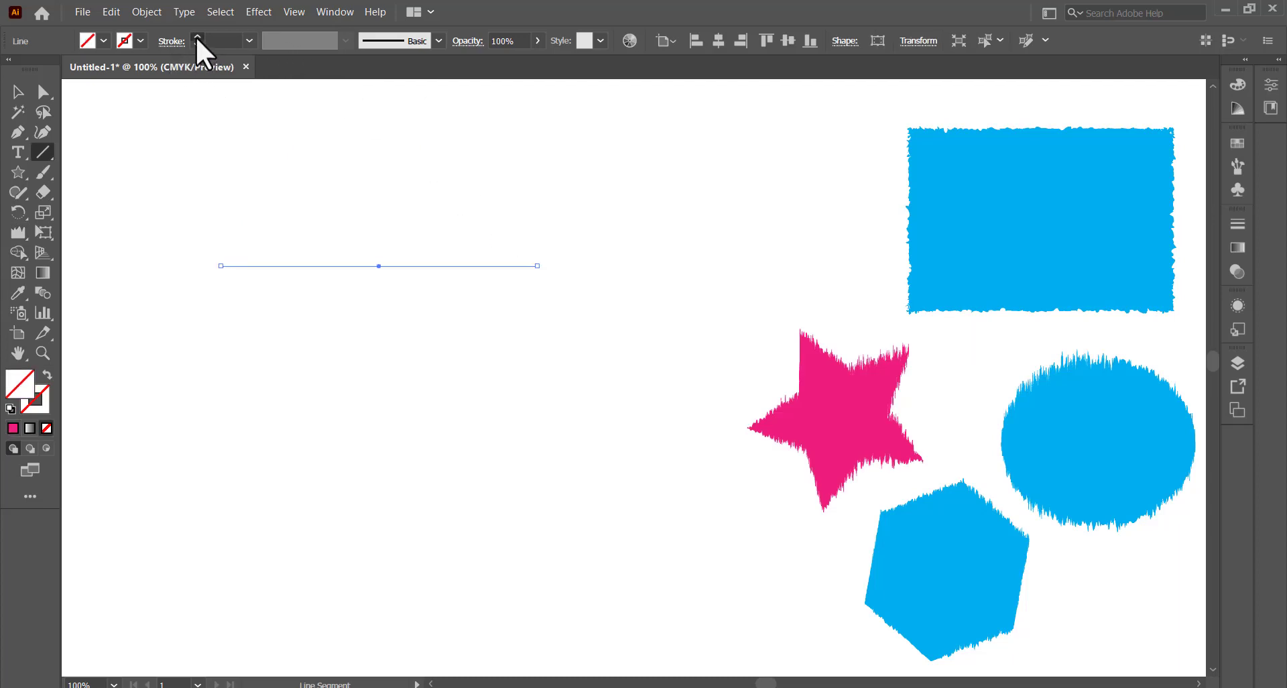
pyautogui.moveTo(197, 37); pyautogui.dragTo(197, 37)
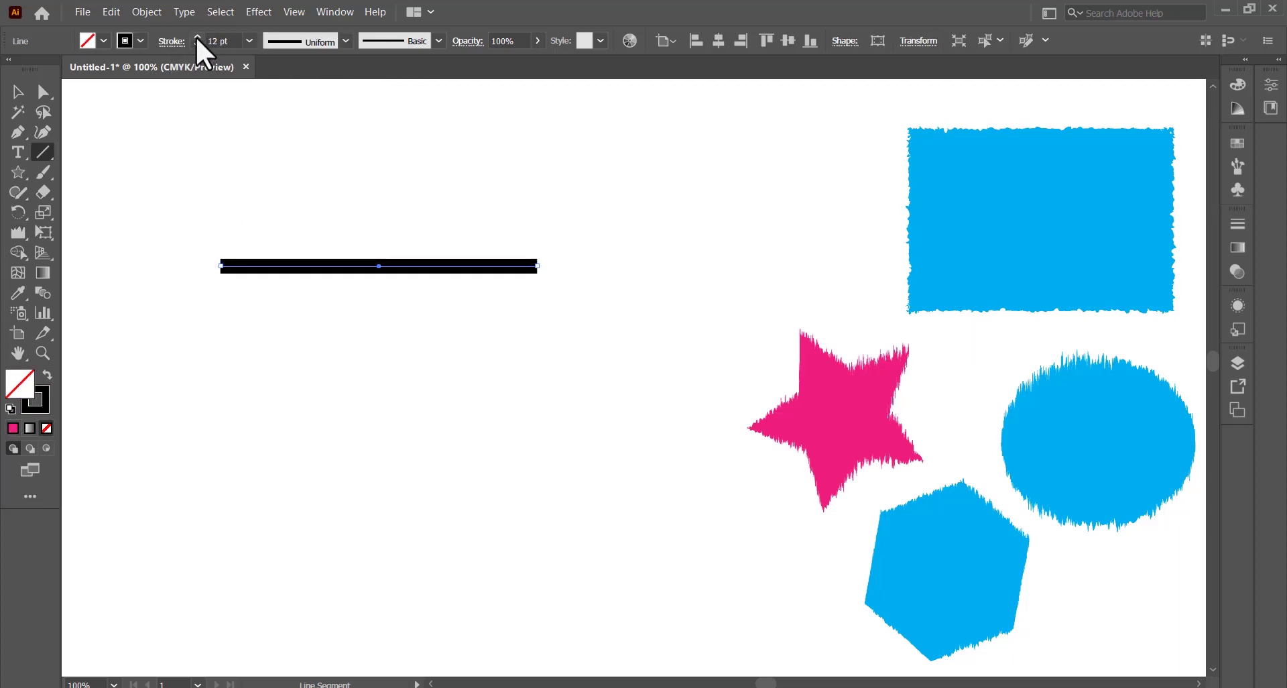
pyautogui.click(142, 41)
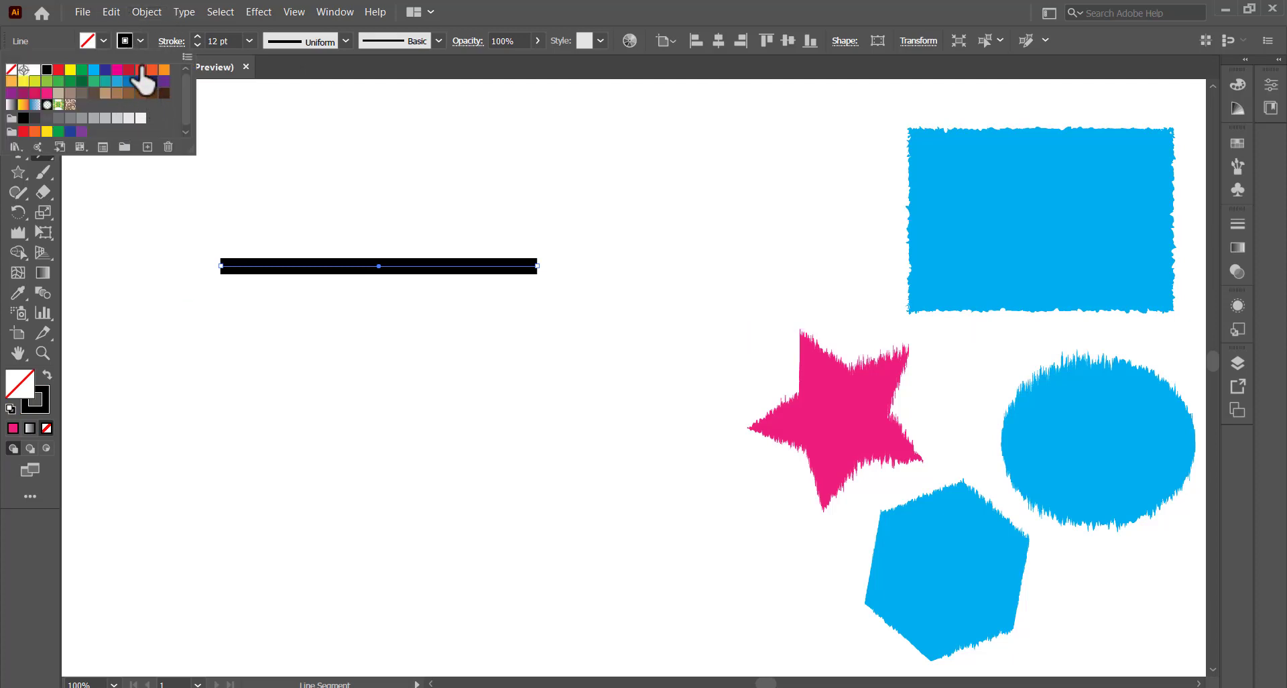
pyautogui.click(141, 70)
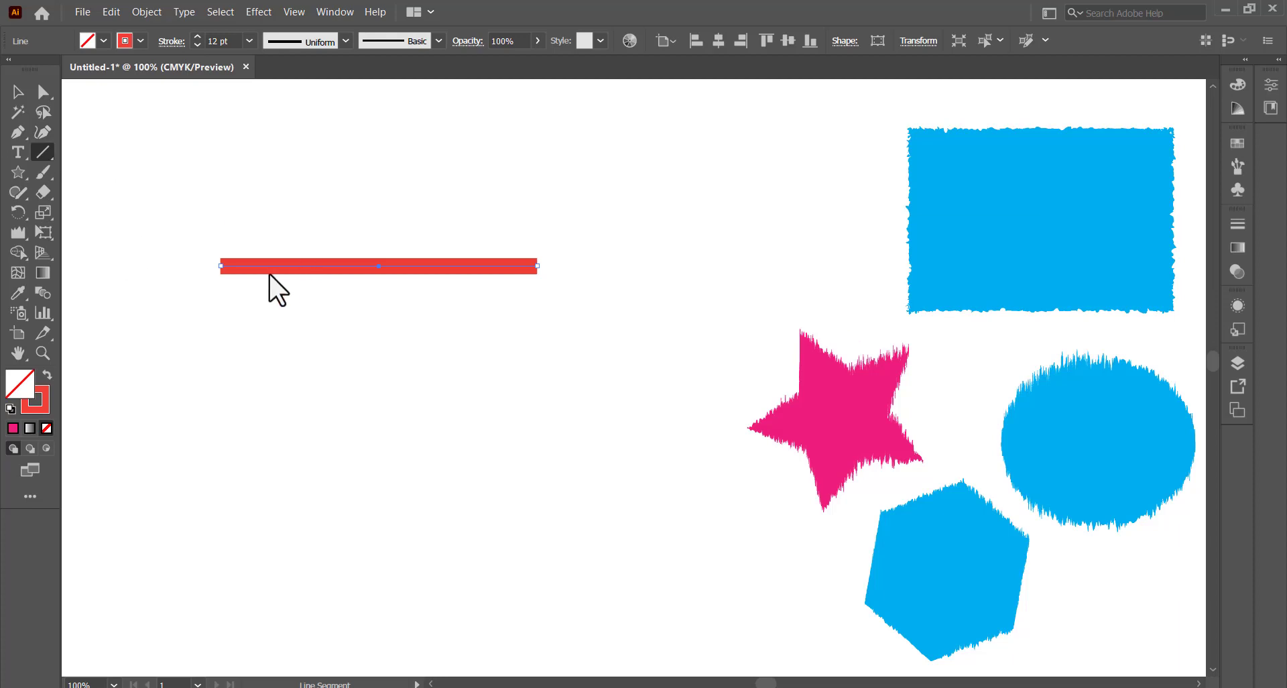
# Step: Distort the red line along its whole length into waveform-like spikes with the Wrinkle tool
pyautogui.click(16, 235)
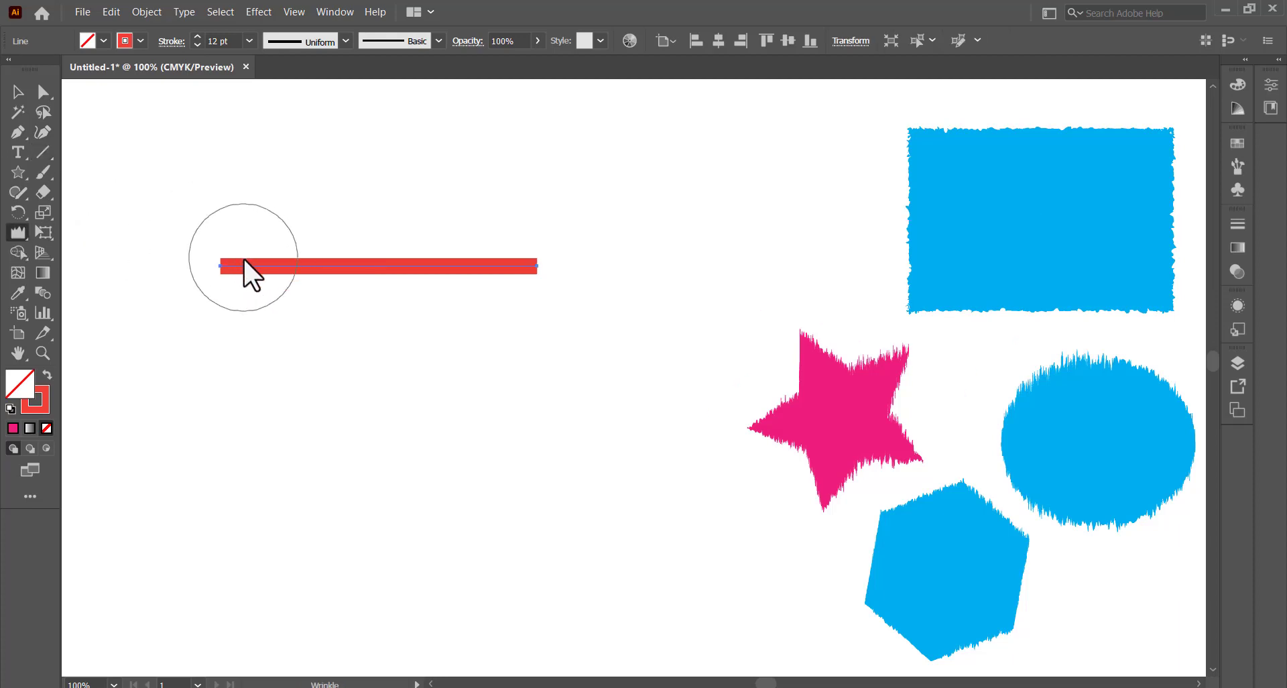
pyautogui.moveTo(253, 264); pyautogui.dragTo(253, 315)
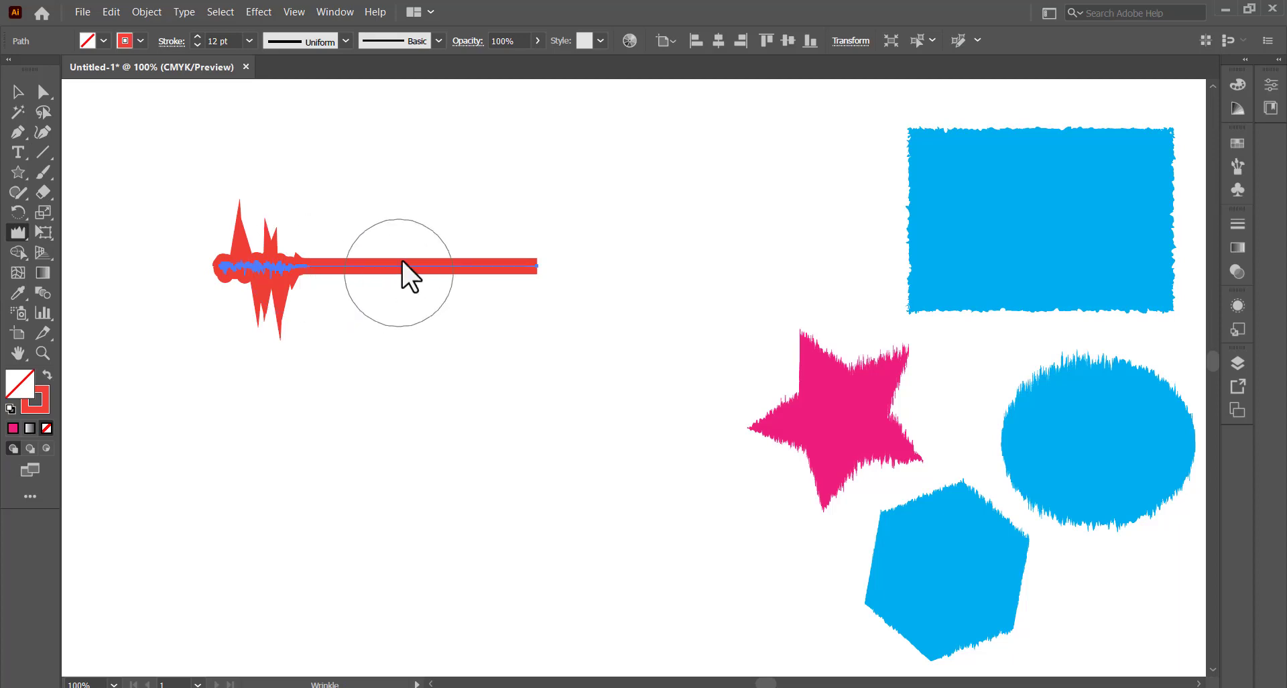
pyautogui.moveTo(419, 265); pyautogui.dragTo(441, 261)
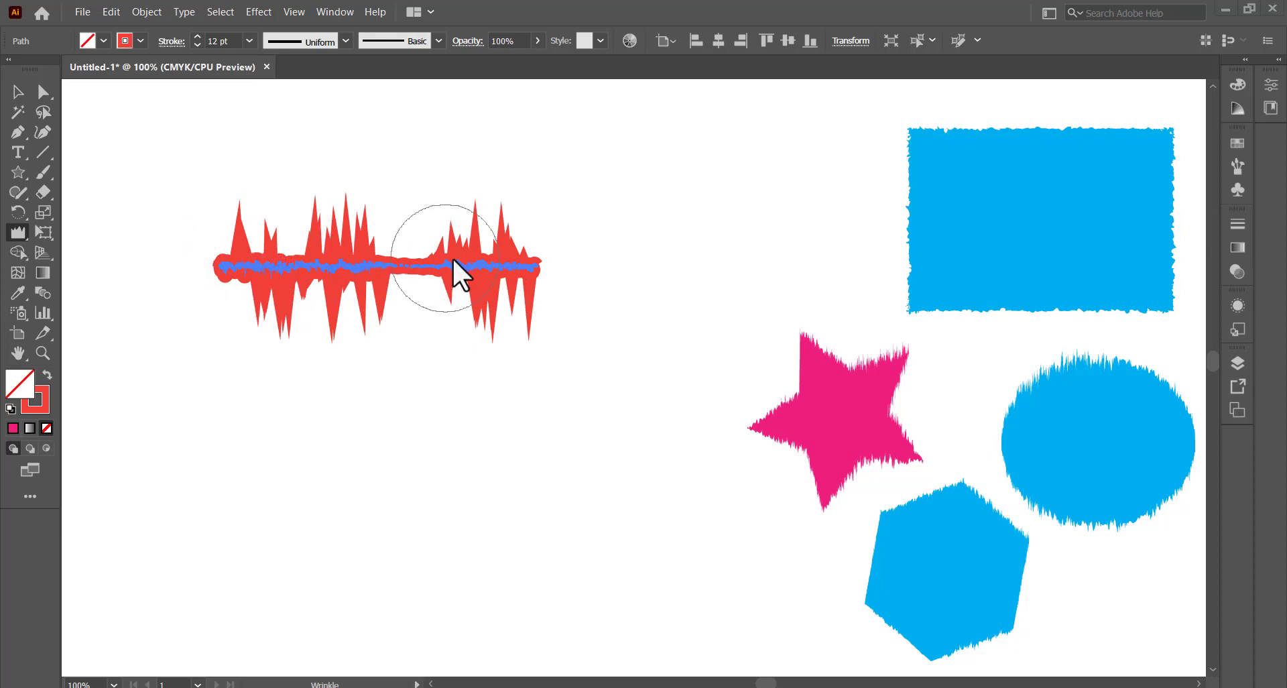
# Step: Move the spiky red line below the star and rearrange the star, ellipse and hexagon to clear the canvas
pyautogui.click(17, 94)
pyautogui.moveTo(362, 268)
pyautogui.mouseDown()
pyautogui.moveTo(689, 355)
pyautogui.moveTo(646, 625)
pyautogui.moveTo(667, 640)
pyautogui.moveTo(662, 622)
pyautogui.mouseUp()
pyautogui.moveTo(992, 596); pyautogui.dragTo(1026, 603)
pyautogui.moveTo(1117, 493); pyautogui.dragTo(952, 439)
pyautogui.moveTo(1046, 540); pyautogui.dragTo(1112, 551)
pyautogui.moveTo(694, 636); pyautogui.dragTo(914, 577)
# Step: Add the text WRINKLE on the empty area and scale it up to about 77.5 pt
pyautogui.click(18, 153)
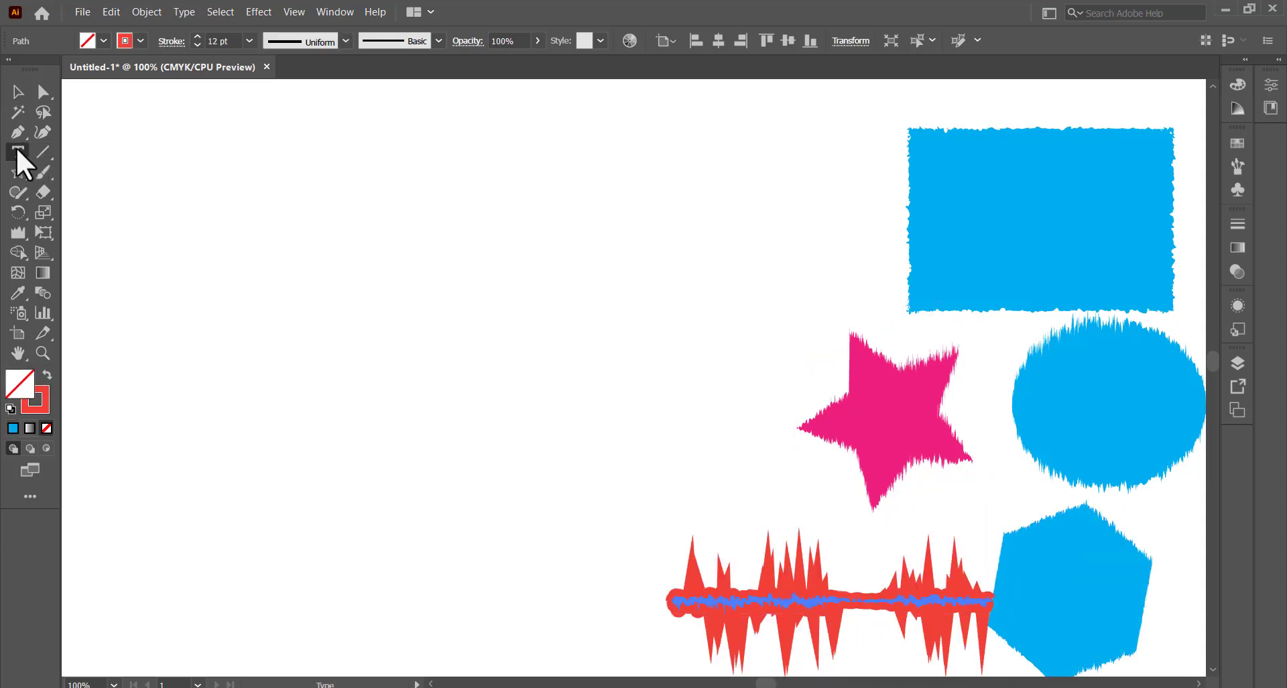
pyautogui.click(317, 248)
pyautogui.write('WRINKLE')
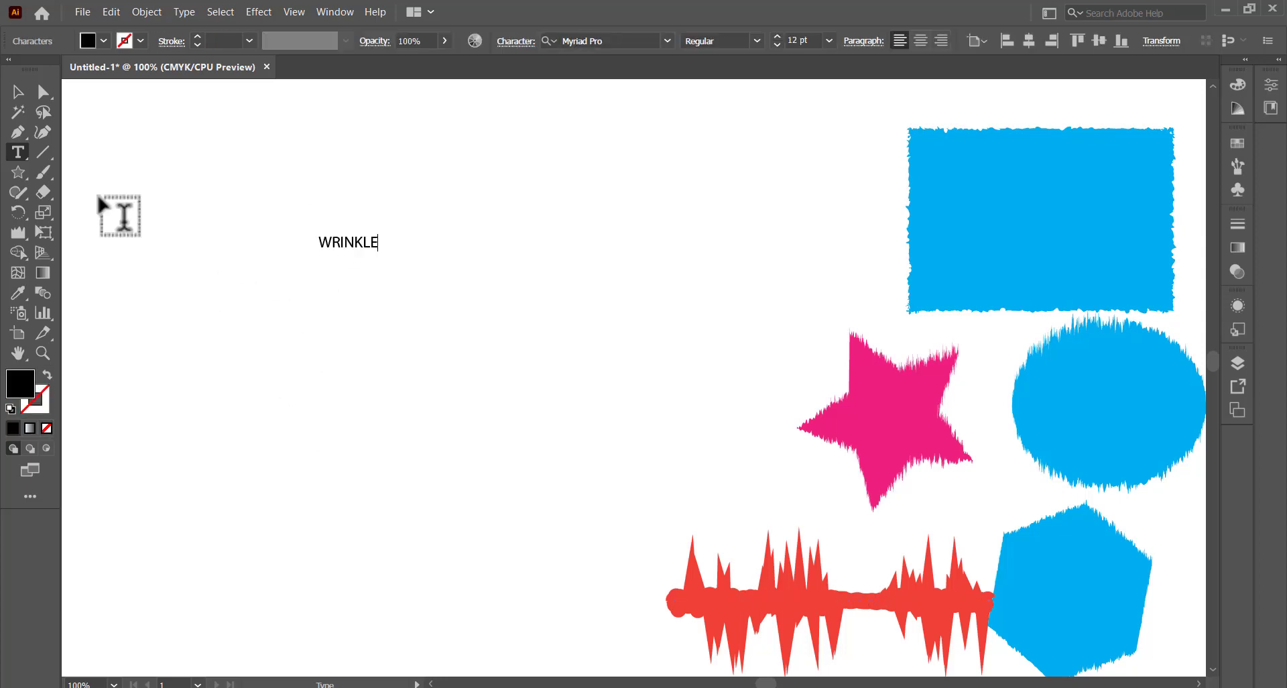
pyautogui.click(17, 92)
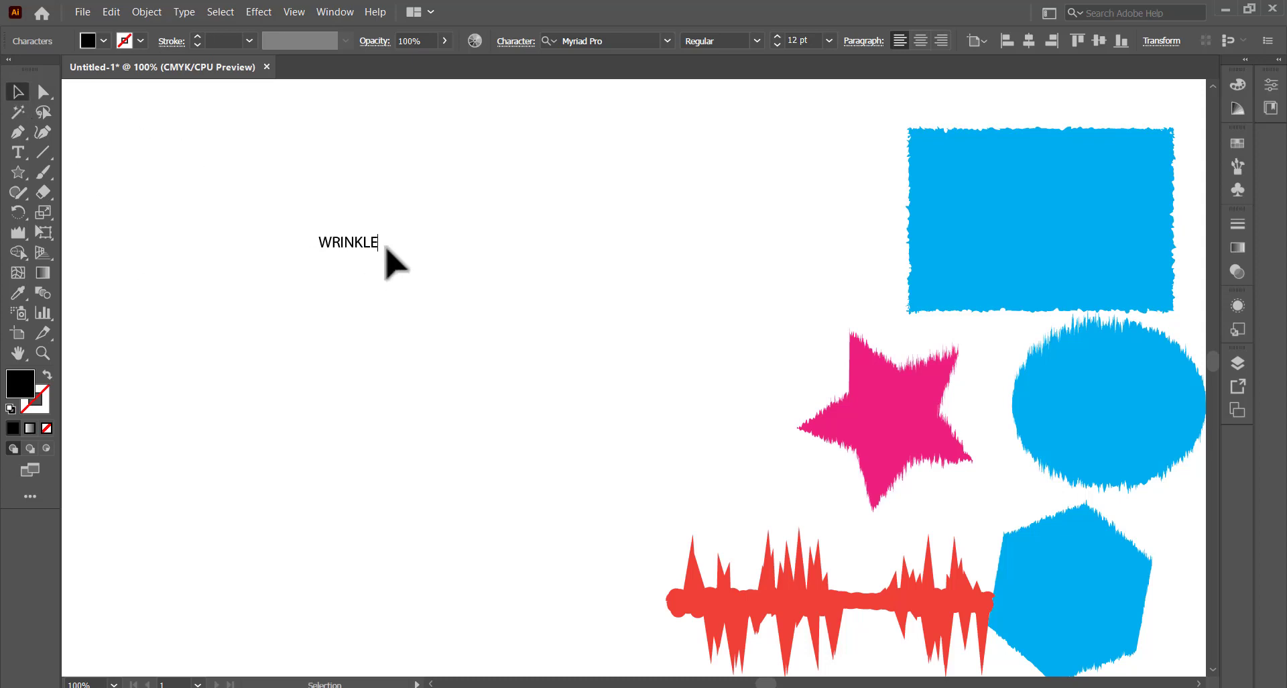
pyautogui.moveTo(379, 252); pyautogui.dragTo(711, 456)
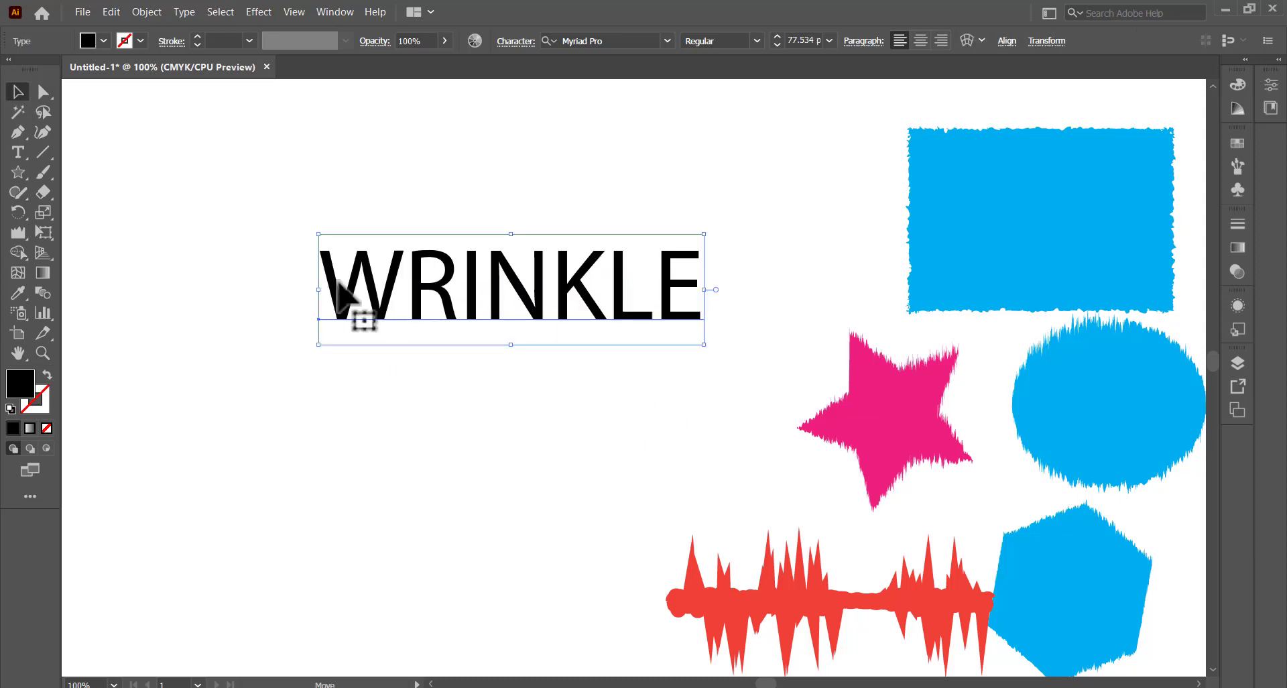
# Step: Move the WRINKLE text away from the shapes and fill it with light green
pyautogui.moveTo(345, 293); pyautogui.dragTo(202, 274)
pyautogui.click(102, 40)
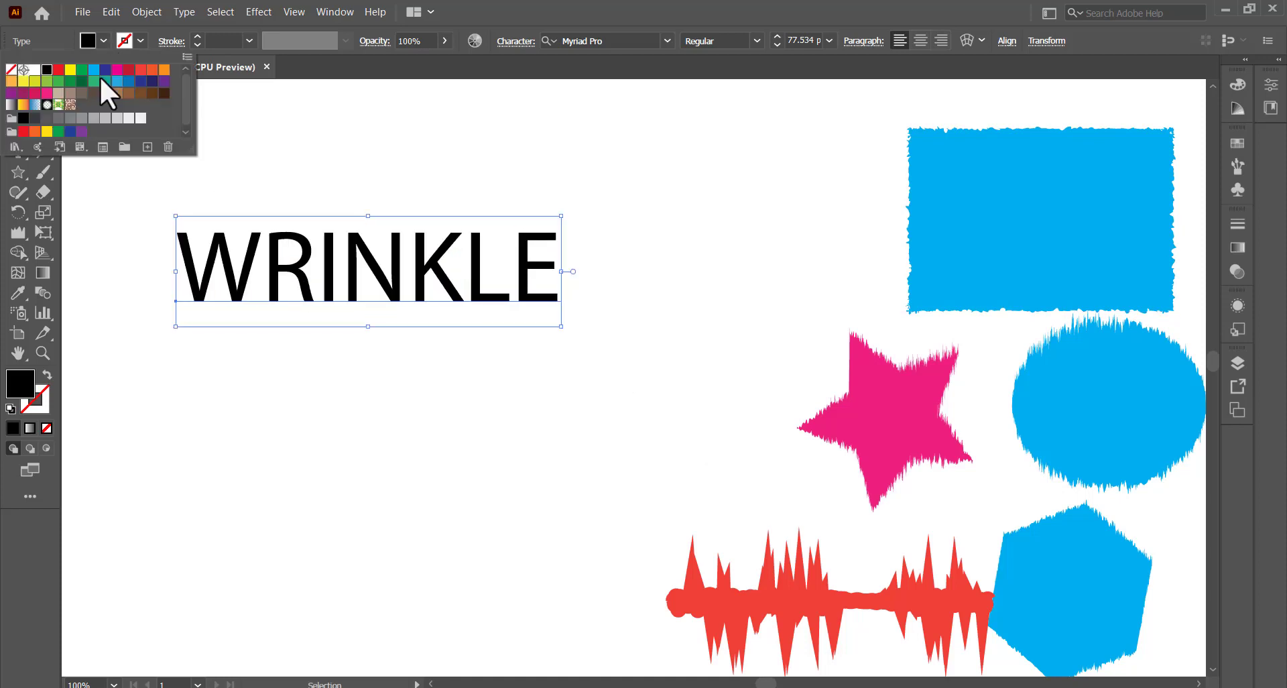
pyautogui.click(24, 105)
pyautogui.click(102, 41)
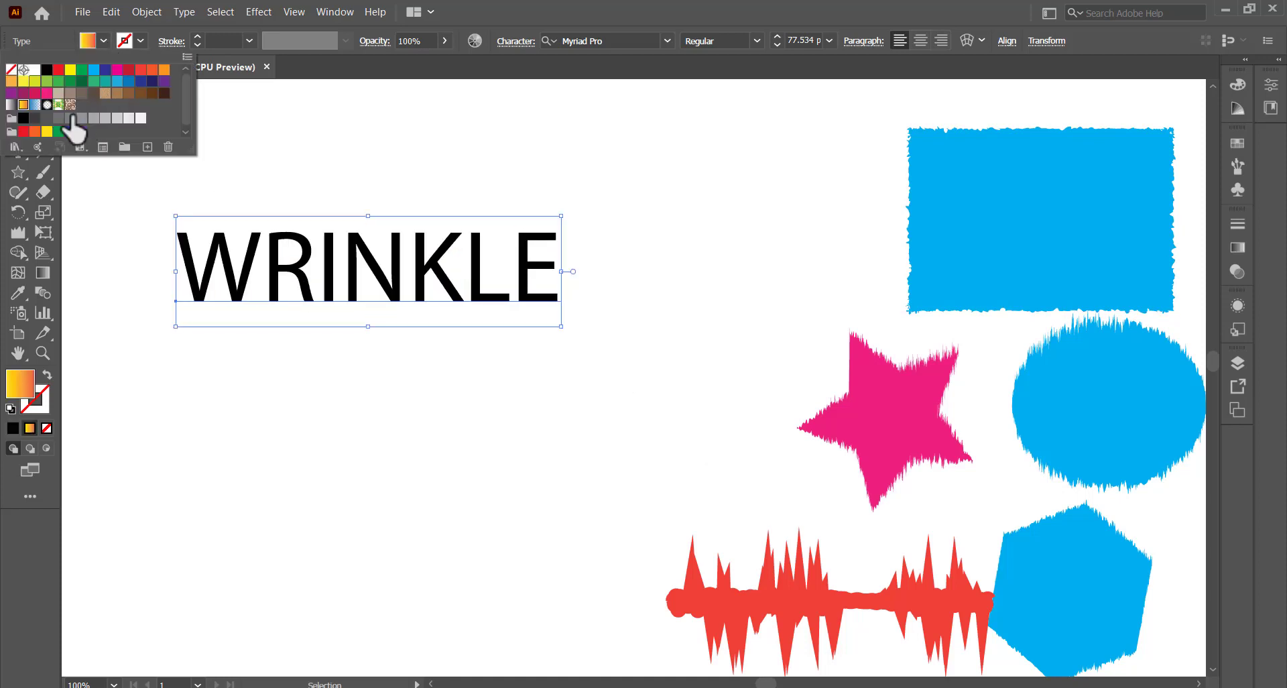
pyautogui.click(47, 81)
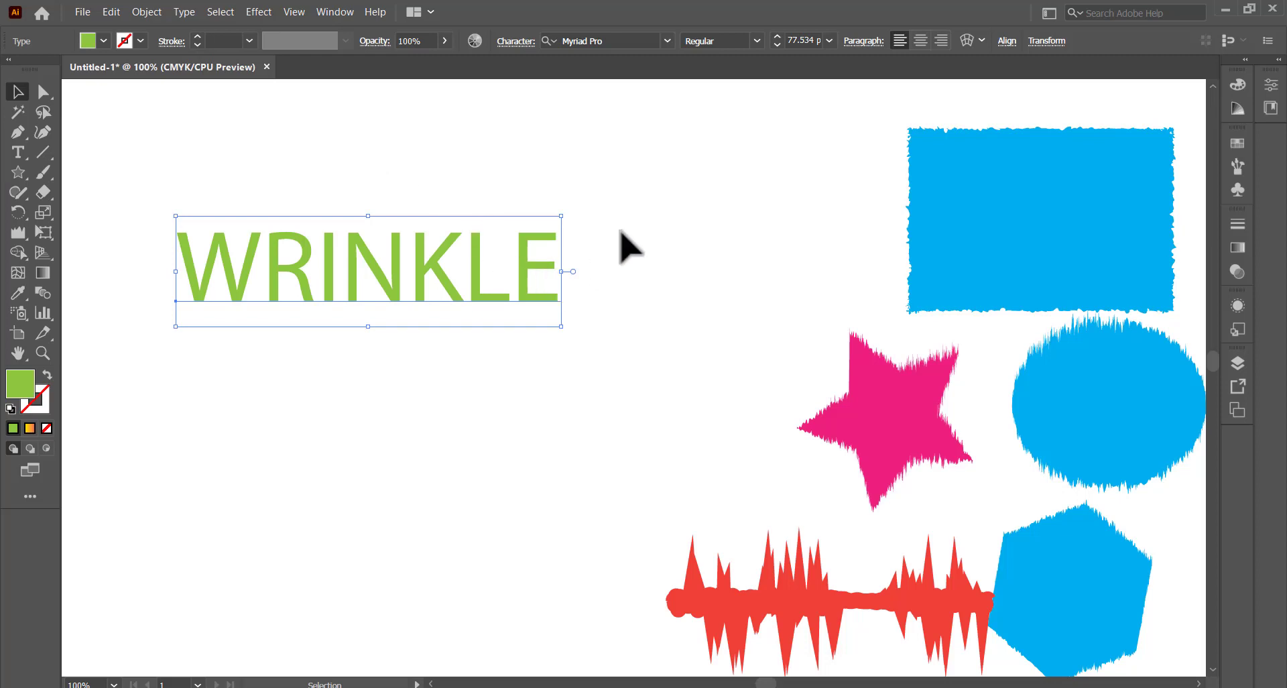
pyautogui.click(223, 203)
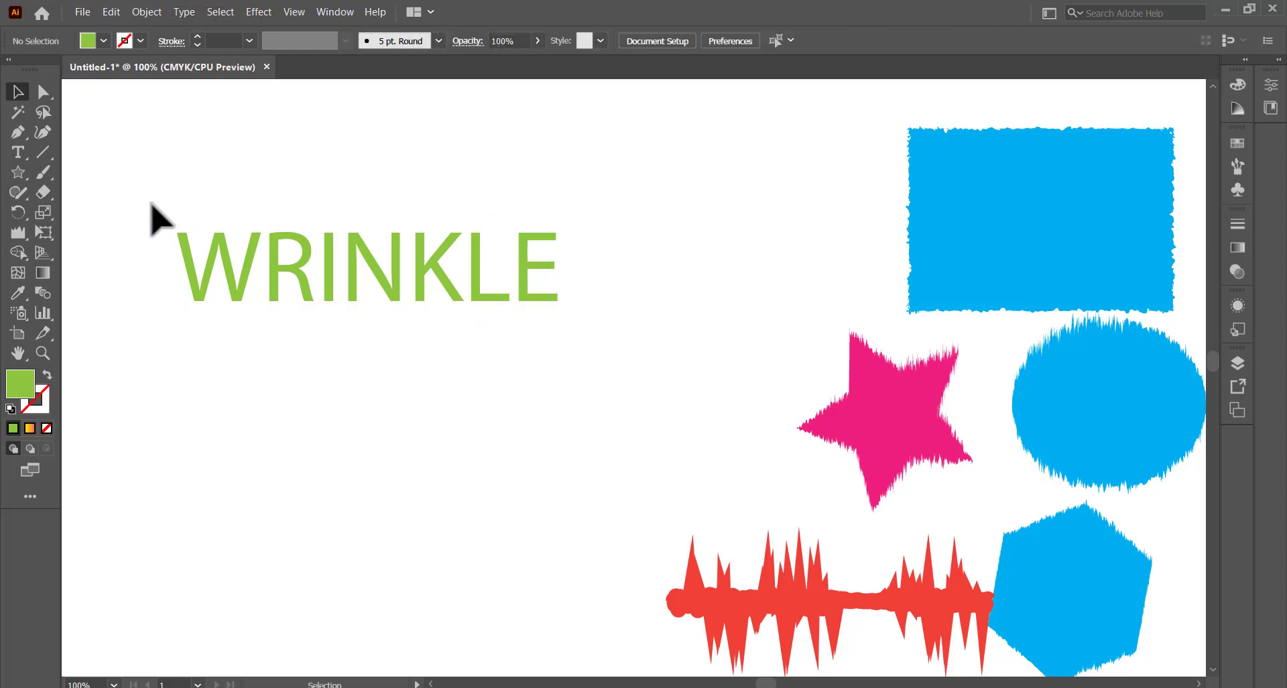
pyautogui.moveTo(152, 205)
pyautogui.mouseDown()
pyautogui.moveTo(557, 314)
pyautogui.moveTo(540, 317)
pyautogui.mouseUp()
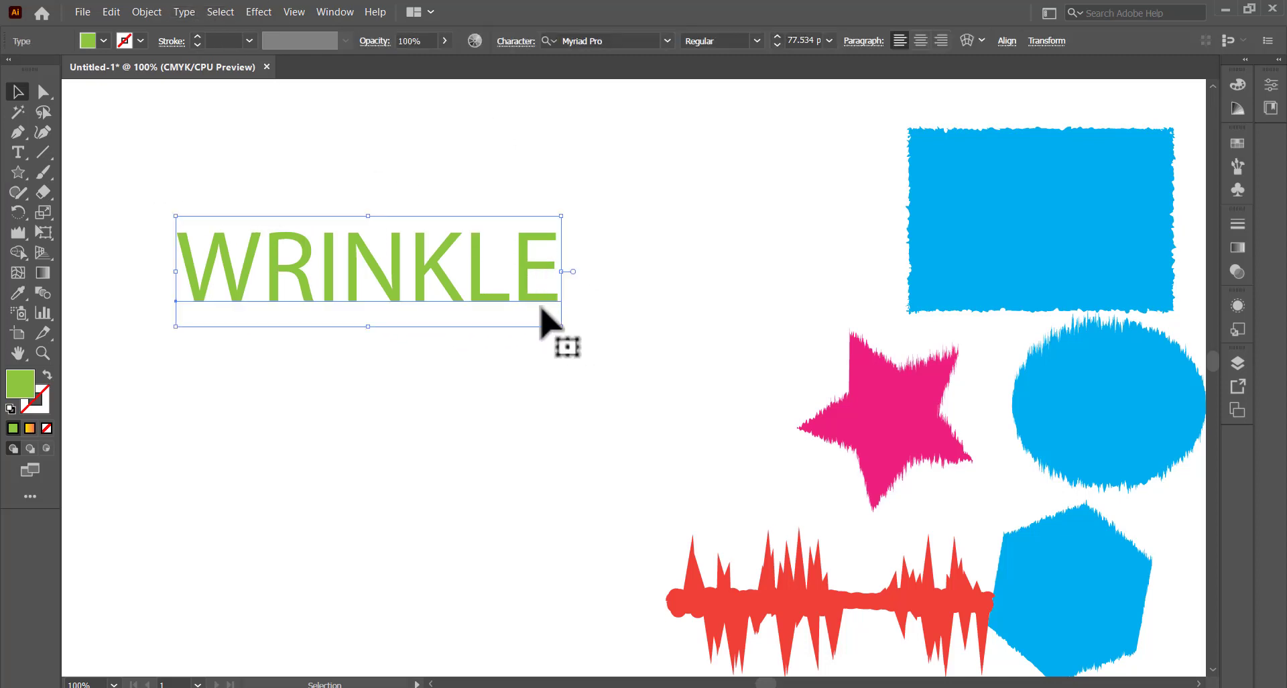
pyautogui.hotkey('shift', 'r')
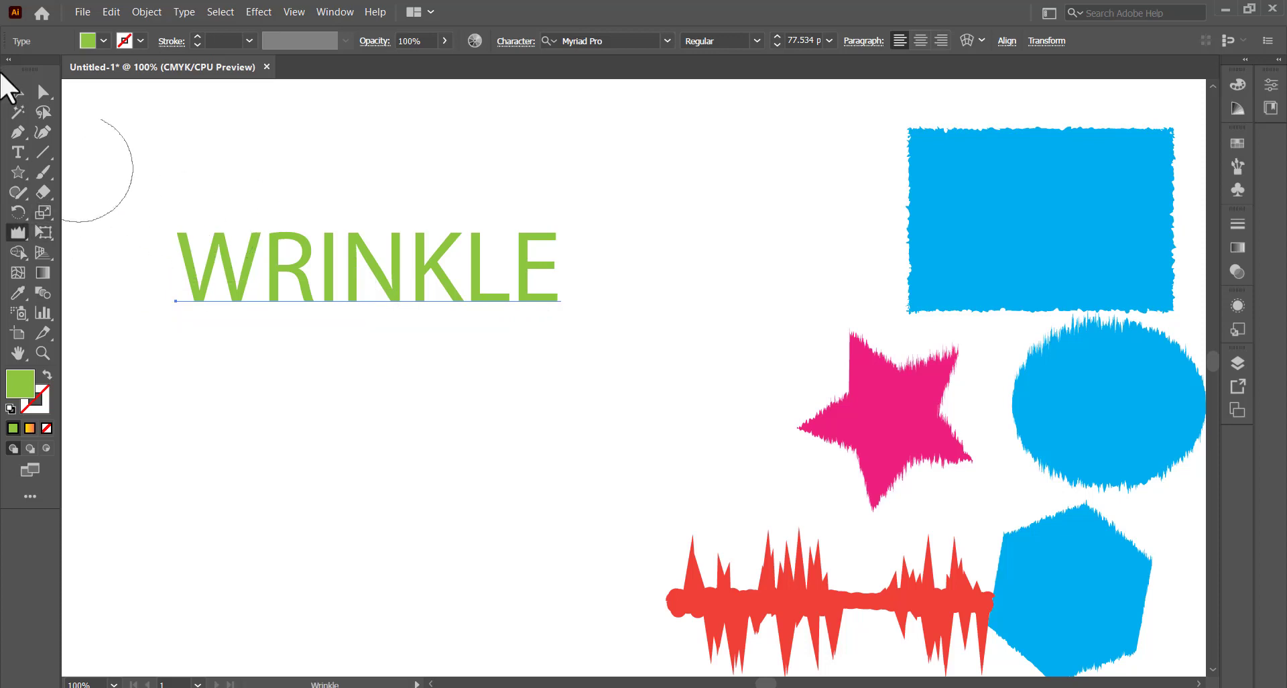
pyautogui.click(15, 98)
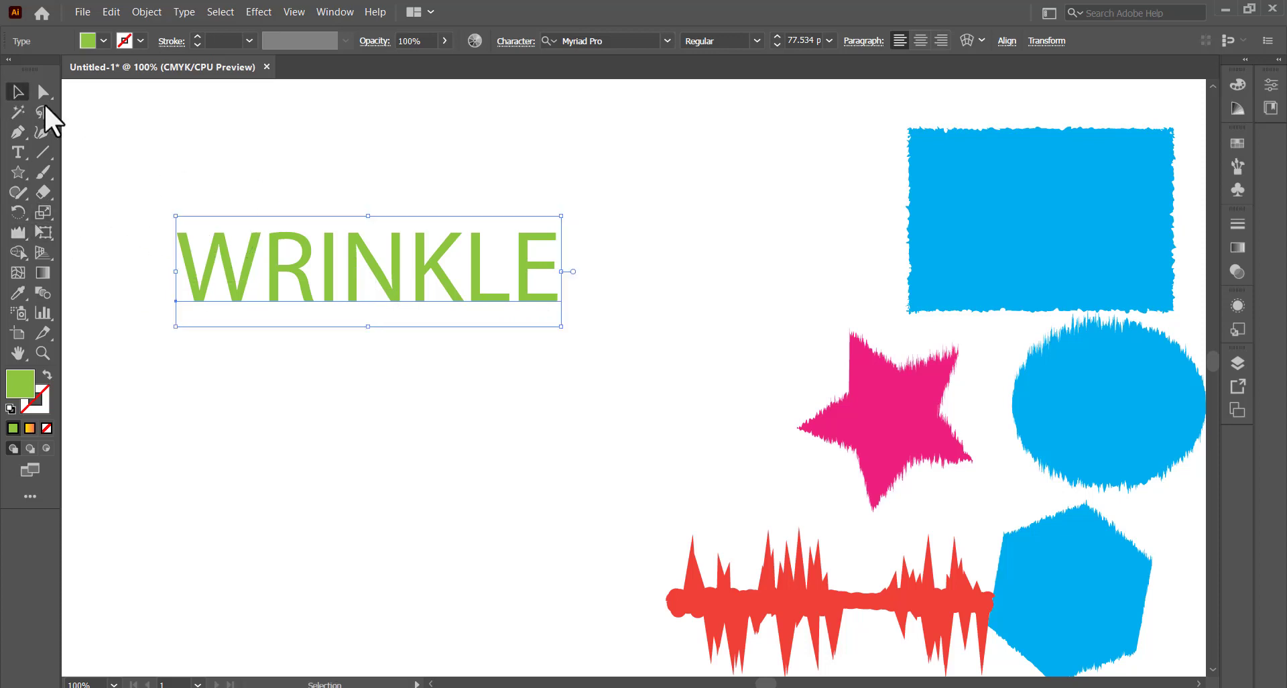
# Step: Convert the WRINKLE text to outlines and select the resulting group of letters
pyautogui.rightClick(396, 255)
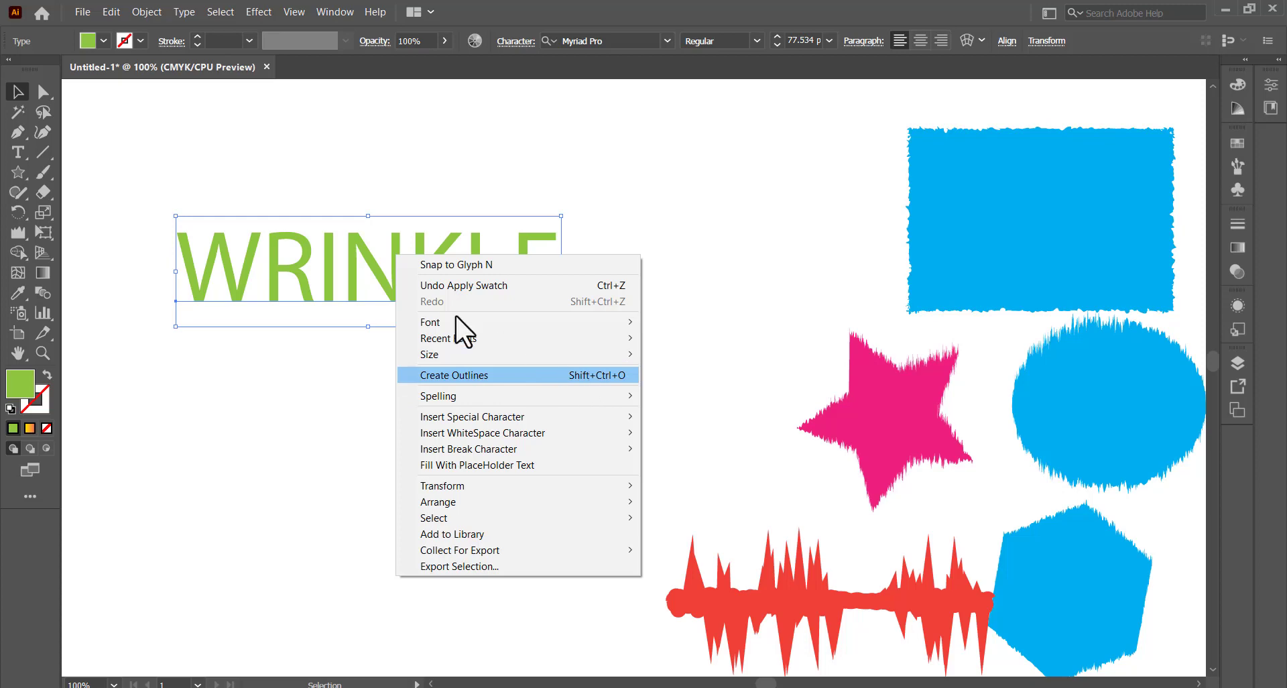
pyautogui.press('Escape')
pyautogui.click(201, 187)
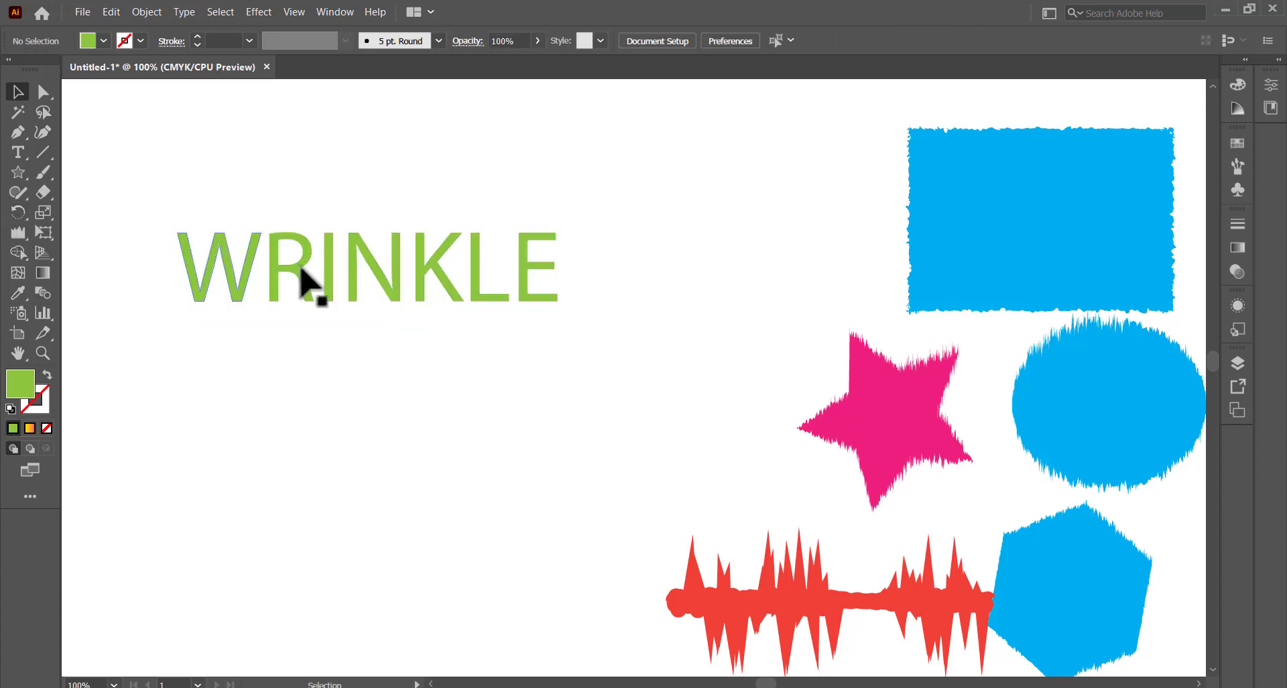
pyautogui.click(273, 298)
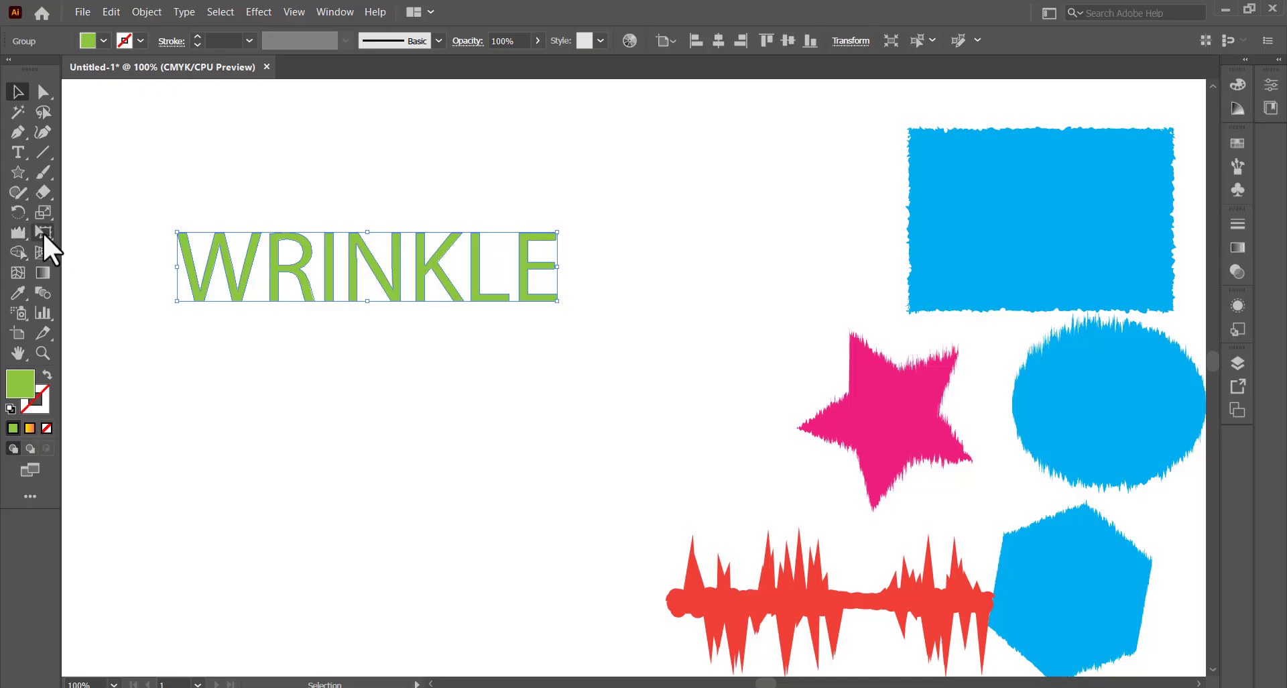
# Step: Roughen the lower edges of the outlined WRINKLE letters with the Wrinkle tool and leave them deselected
pyautogui.click(18, 233)
pyautogui.moveTo(238, 323)
pyautogui.mouseDown()
pyautogui.moveTo(336, 328)
pyautogui.moveTo(352, 368)
pyautogui.moveTo(404, 327)
pyautogui.moveTo(417, 359)
pyautogui.moveTo(360, 333)
pyautogui.moveTo(369, 348)
pyautogui.moveTo(474, 325)
pyautogui.moveTo(485, 356)
pyautogui.moveTo(532, 316)
pyautogui.moveTo(557, 362)
pyautogui.moveTo(119, 279)
pyautogui.moveTo(57, 155)
pyautogui.mouseUp()
pyautogui.moveTo(23, 88); pyautogui.dragTo(23, 88)
pyautogui.click(23, 89)
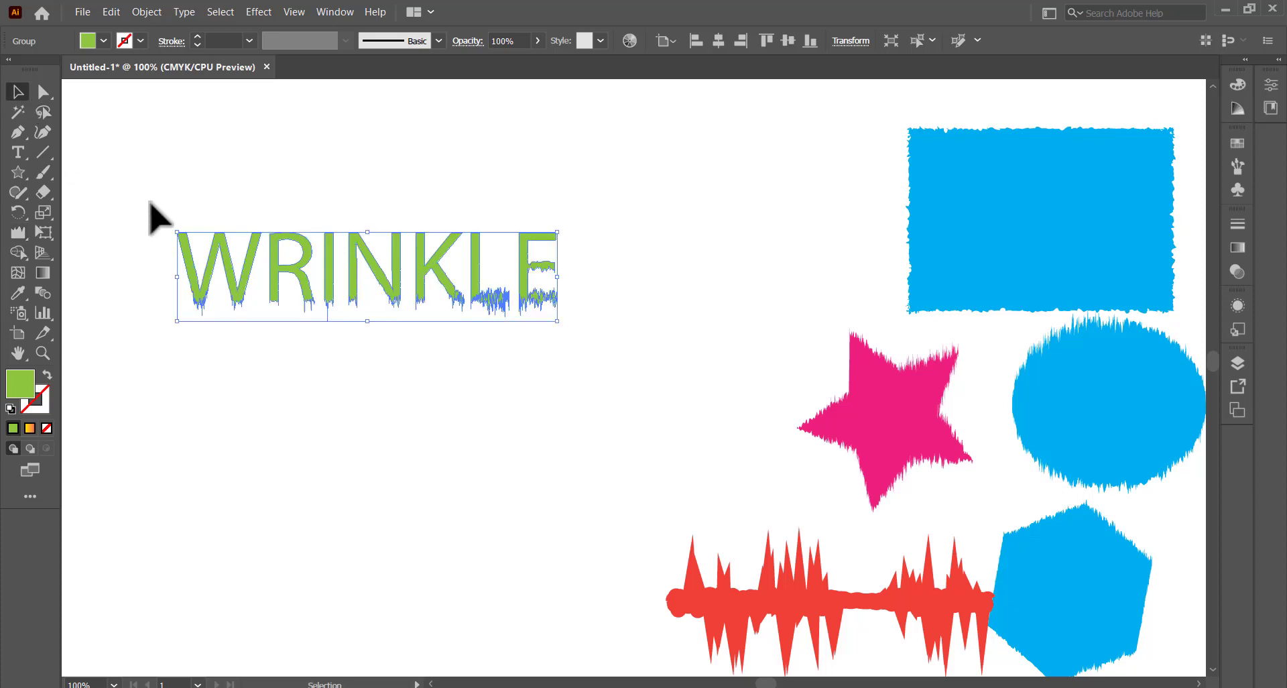
pyautogui.moveTo(149, 210); pyautogui.dragTo(568, 333)
pyautogui.hotkey('ctrl', '=')
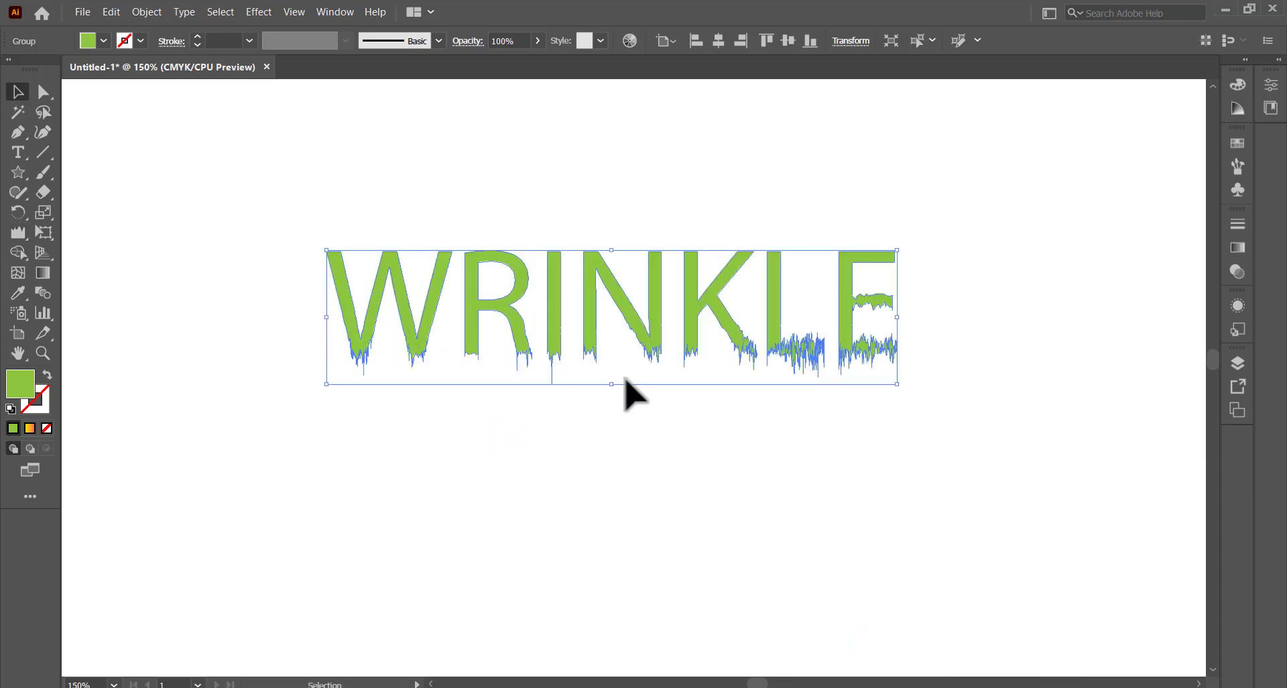
pyautogui.click(685, 195)
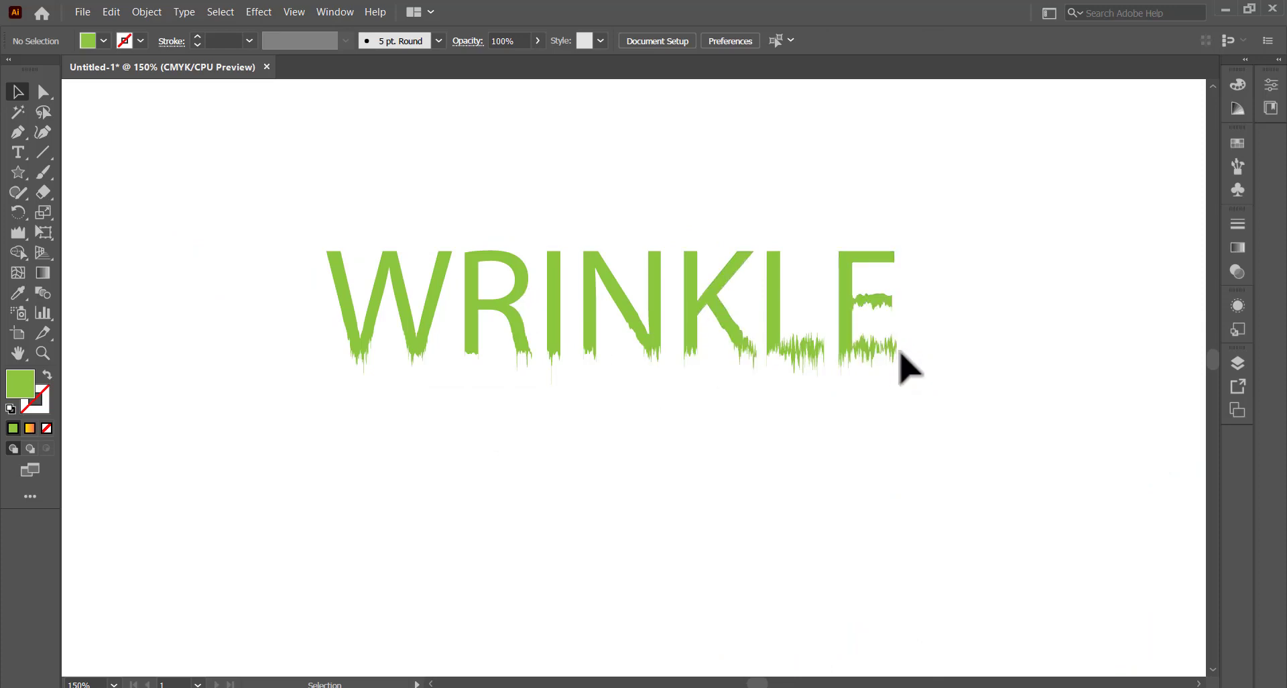